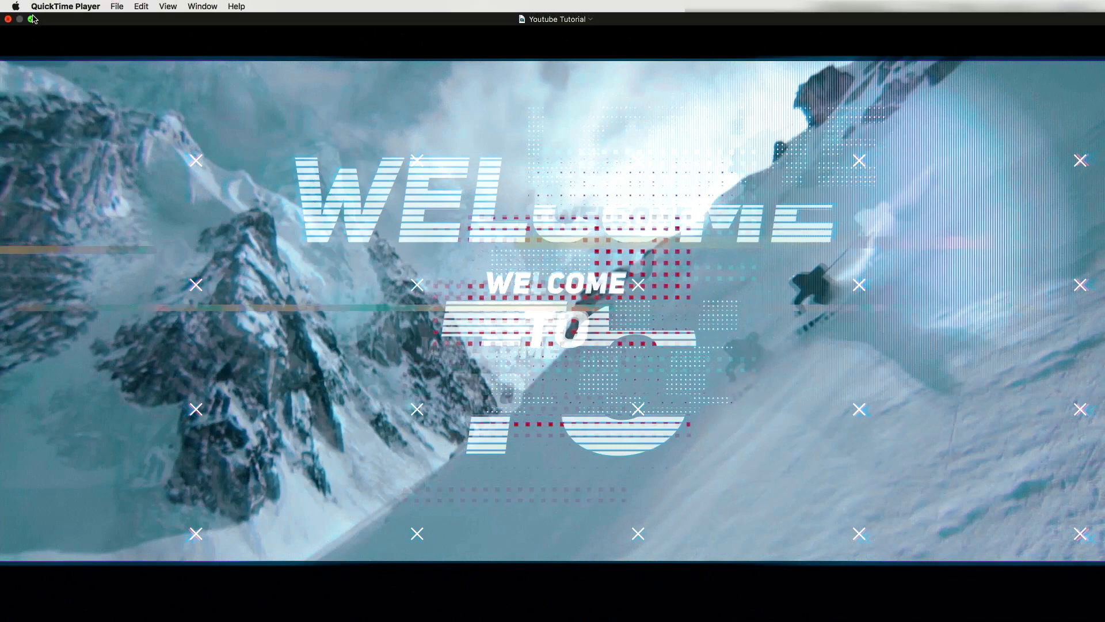
Step: Leave the video playback, enlarge the timeline in After Effects, solo the Stutter 1 layer, and preview it from the start
click(19, 19)
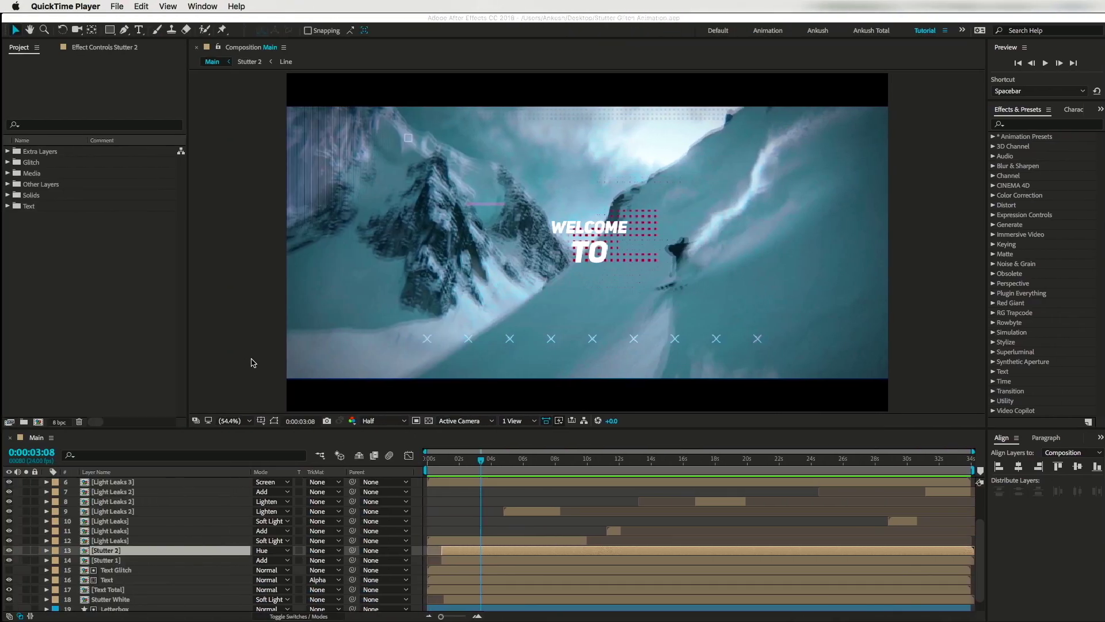
drag(172, 428, 175, 350)
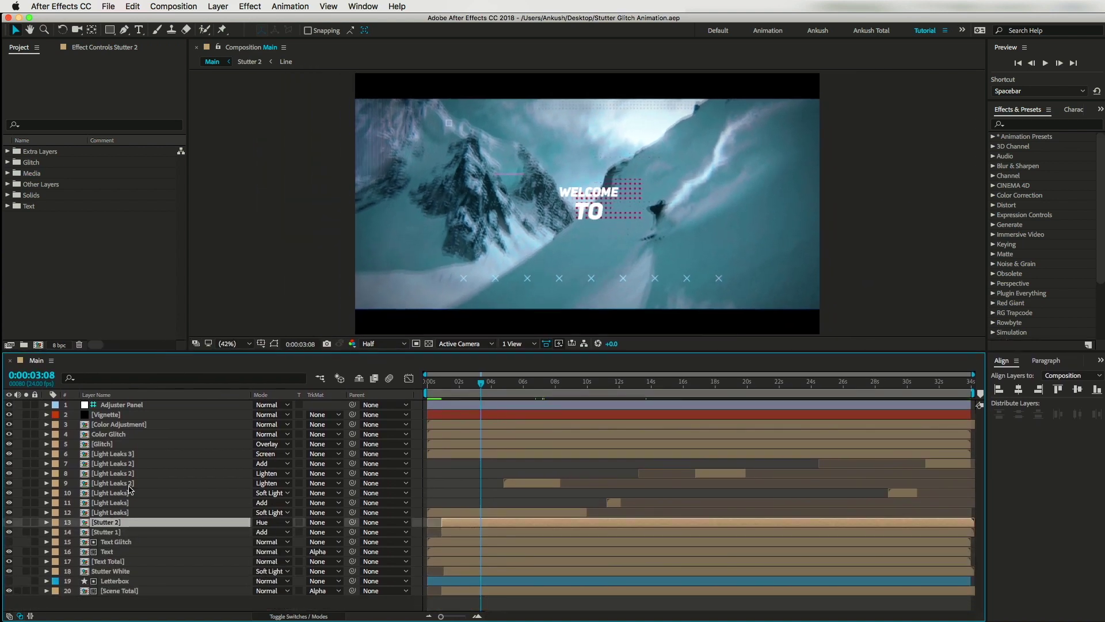
key(ctrl+Down)
key(Home)
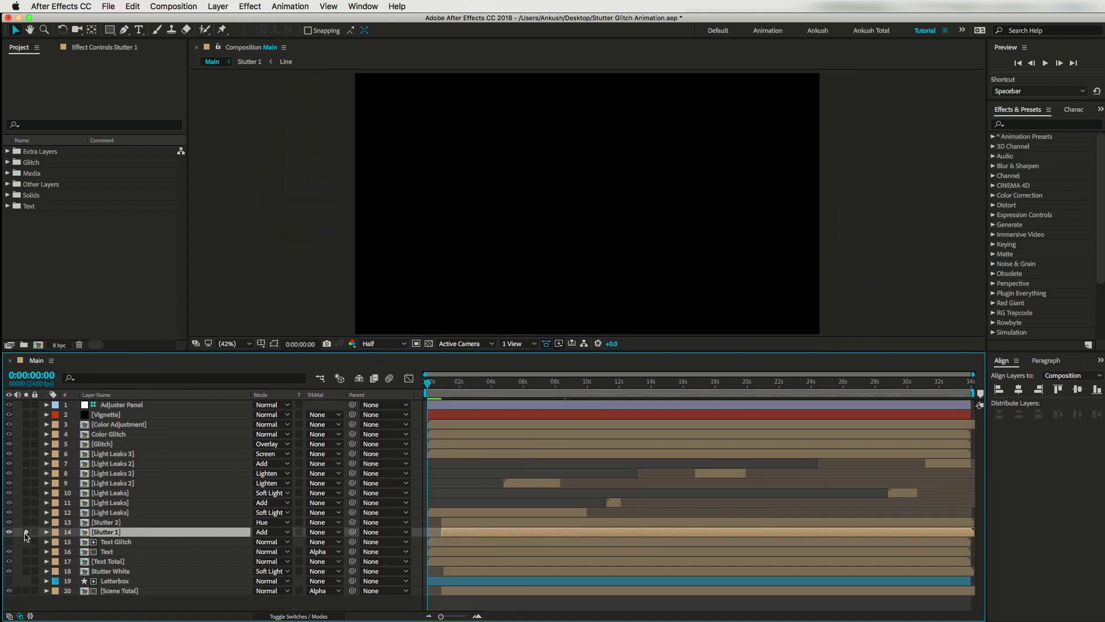
click(1045, 63)
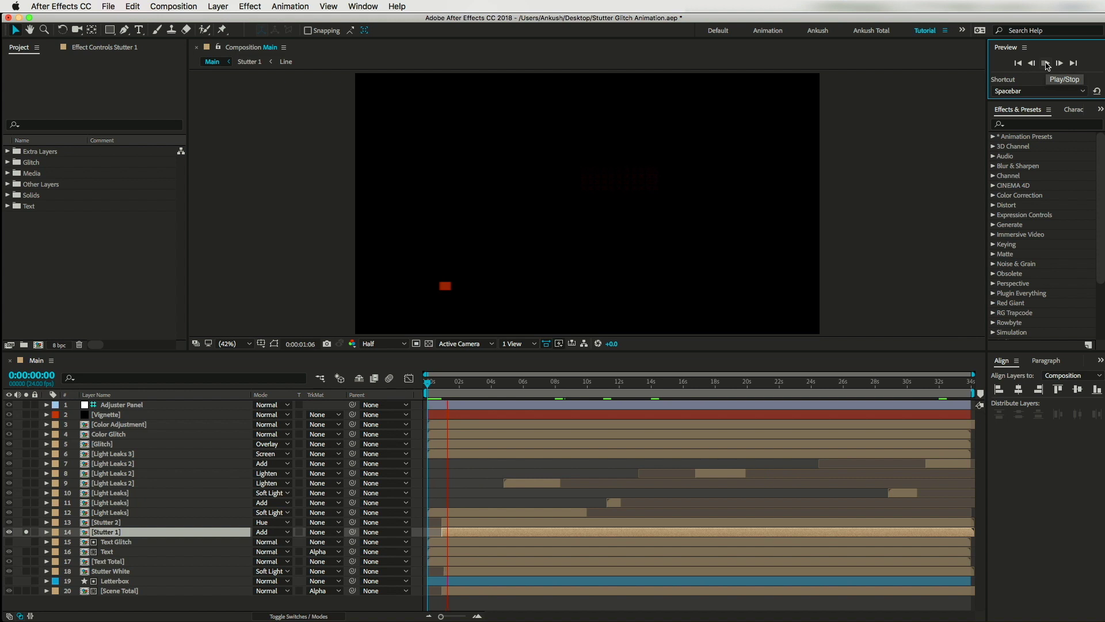
click(127, 534)
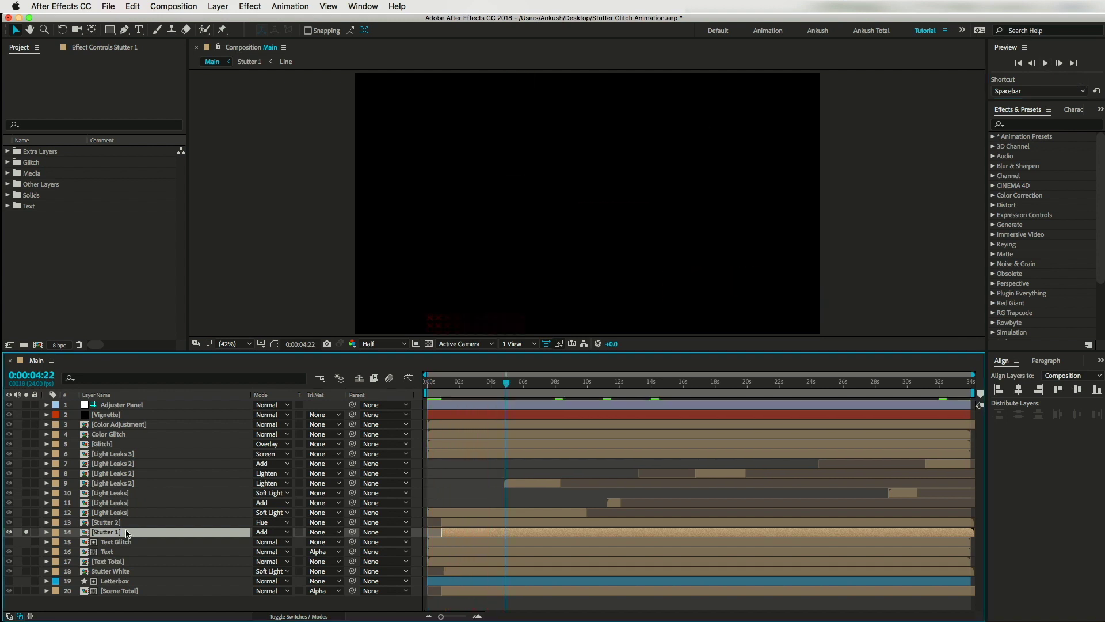
Step: Open the Stutter 1 composition, inspect the Line layer's Tint effect, and solo the Line layer
double_click(108, 534)
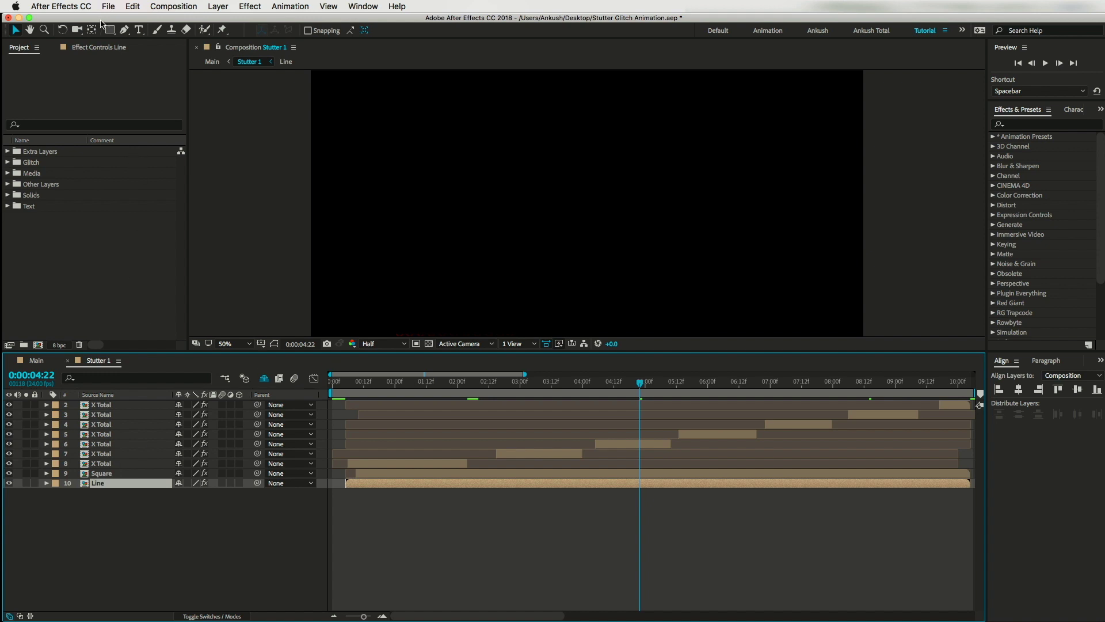
click(102, 47)
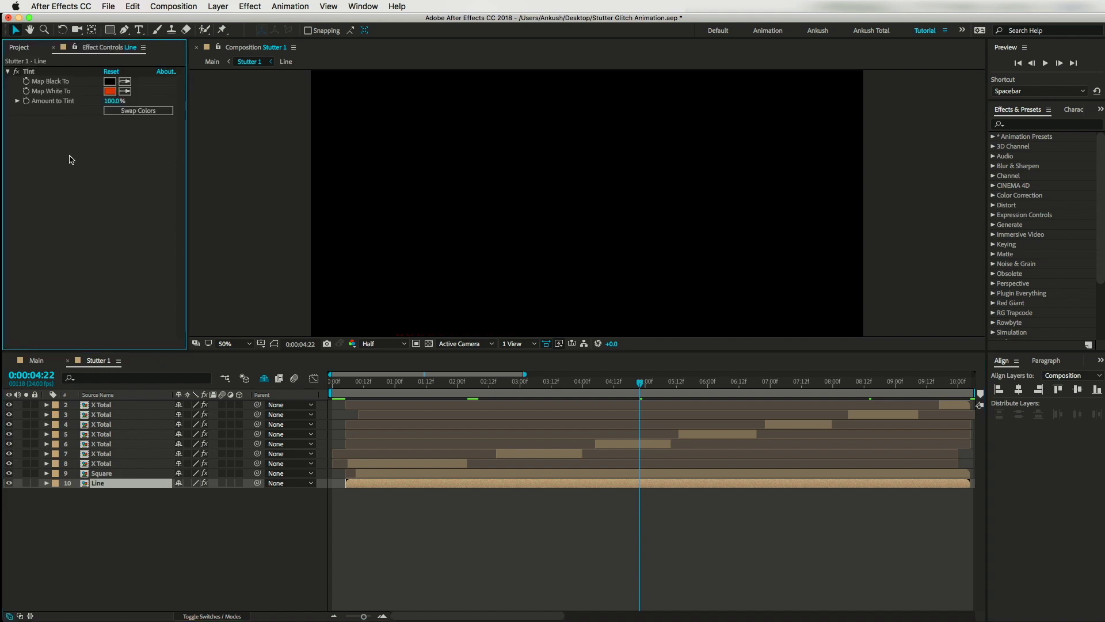
click(120, 486)
click(26, 483)
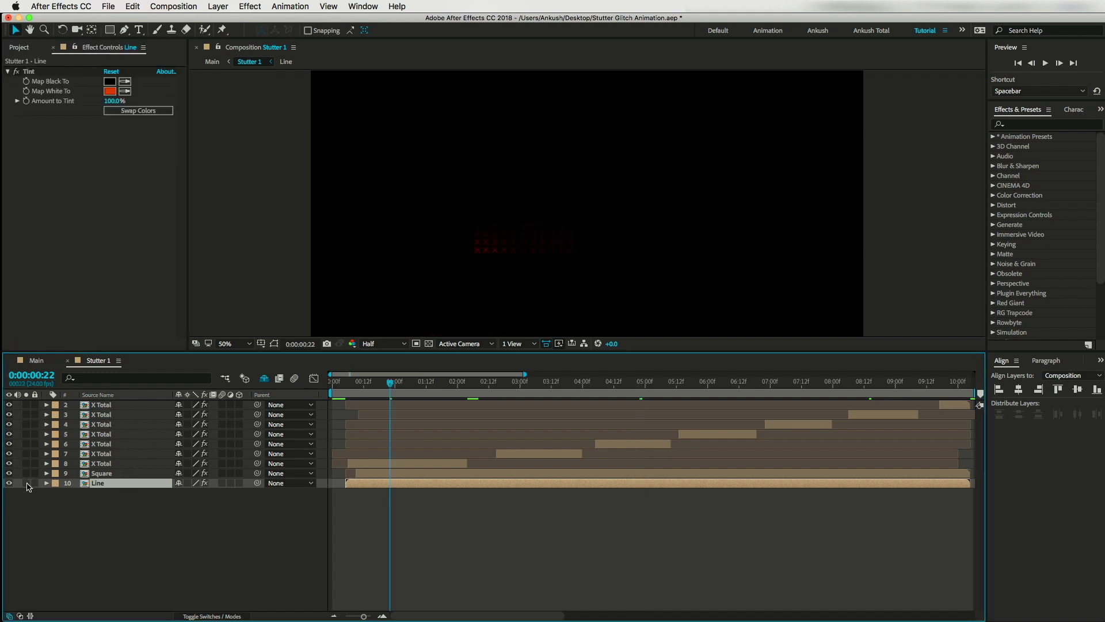
Step: Preview the soloed Line layer from the start of the Stutter 1 composition in a larger viewer
drag(390, 382, 334, 403)
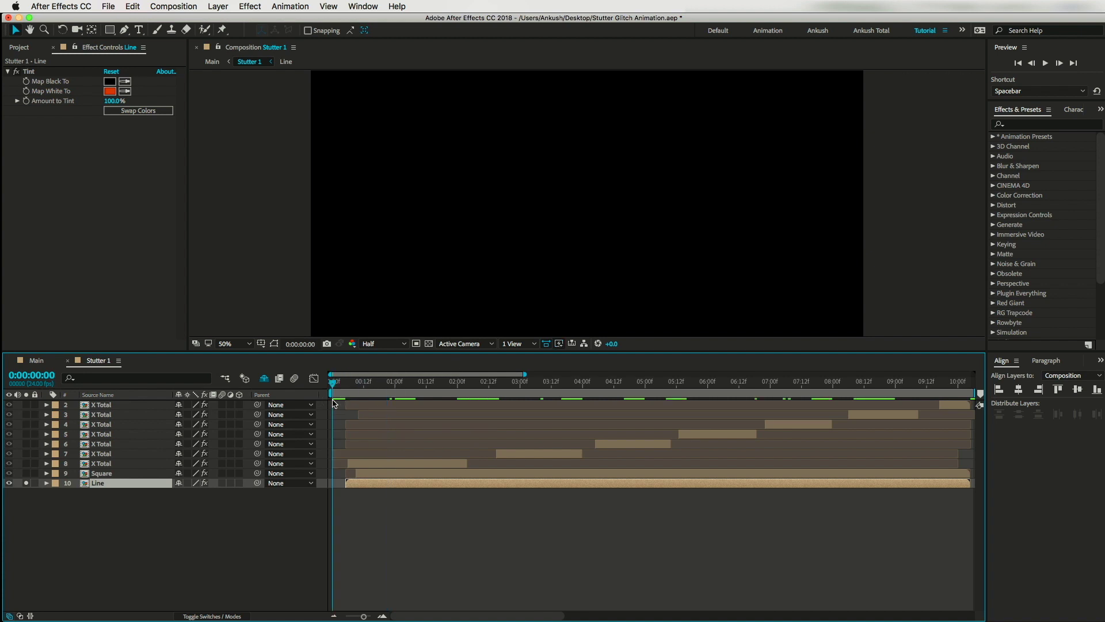
click(224, 344)
click(242, 370)
drag(133, 352, 133, 404)
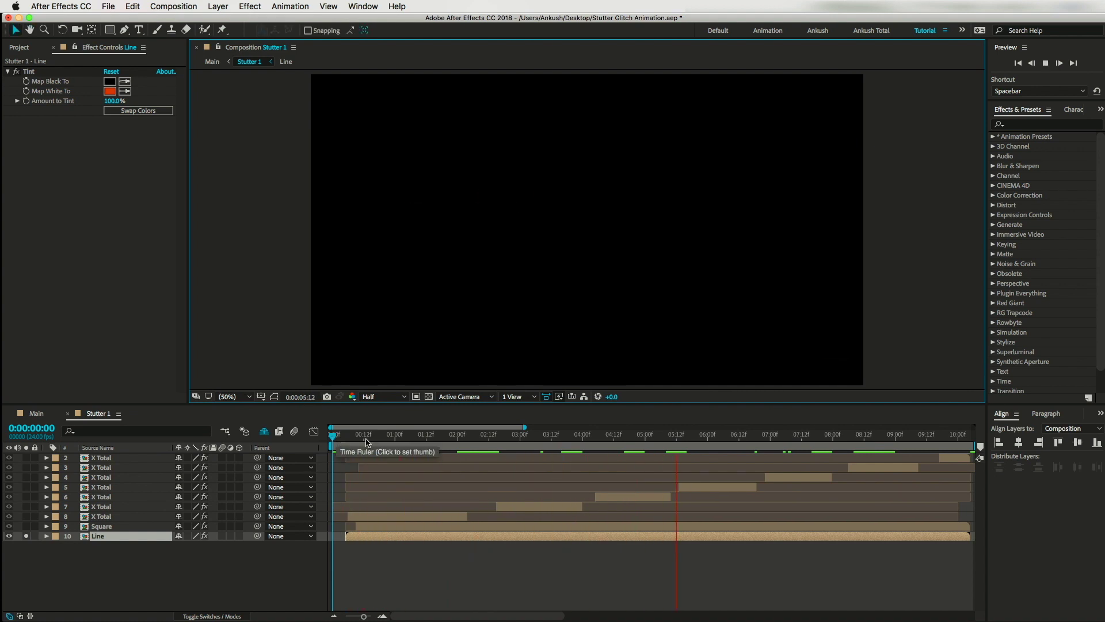
key(space)
Step: Open the Line composition inside Stutter 1 and examine the Fractal Noise settings of its solid layer
click(102, 538)
double_click(102, 538)
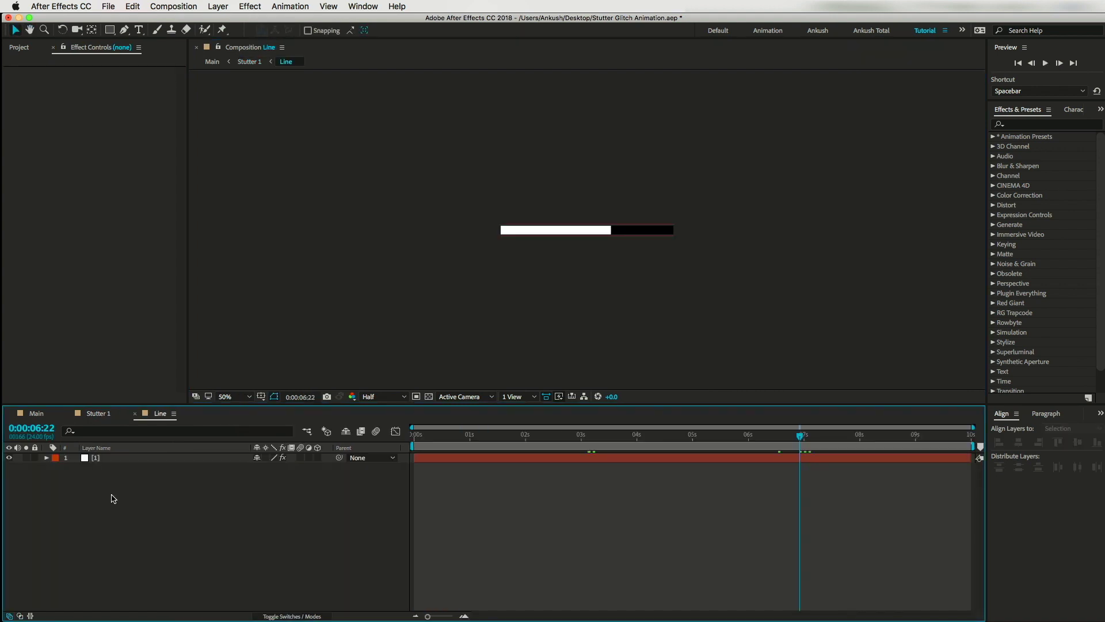
click(101, 460)
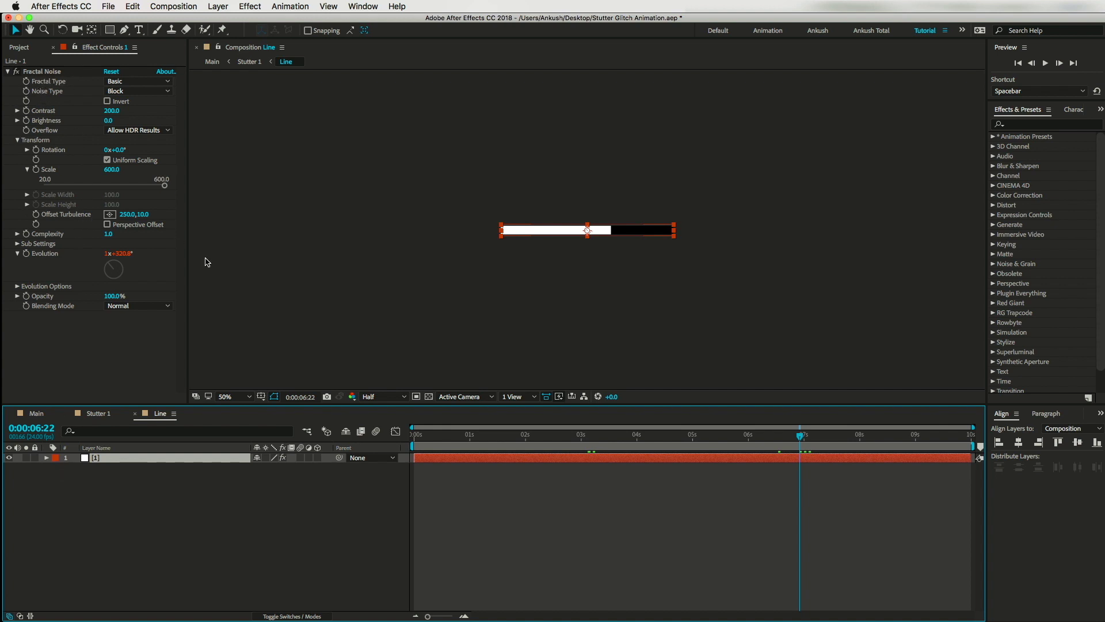
drag(444, 455, 739, 455)
Step: Close the Line composition and scrub through Stutter 1 to review how the line changes over time
click(134, 413)
drag(368, 453, 759, 512)
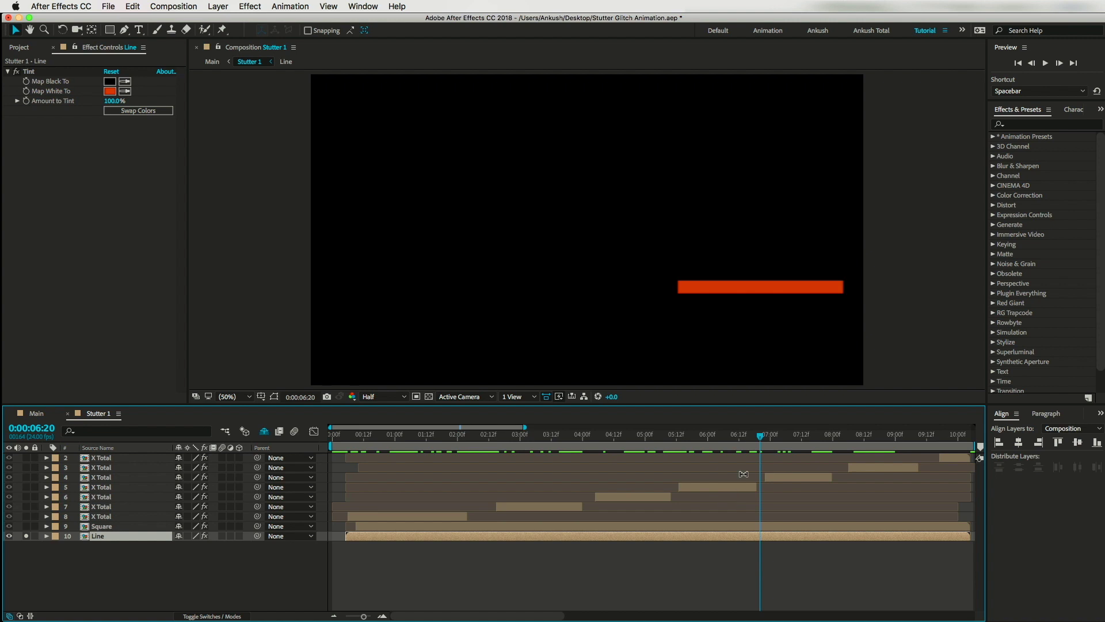
drag(763, 440, 662, 440)
Step: Close Stutter 1 and create a composition named tutorial with the HDTV 1080 24 preset
click(19, 48)
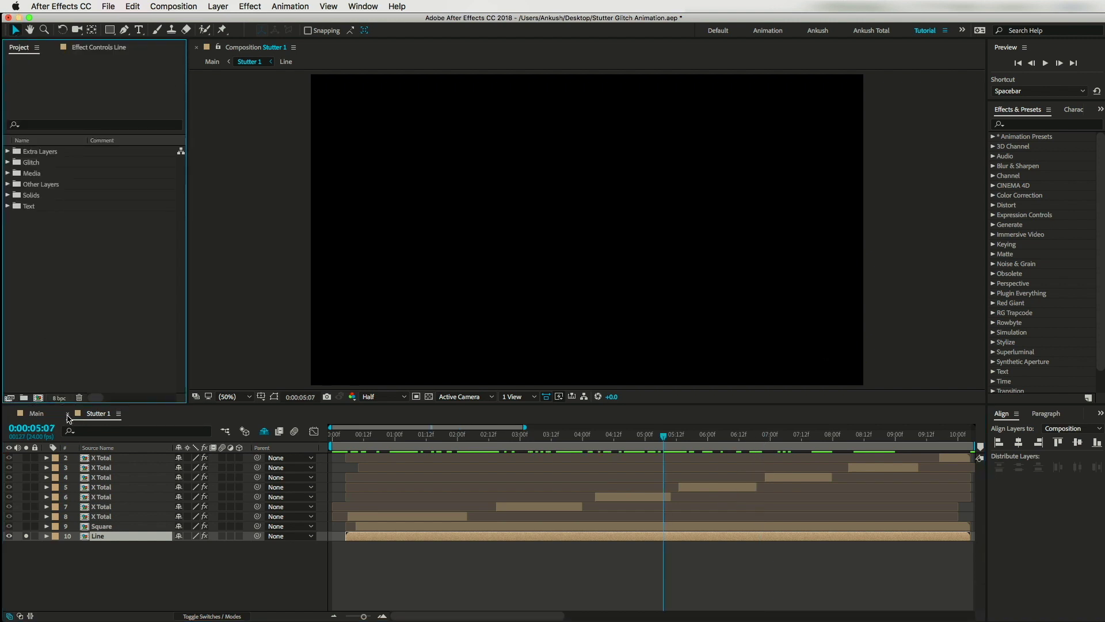
click(68, 413)
click(38, 398)
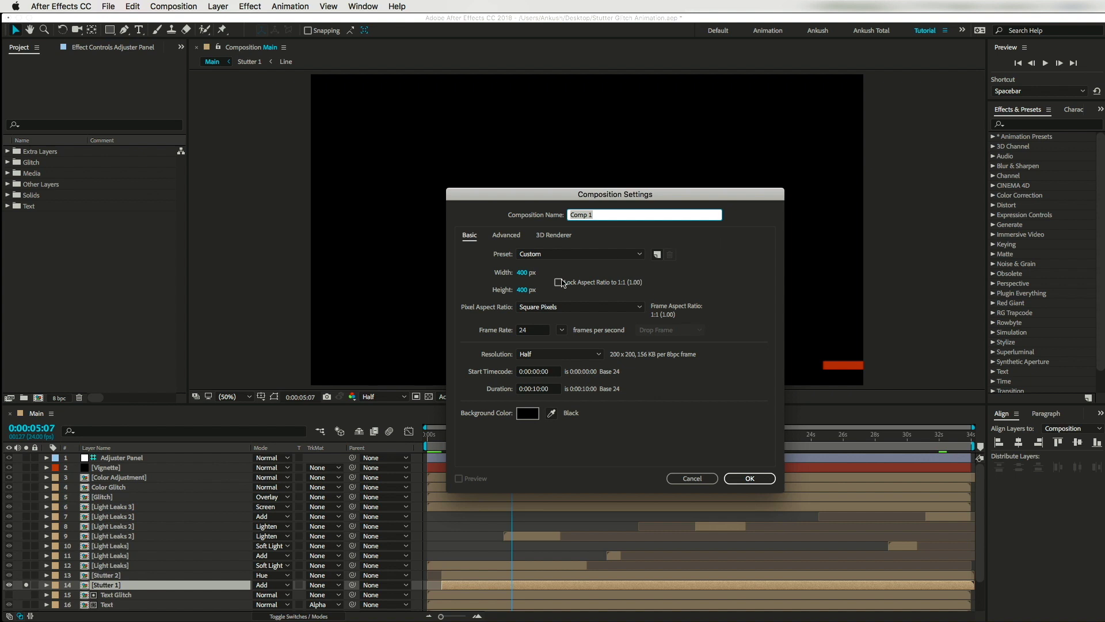
click(557, 254)
click(592, 484)
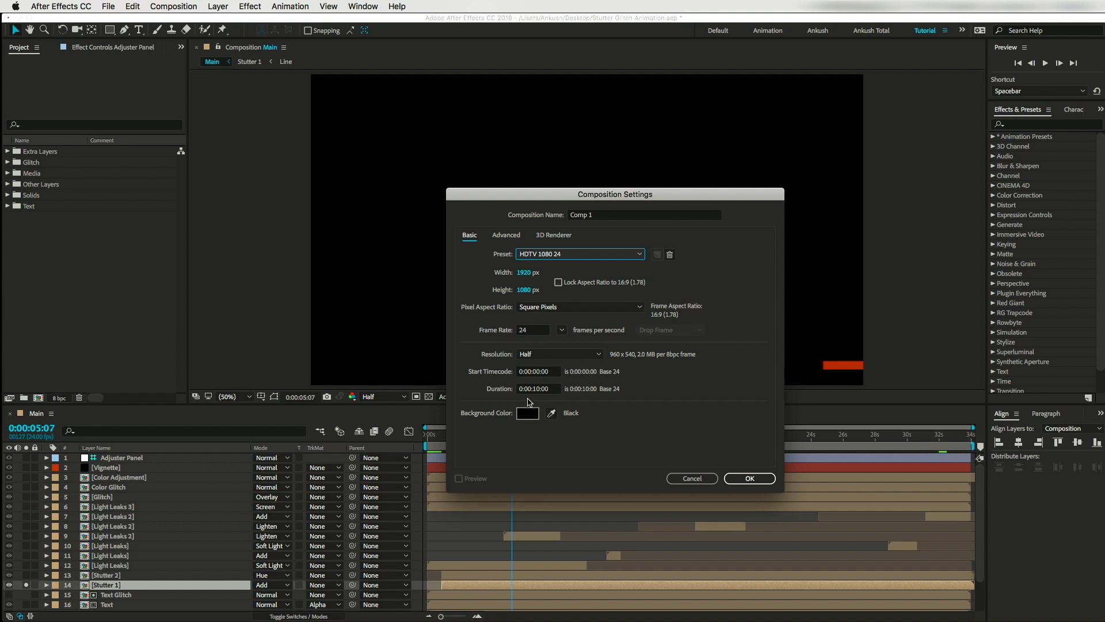
click(599, 214)
text(tutorial)
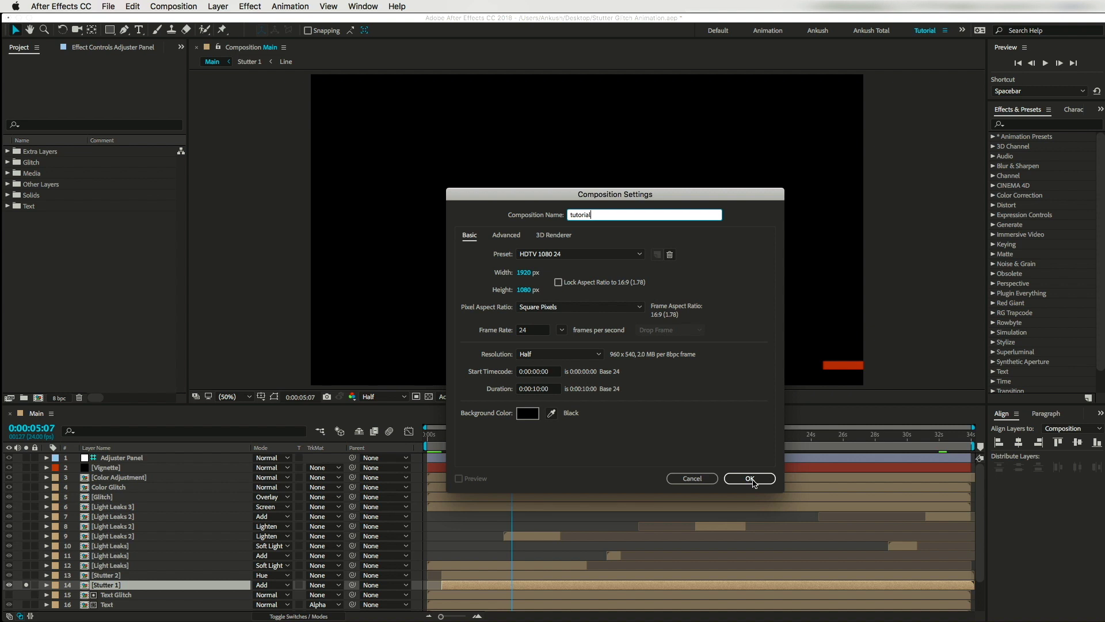
click(750, 478)
Step: Create another composition named Line, 600 px wide and 40 px high
click(38, 397)
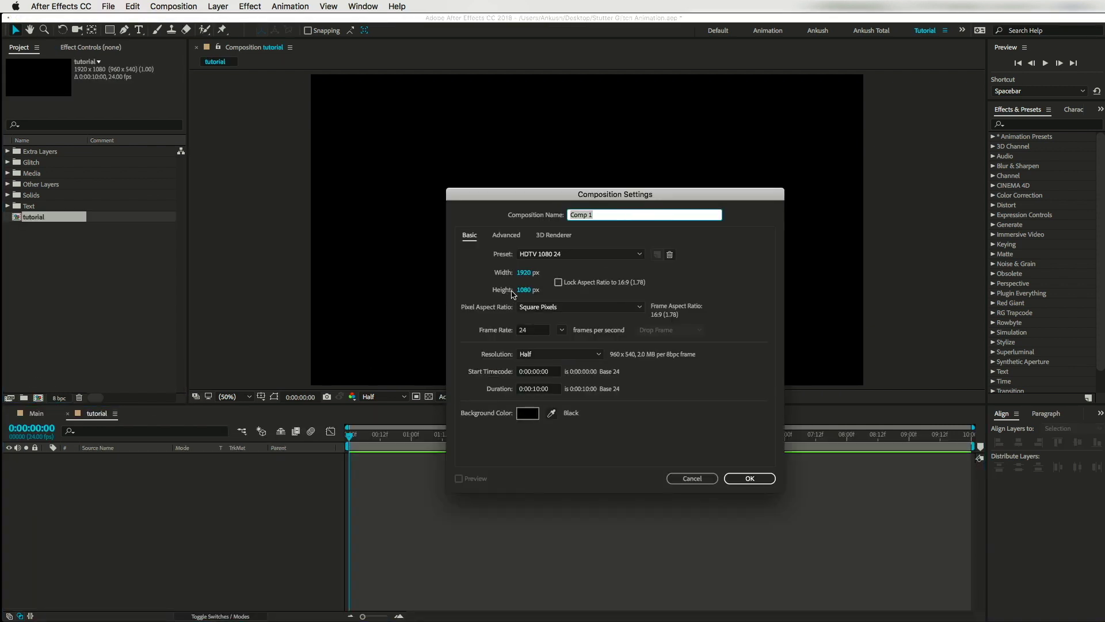
click(524, 273)
text(600)
key(Tab)
text(40)
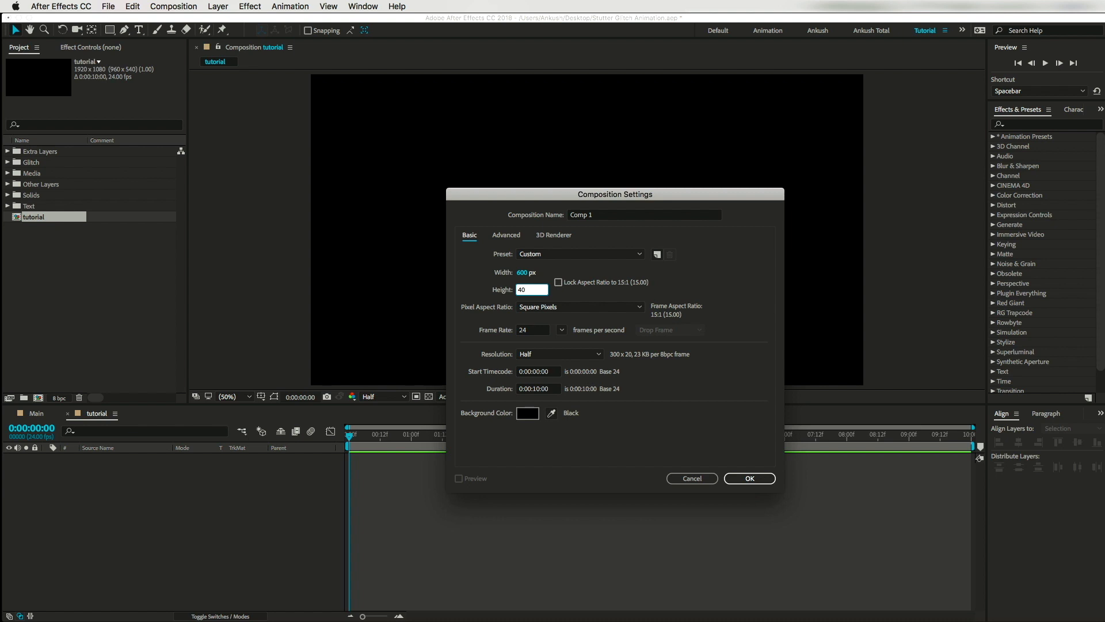
click(602, 217)
text(Lin)
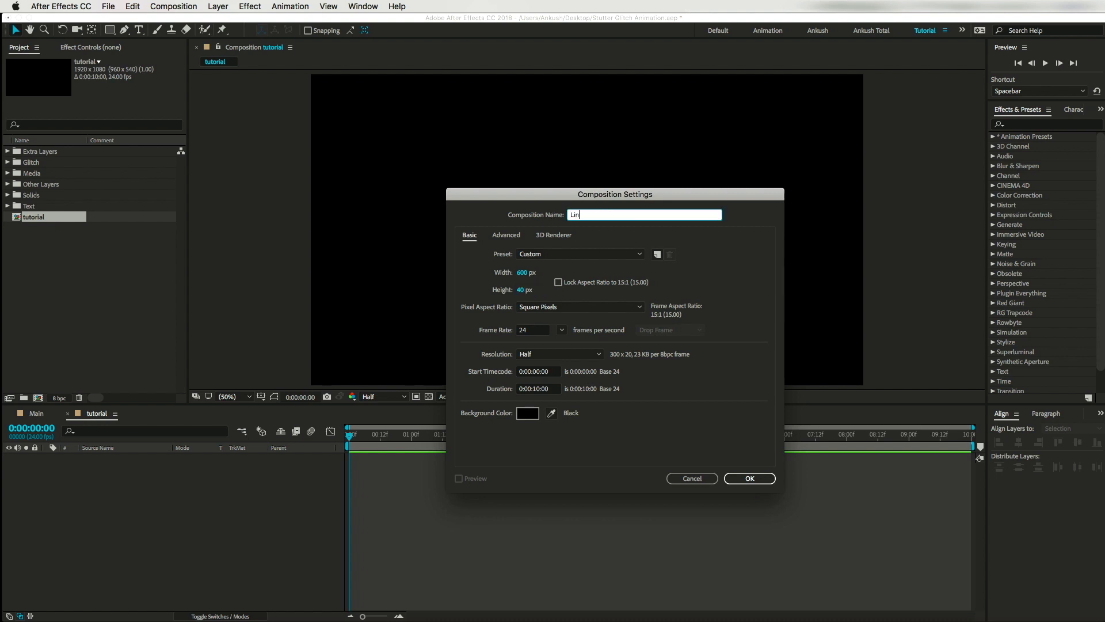
key(Return)
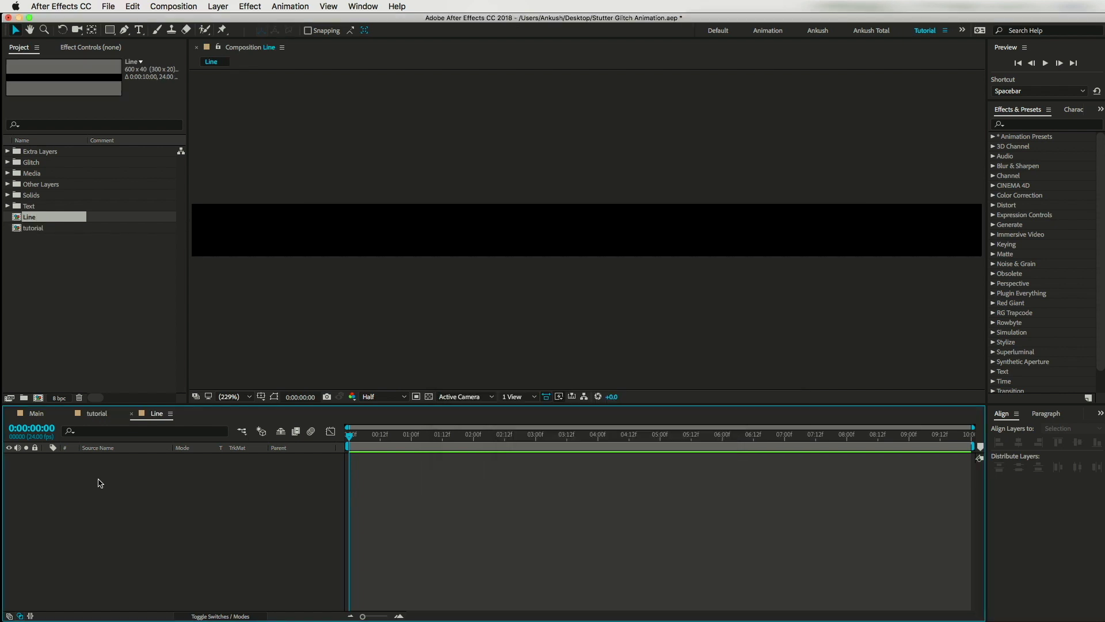
Step: Add a white solid layer to the new Line composition
right_click(100, 482)
mouse_move(121, 488)
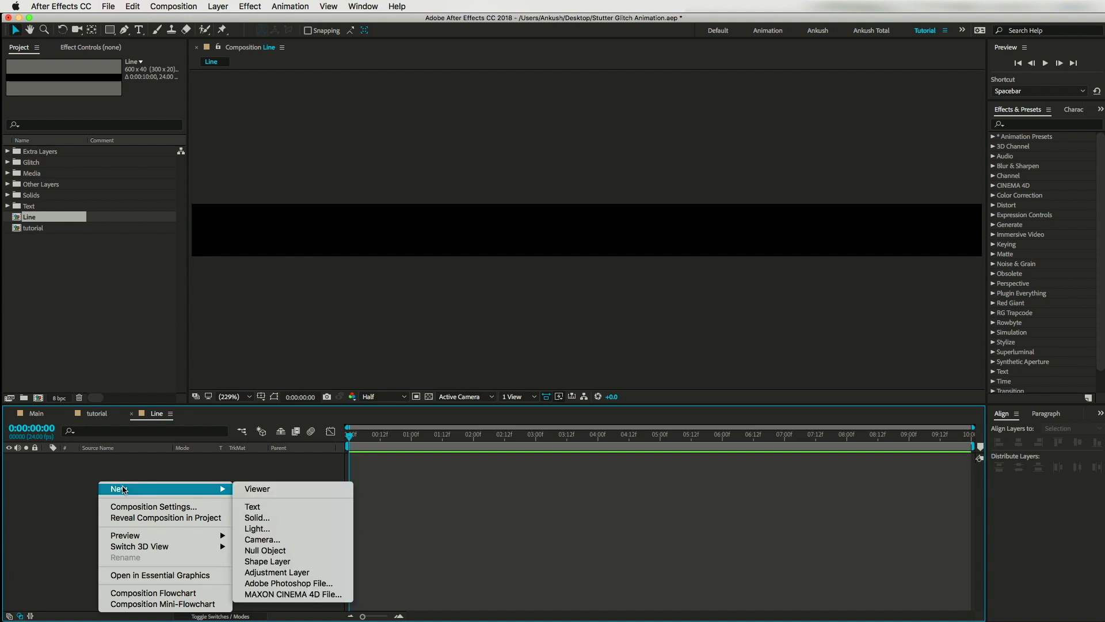
click(272, 521)
click(775, 403)
key(comma)
key(comma)
key(comma)
key(comma)
key(comma)
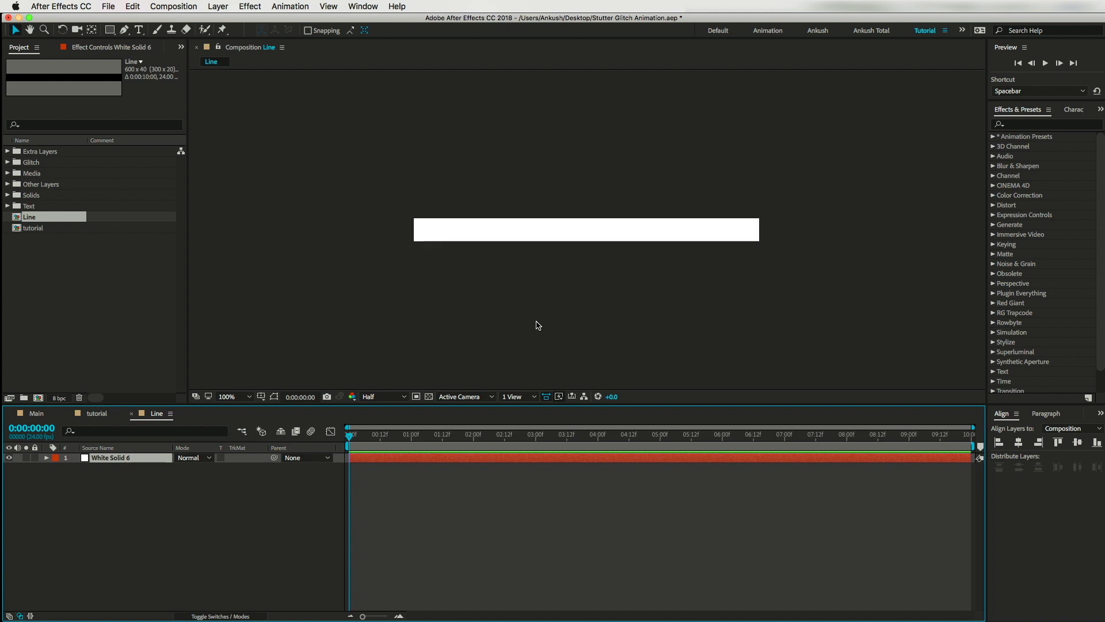
Step: Find the Fractal Noise effect and apply it to the white solid
click(1019, 125)
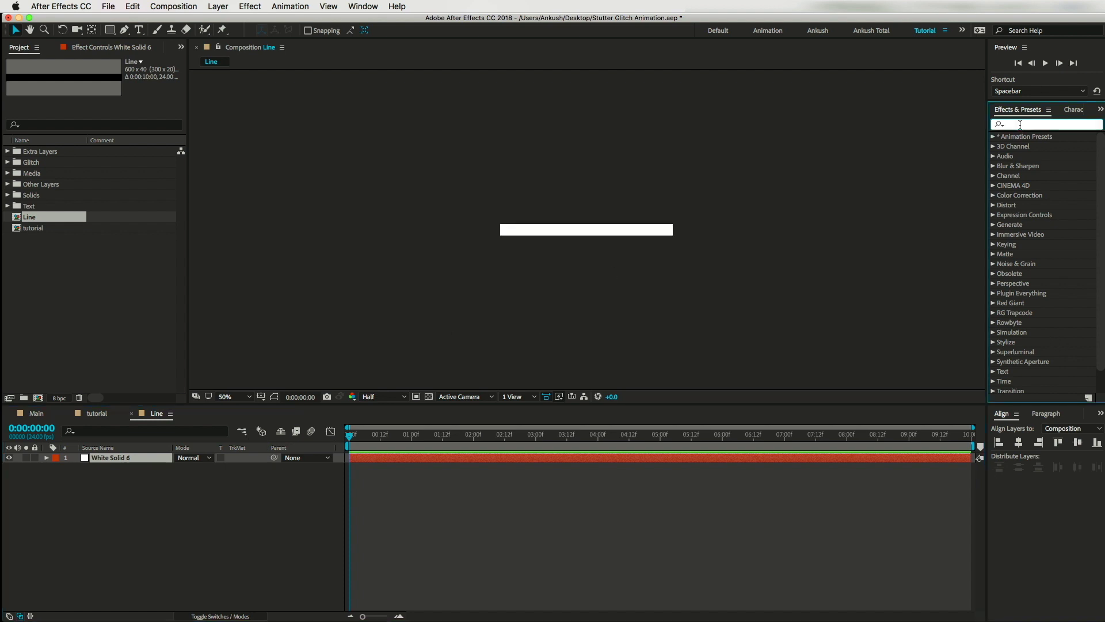
text(fract)
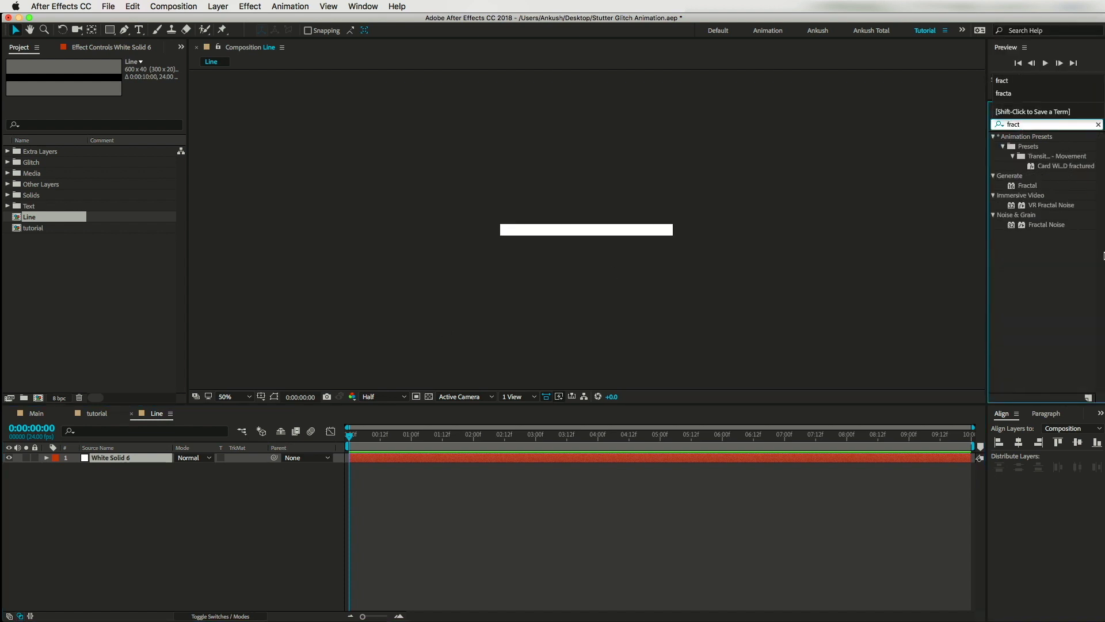
drag(1046, 224, 121, 457)
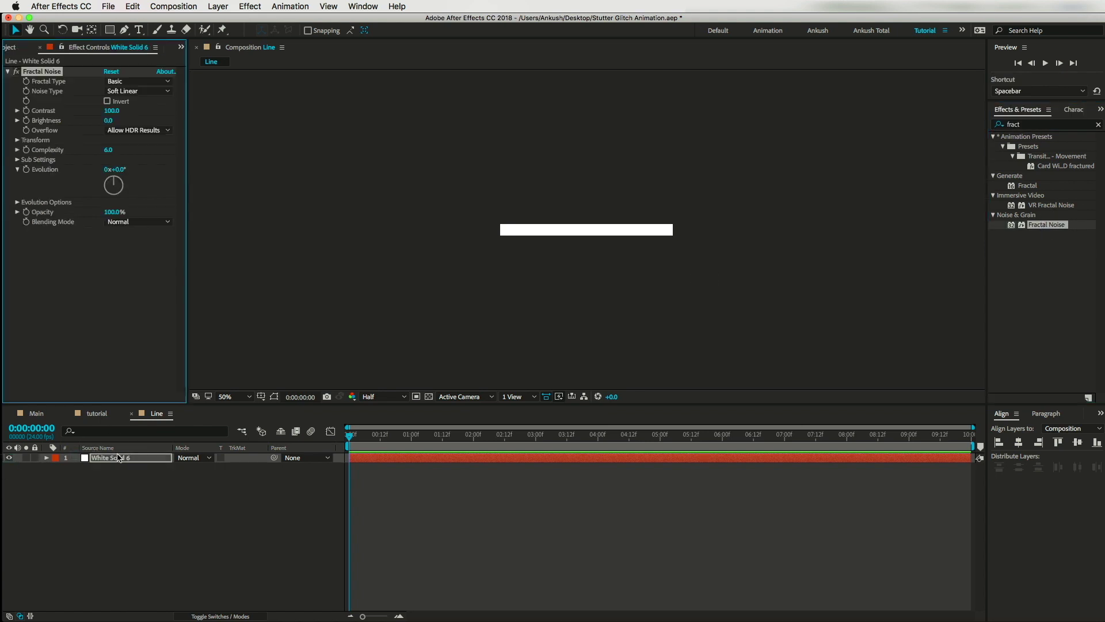
Step: Set the Fractal Noise effect's noise type to Block and its contrast to 200
click(130, 92)
click(126, 70)
click(132, 92)
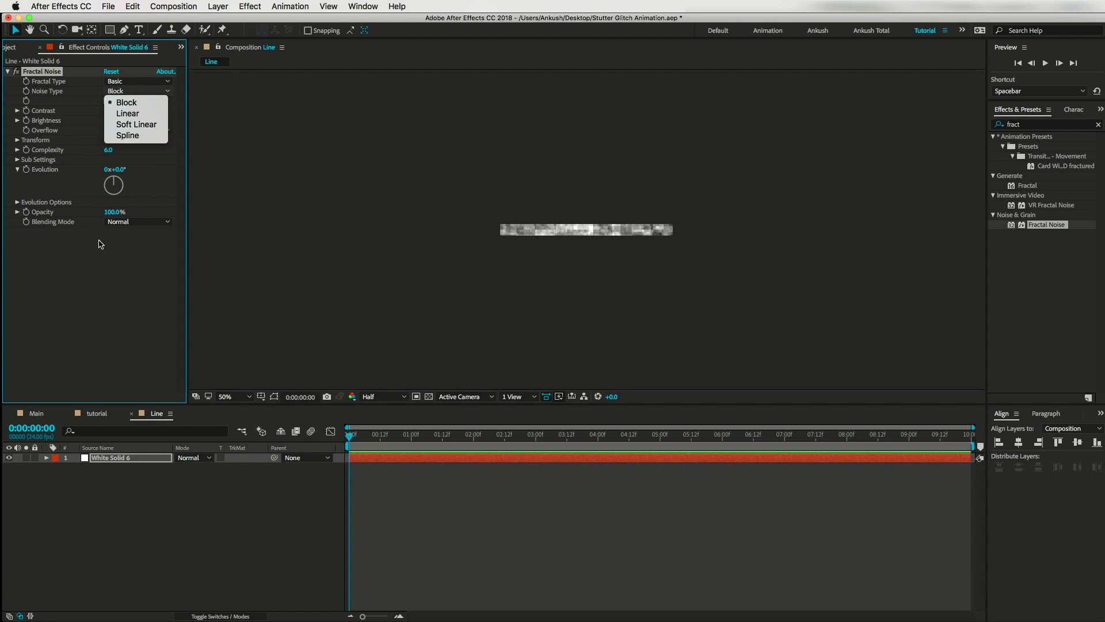
click(102, 245)
click(112, 112)
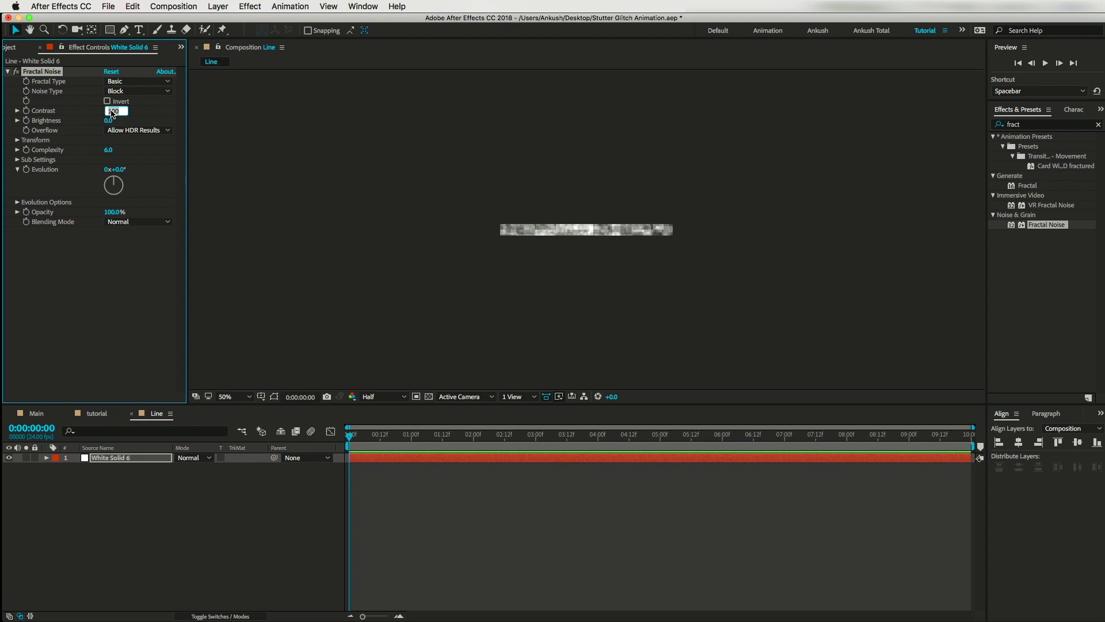
text(20)
key(Return)
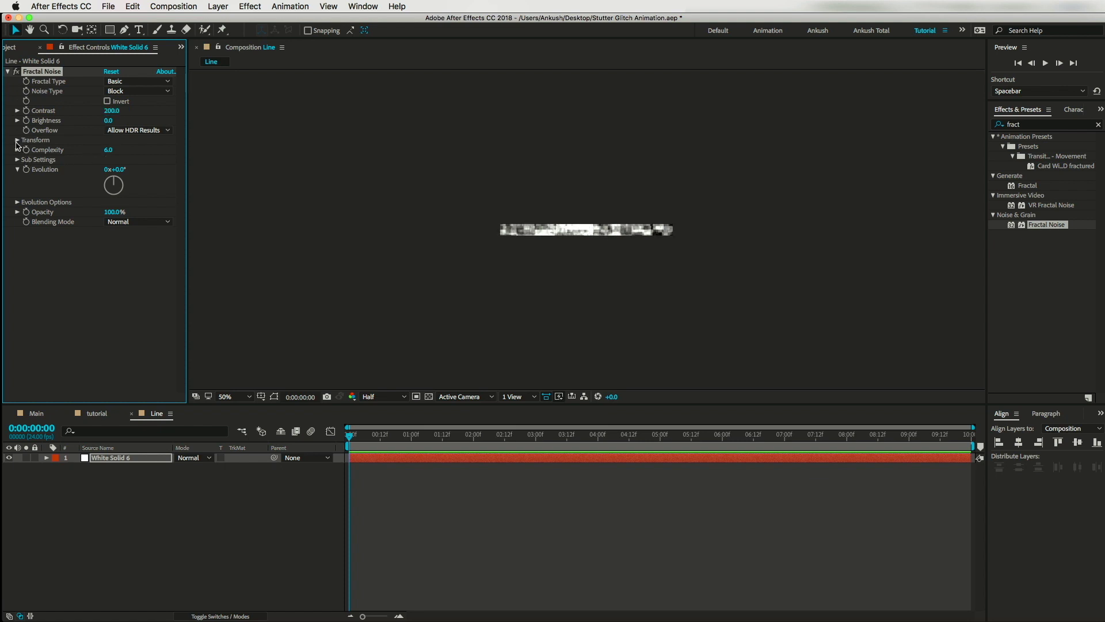
Step: Set the Fractal Noise transform scale to 600 and the complexity to 1
click(17, 140)
click(111, 170)
text(6)
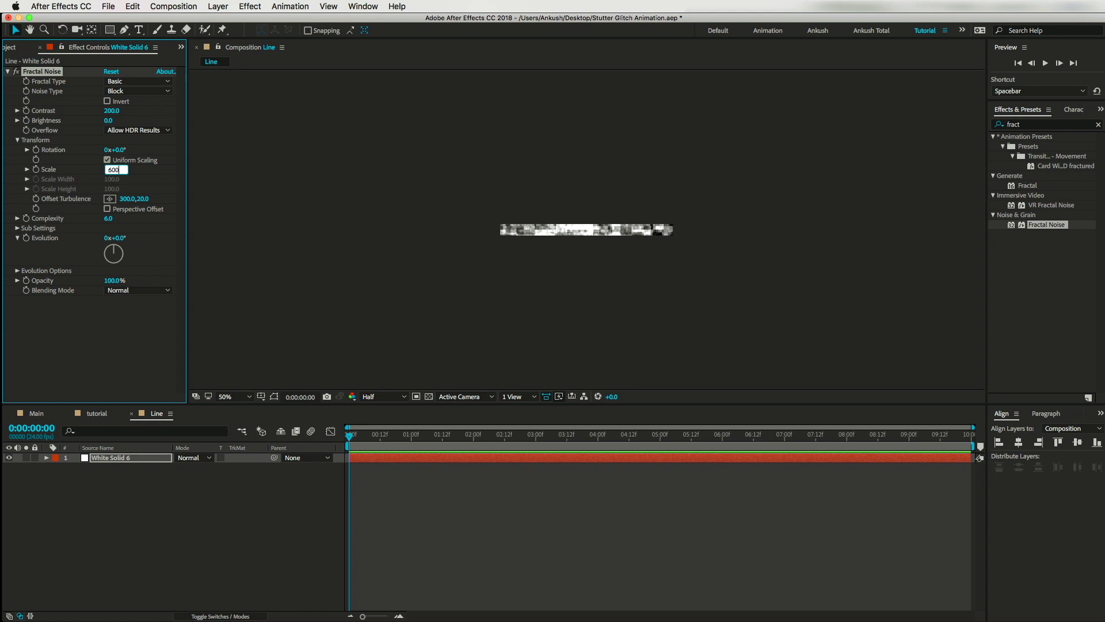
text(00)
key(Return)
click(108, 234)
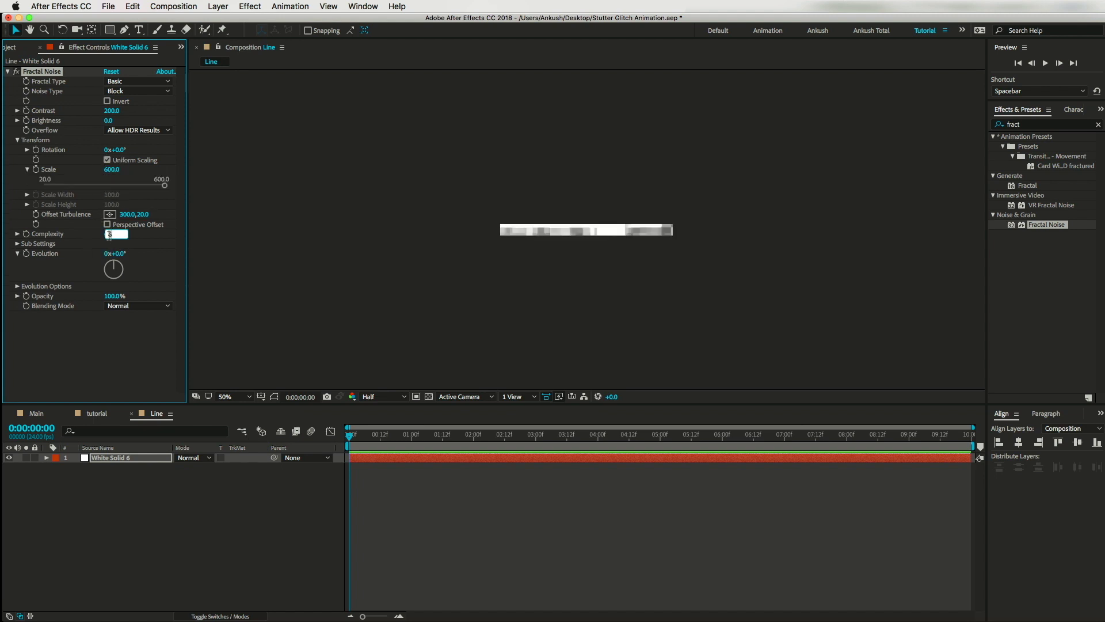
text(1)
key(Return)
Step: Enable an expression on the Fractal Noise effect's Evolution property and enlarge its expression field
drag(349, 436, 527, 438)
drag(424, 435, 343, 441)
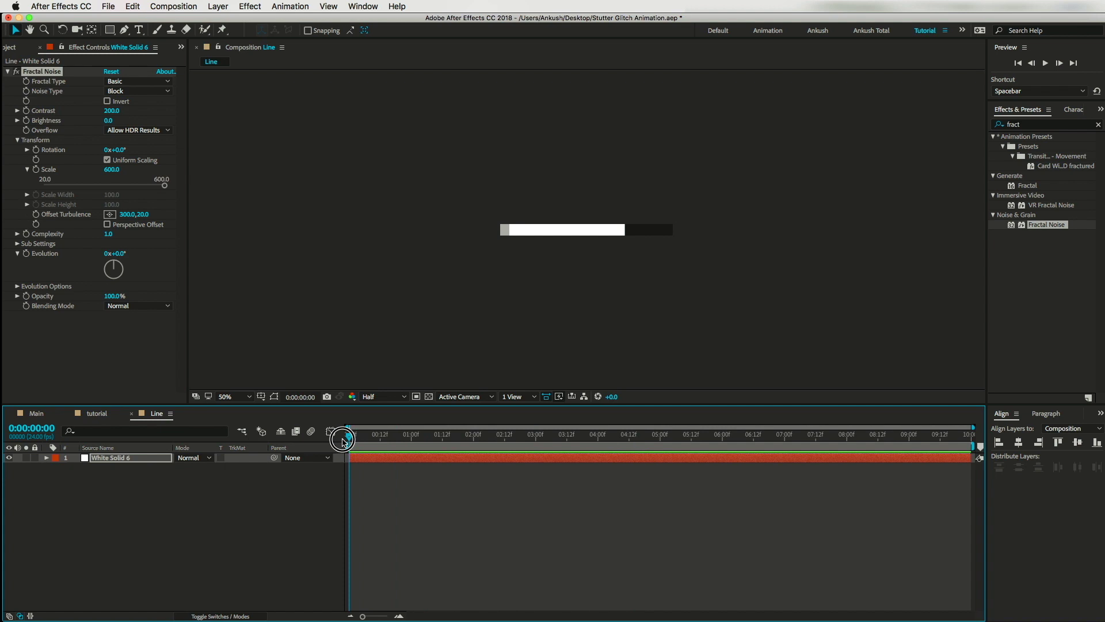
drag(342, 441, 324, 455)
key(alt)
alt+click(26, 253)
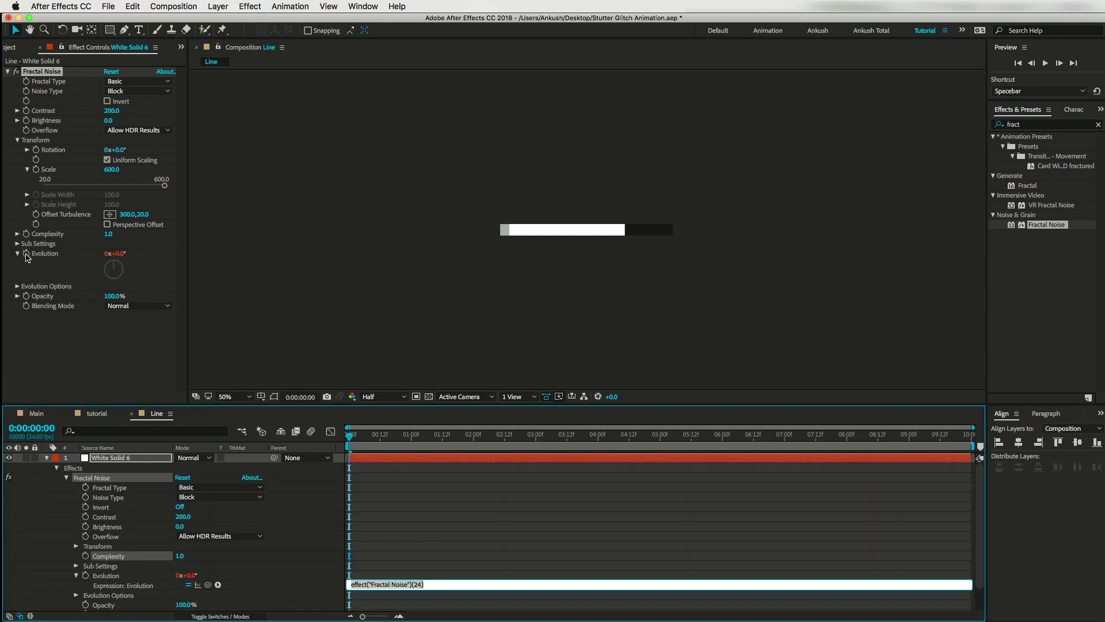
click(388, 587)
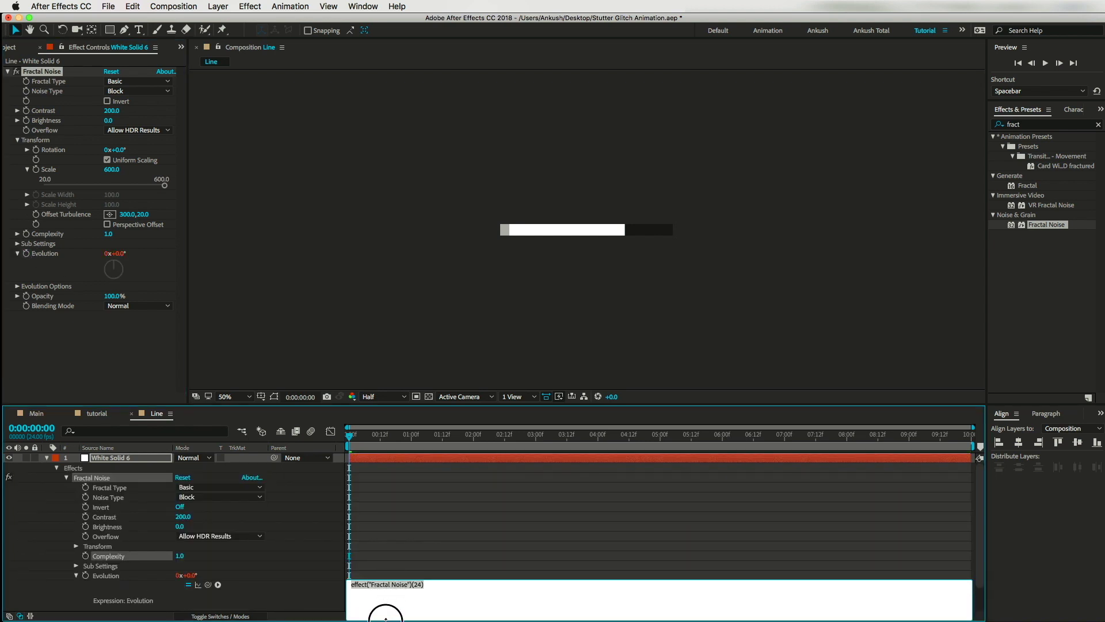
scroll(388, 566, down, 3)
click(429, 584)
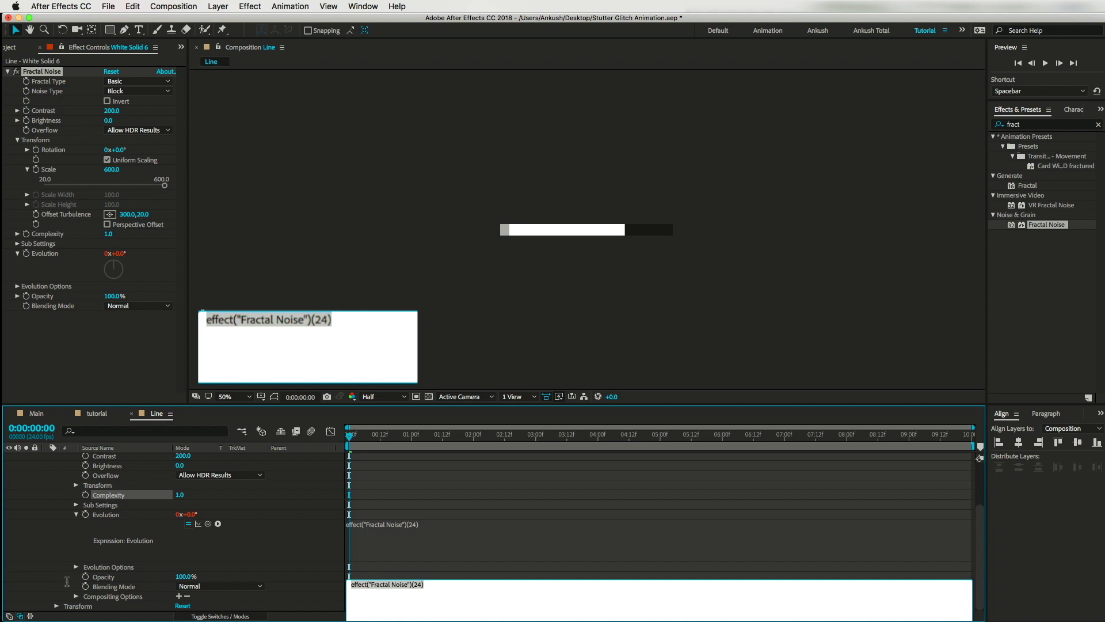
Step: Write the Evolution expression as f = 3; a = 500; wiggle(f,a); on three lines and preview the noise animation
text(f)
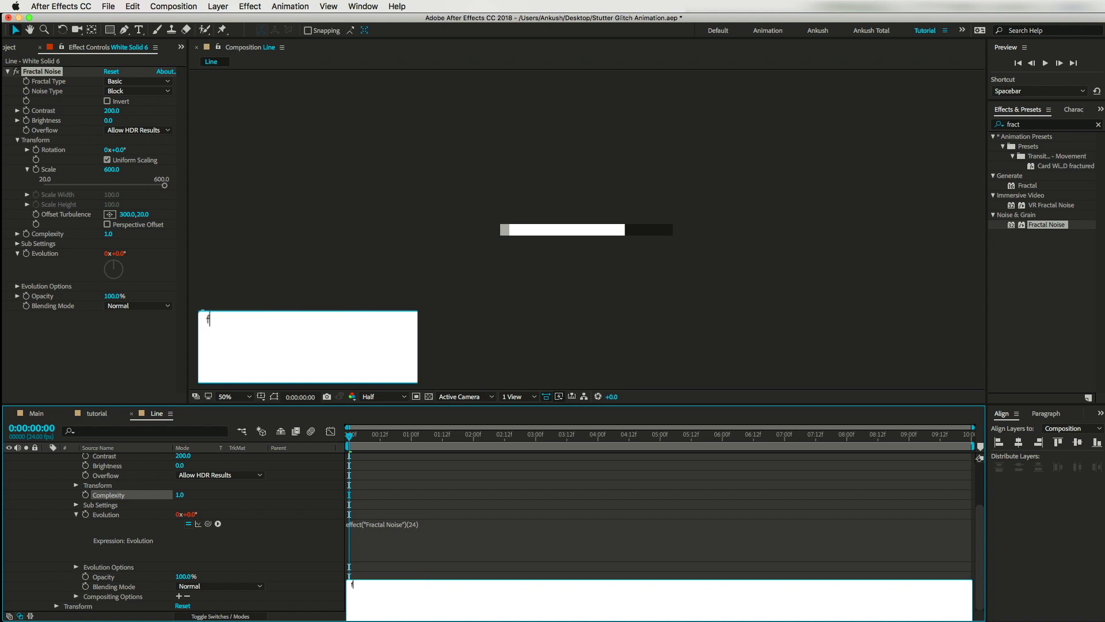
text( = 3;)
key(Return)
text(a)
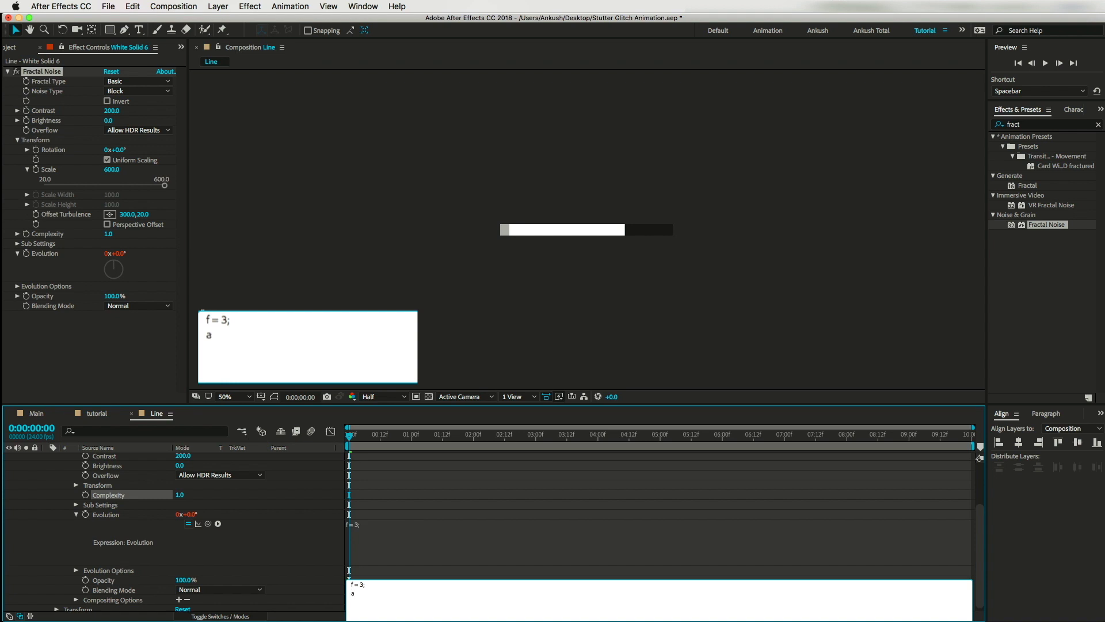
text( = 500;)
key(Return)
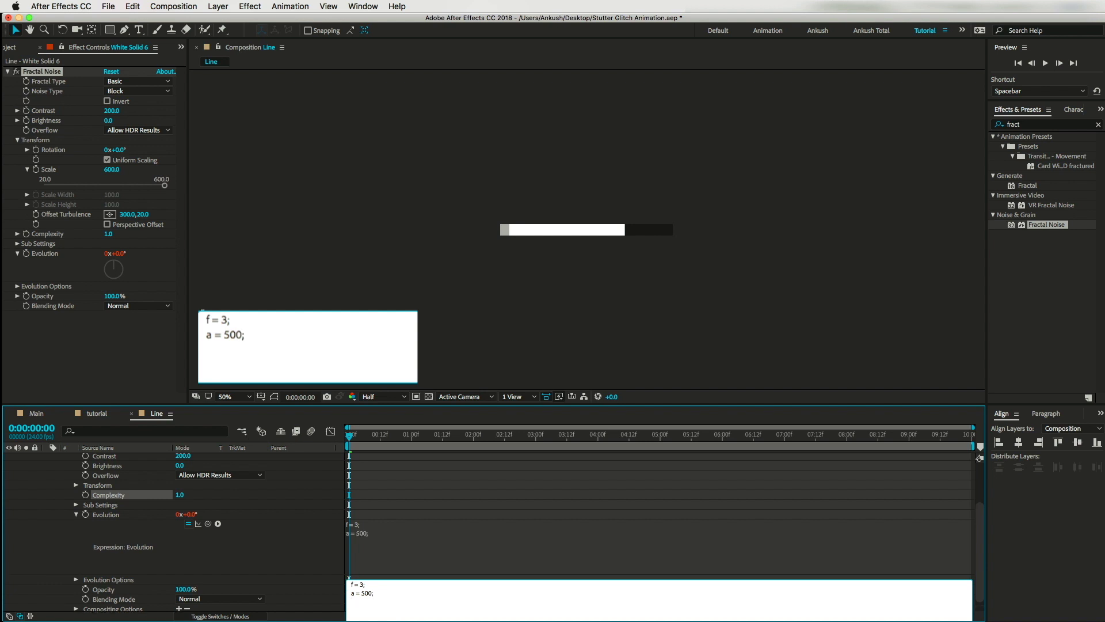
text(wiggle(f,a);)
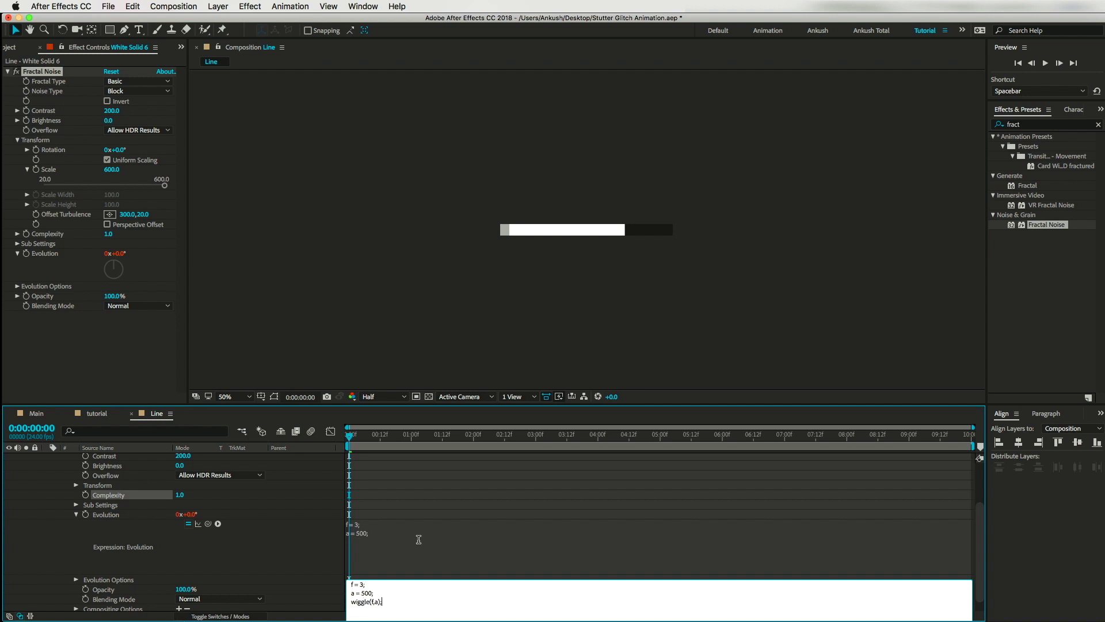
drag(420, 540, 380, 487)
click(375, 472)
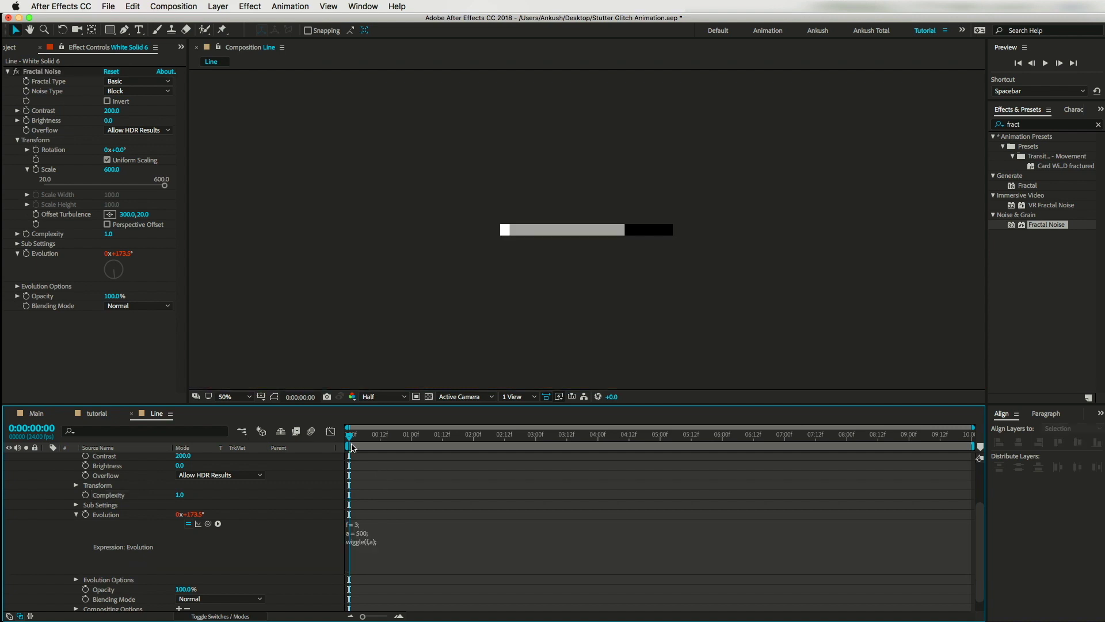
key(space)
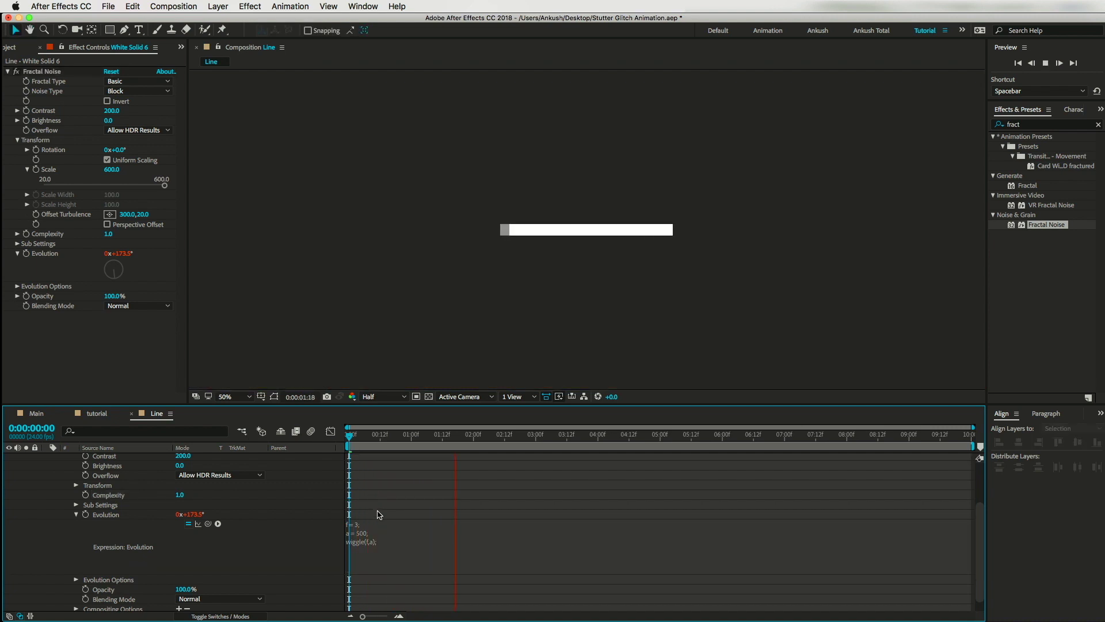
click(469, 437)
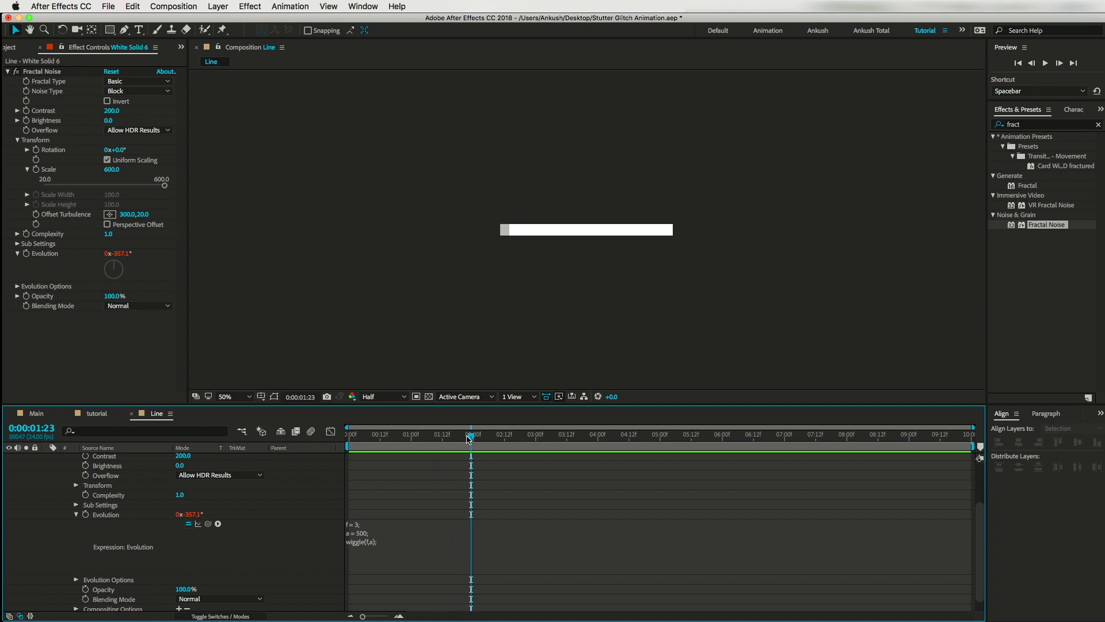
key(space)
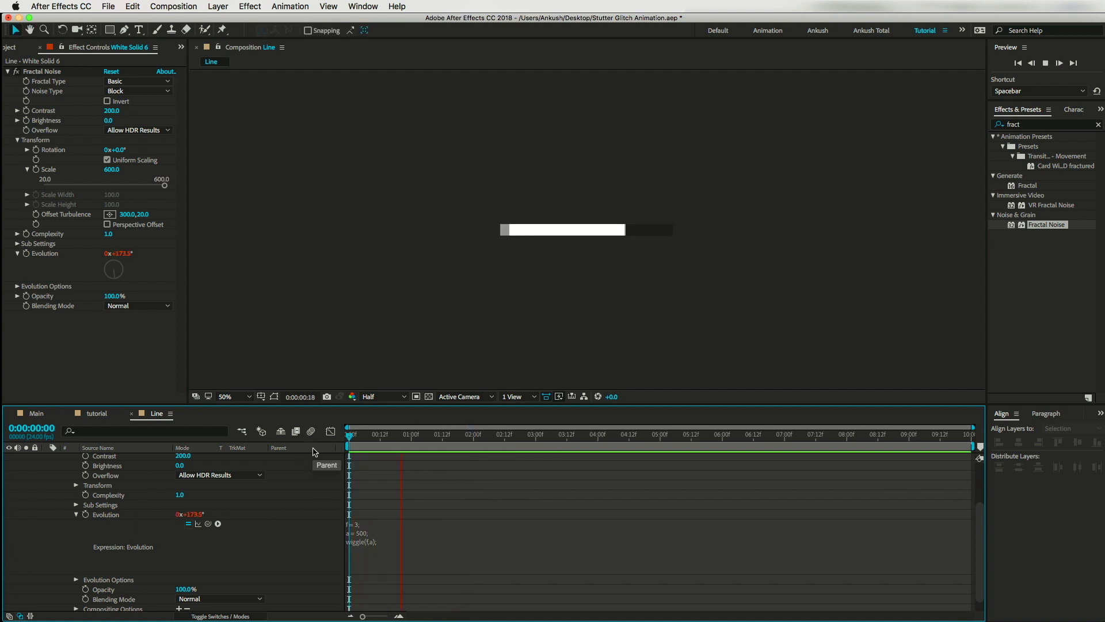
key(space)
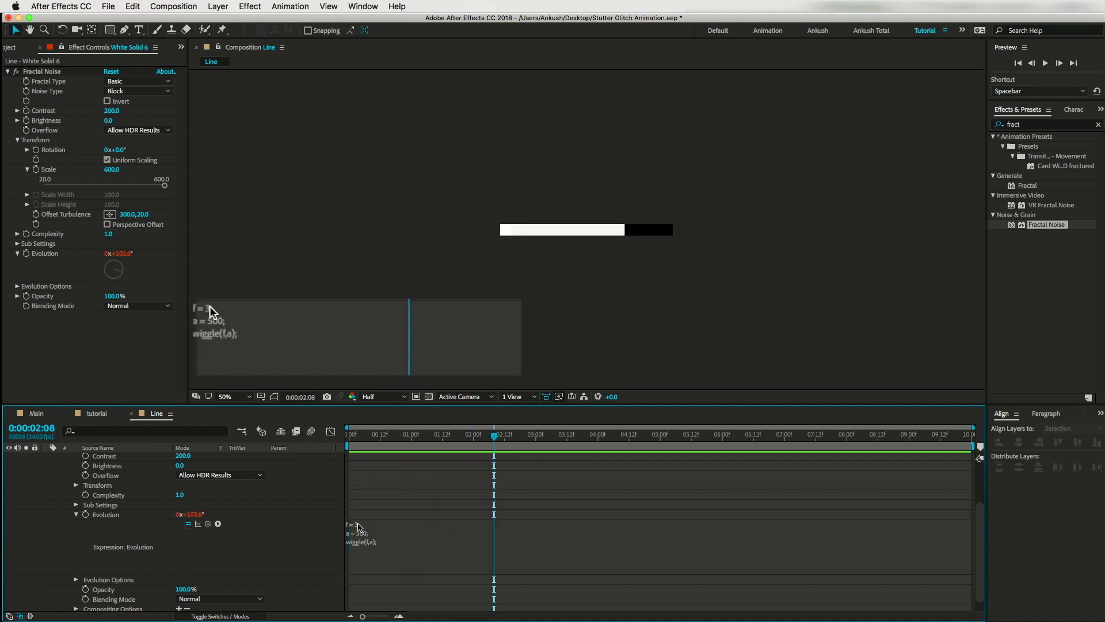
Step: Set f to 30 in the Evolution wiggle expression and preview the faster flicker
click(363, 525)
text(0)
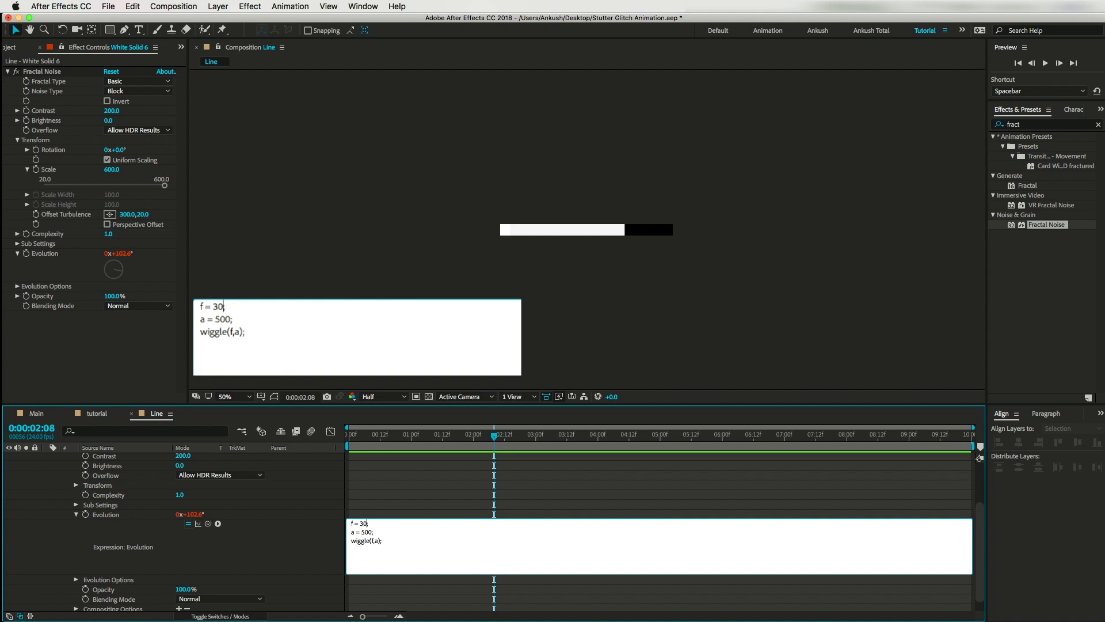
click(380, 464)
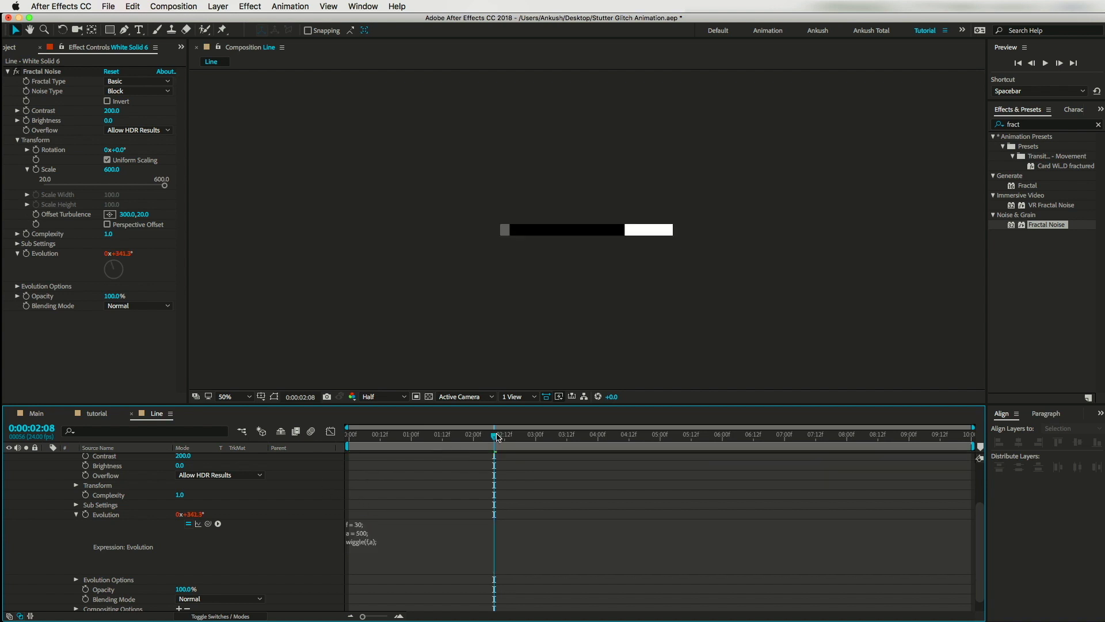
key(Home)
key(space)
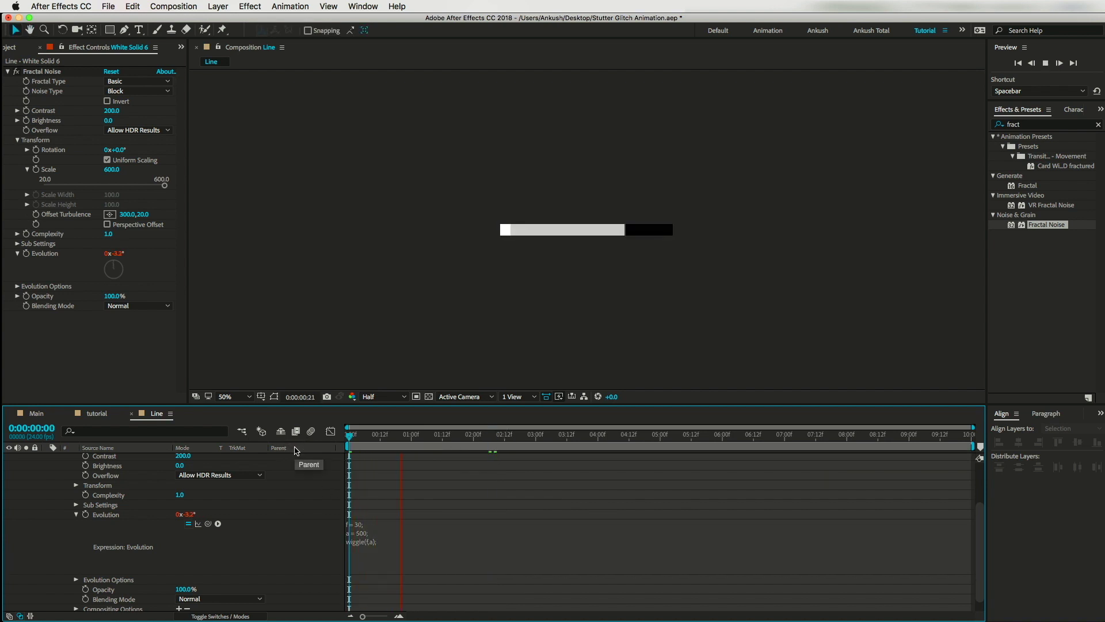
click(482, 436)
drag(482, 436, 463, 457)
click(362, 525)
click(367, 524)
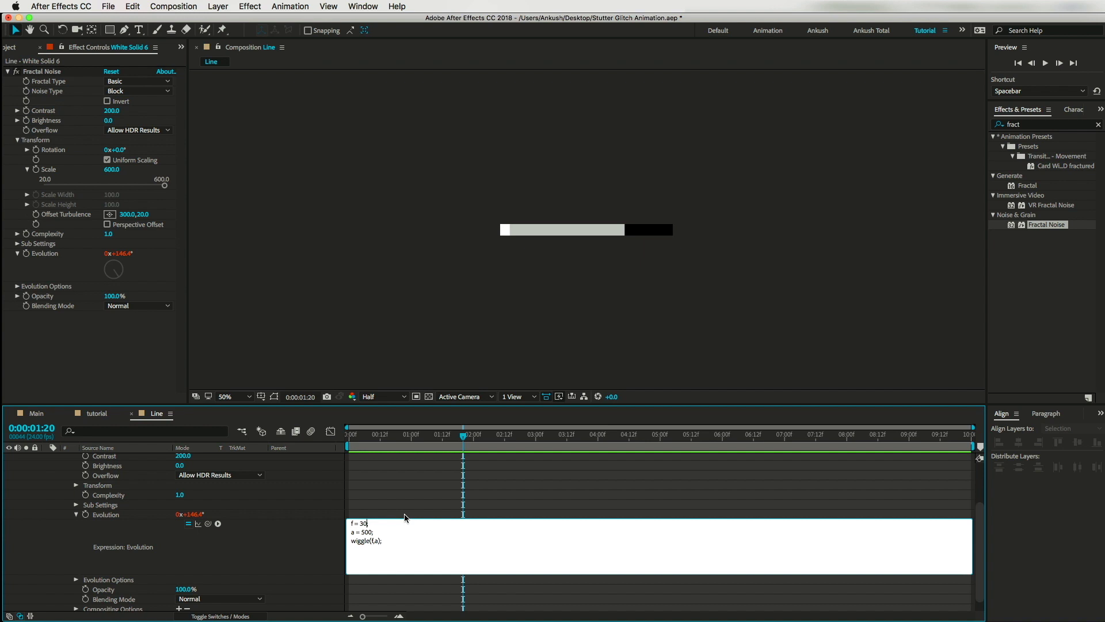
key(KP_Enter)
key(space)
Step: Close the Line composition and add it as a layer to the tutorial composition
click(131, 413)
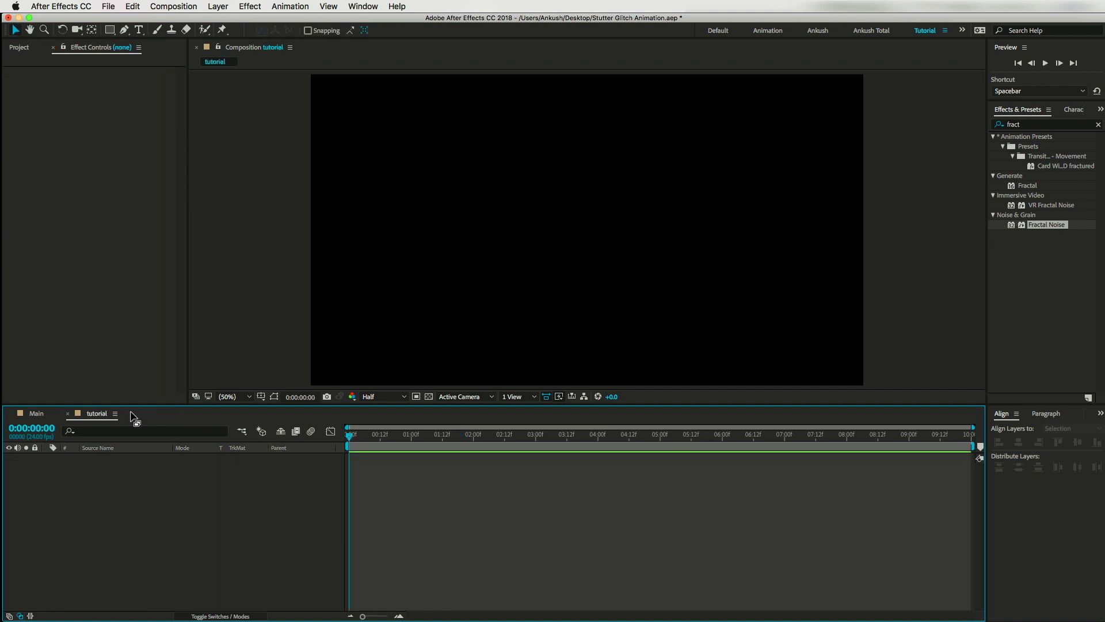
click(19, 47)
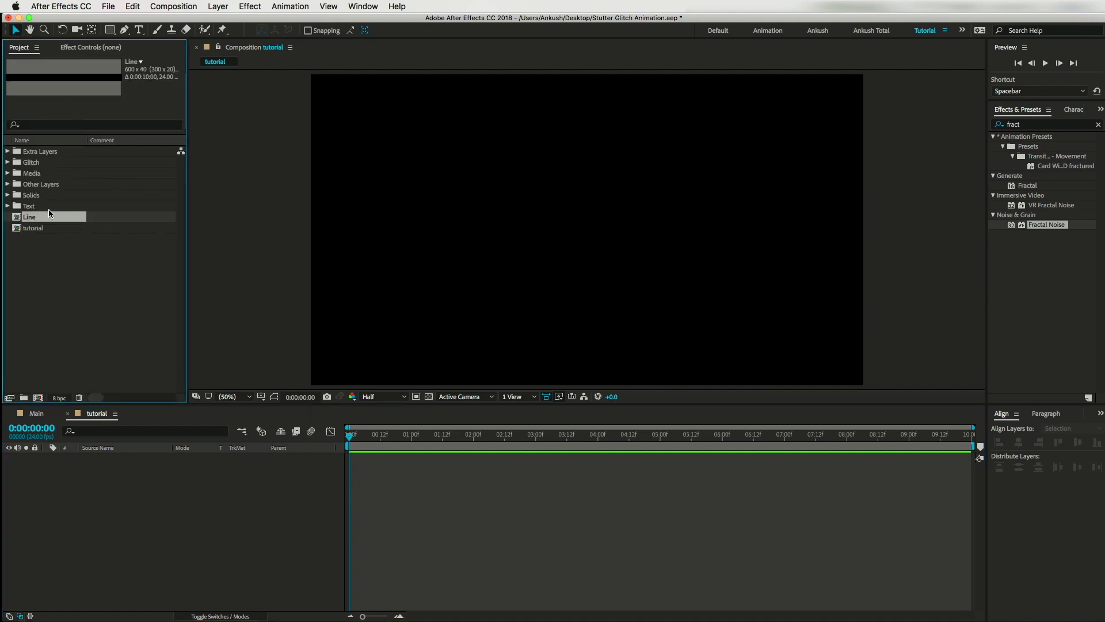
drag(29, 222, 106, 501)
Step: Scrub through the Stutter 1 composition to examine how its Line layer moves around the frame
click(37, 414)
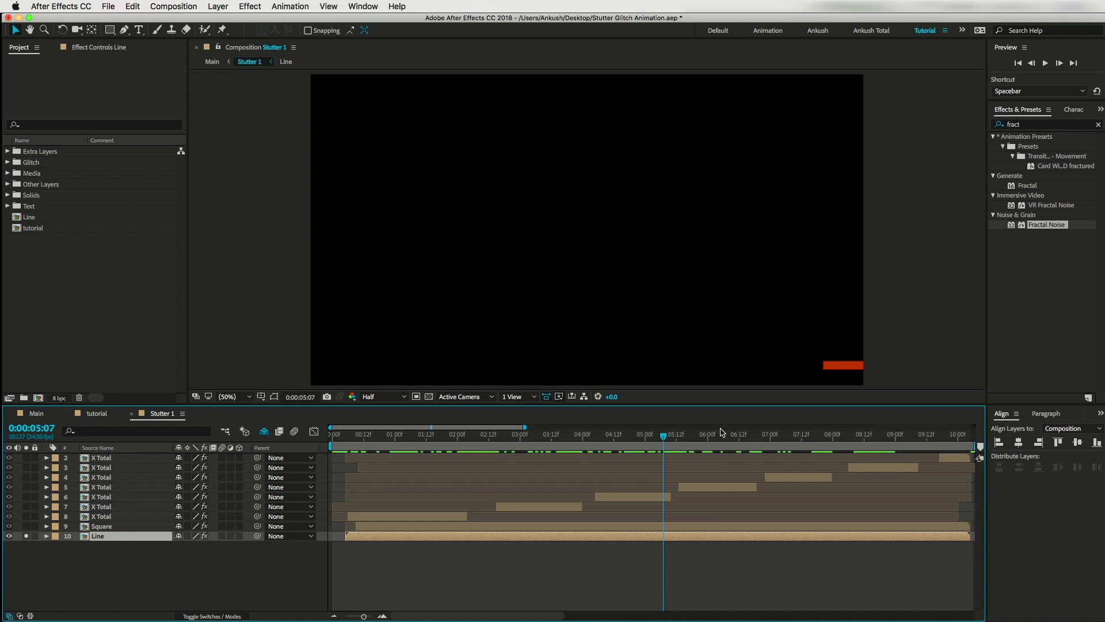
click(664, 439)
drag(664, 439, 821, 504)
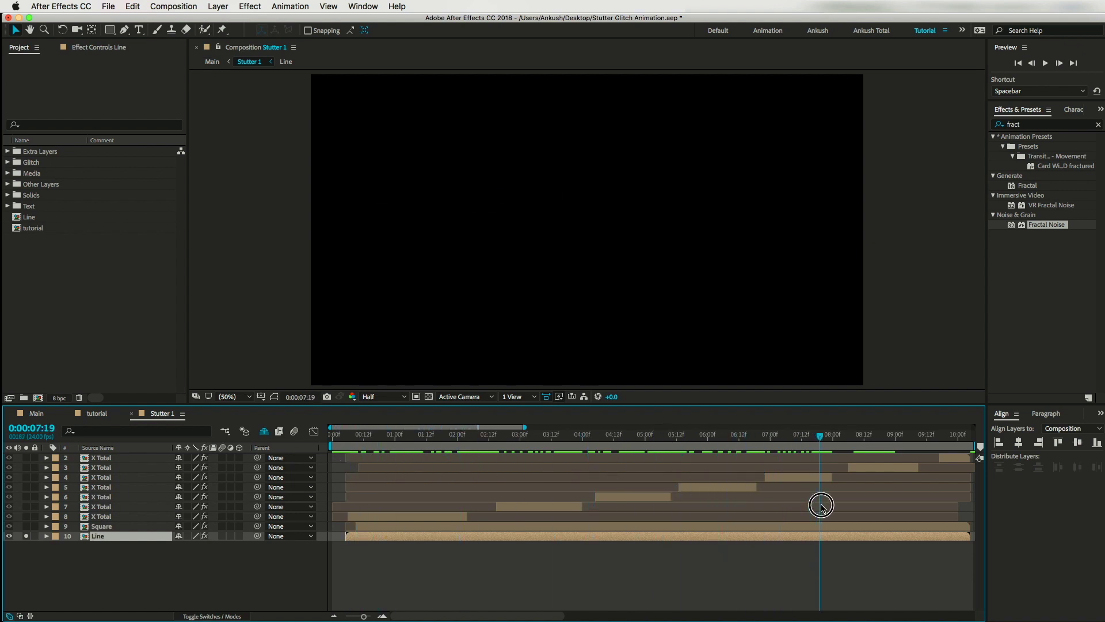
Step: Return to the tutorial composition and split its Line layer at 0:00:00:13
click(84, 414)
click(120, 462)
drag(349, 435, 385, 441)
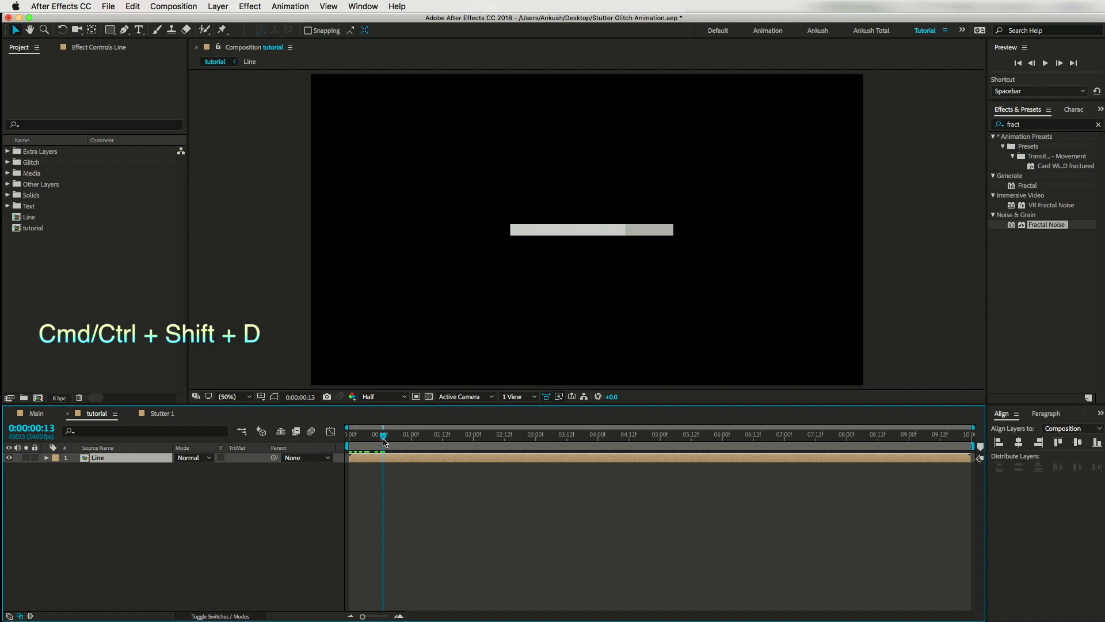
key(ctrl+shift+d)
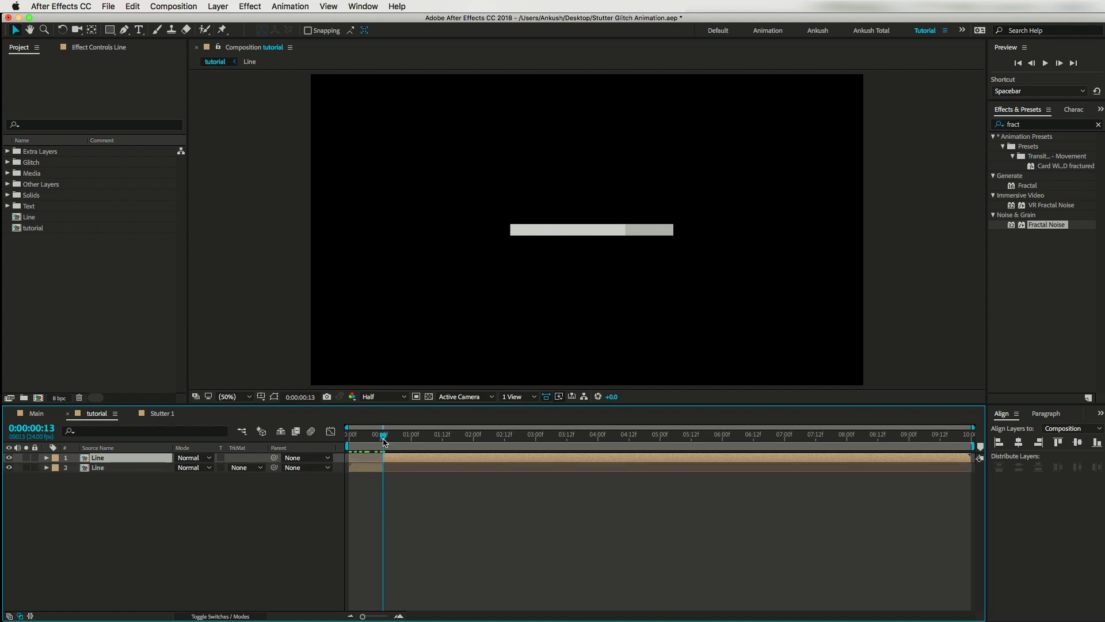
Step: Split the remaining Line layer four more times, from 0:00:01:04 up to 0:00:02:22
drag(384, 439, 423, 443)
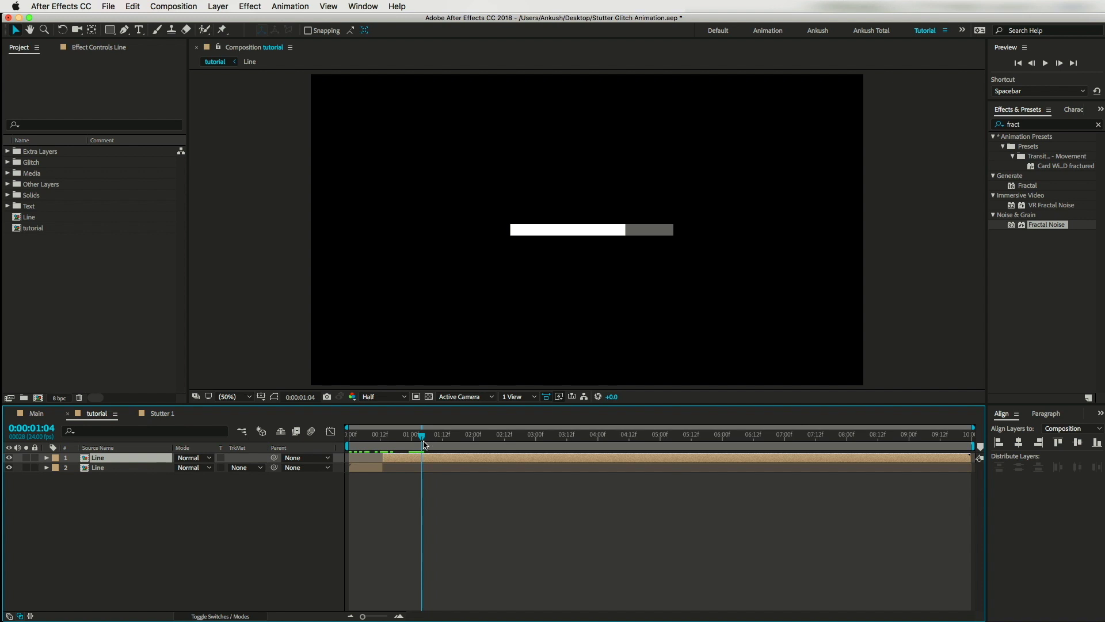
key(ctrl+shift+d)
drag(423, 443, 530, 440)
key(ctrl+shift+d)
key(ctrl+shift+d)
key(ctrl+shift+d)
Step: Reveal Position for Line layers 1 to 5 and move layer 1 to about 1538, 668
click(121, 496)
shift+click(110, 457)
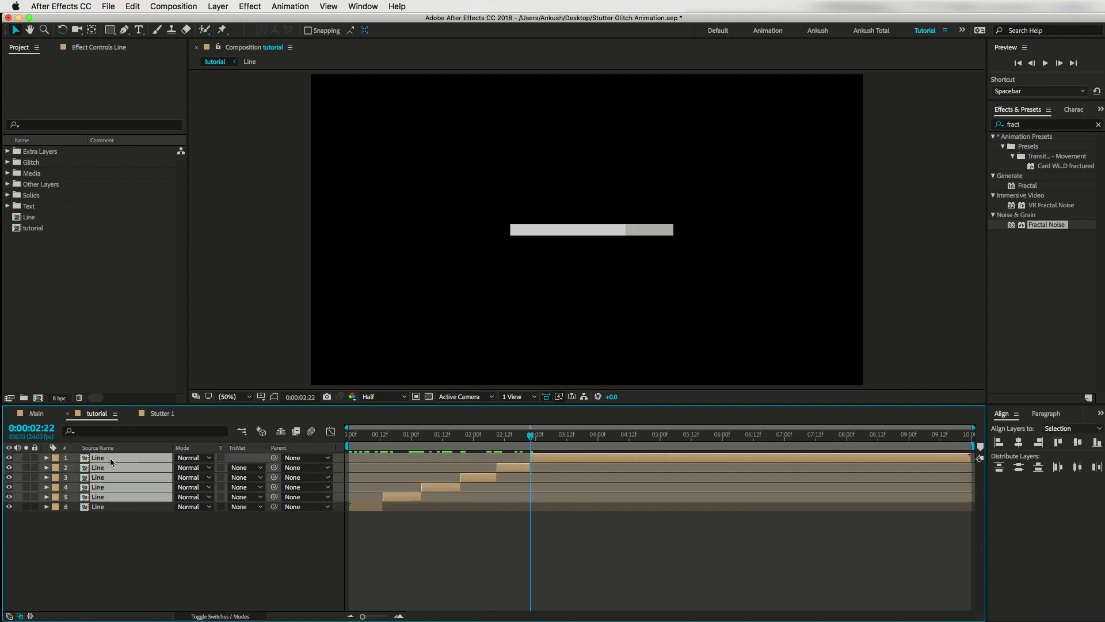
key(p)
click(164, 590)
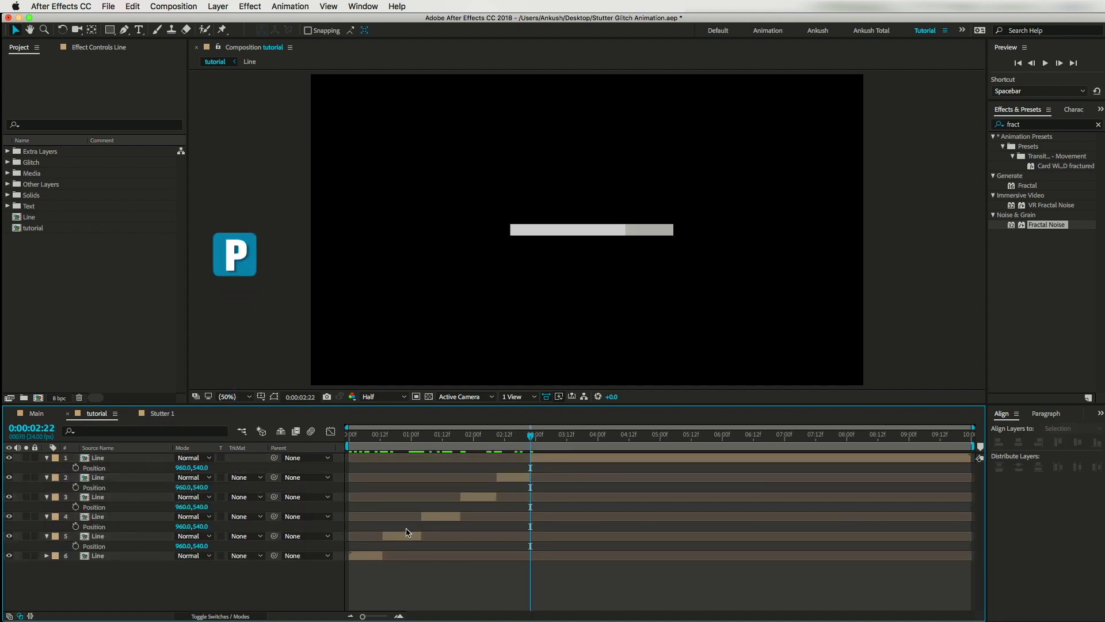
click(141, 535)
drag(585, 236, 755, 264)
click(104, 477)
click(470, 455)
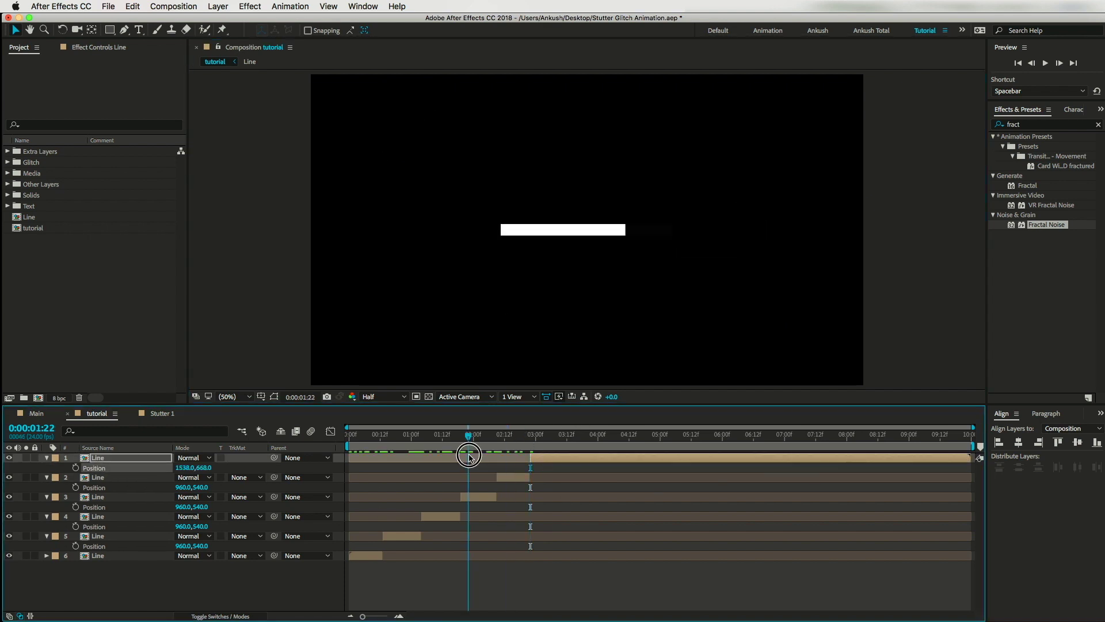
Step: Move Line layer 3 to about 420, 856, layer 4 to about 1640, 88 and layer 5 to about 1266, 952, and preview
click(111, 496)
drag(566, 236, 563, 241)
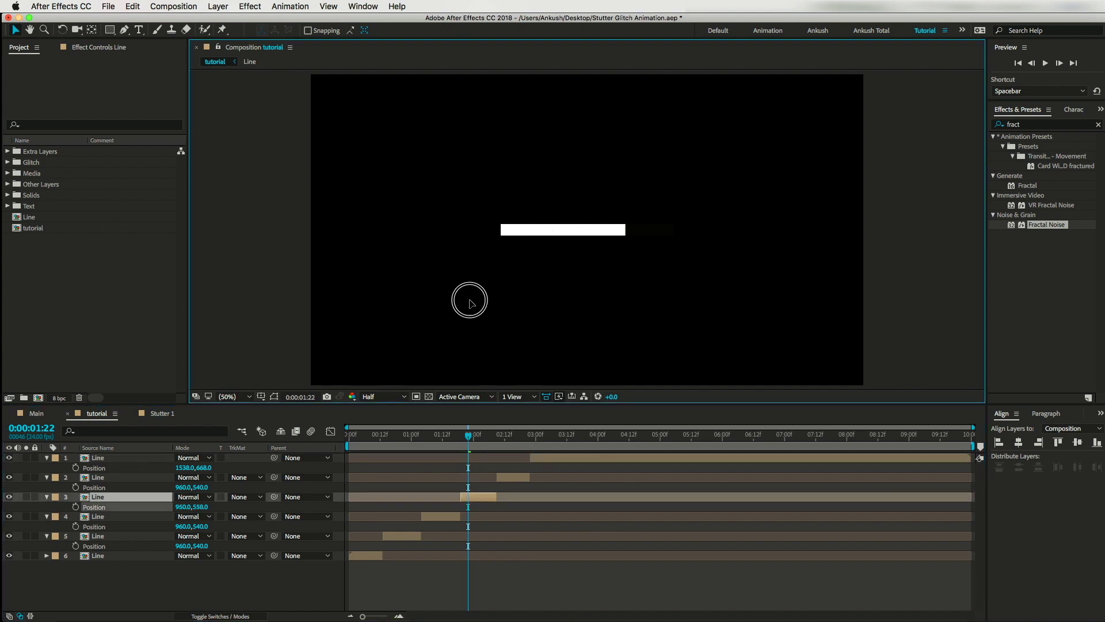
drag(470, 300, 409, 320)
drag(469, 435, 436, 524)
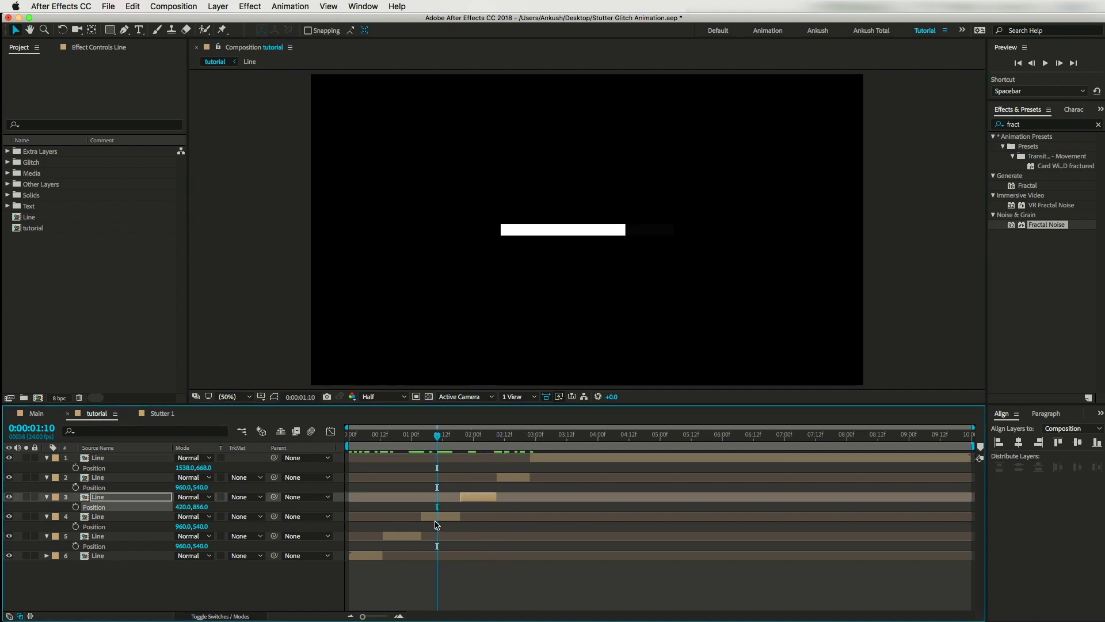
click(436, 524)
drag(584, 236, 780, 106)
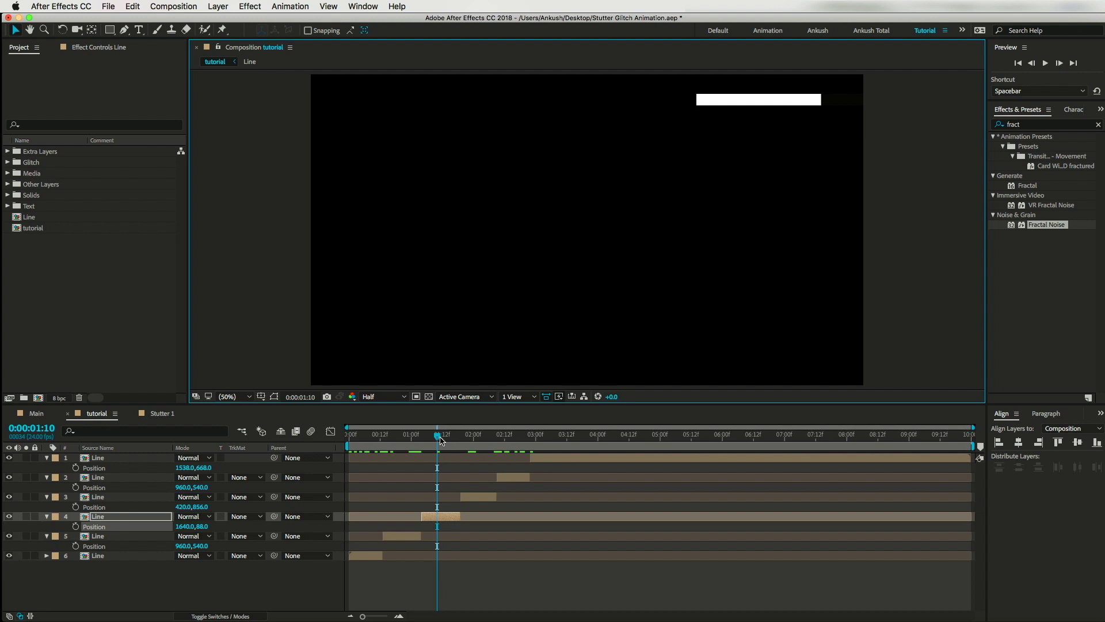
drag(441, 440, 396, 440)
drag(510, 239, 593, 349)
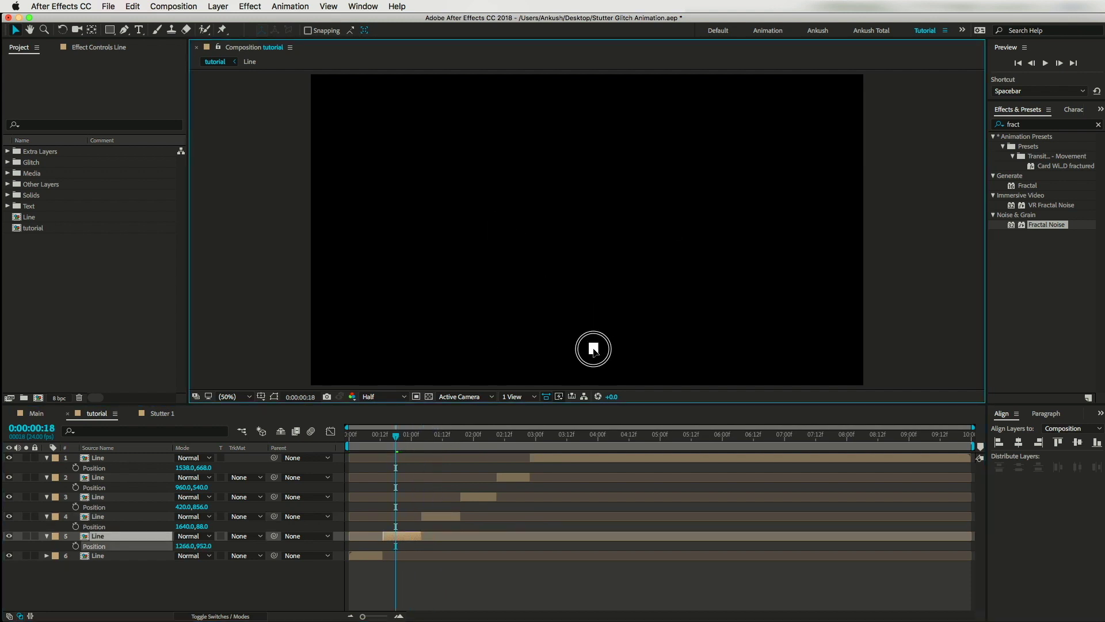
key(space)
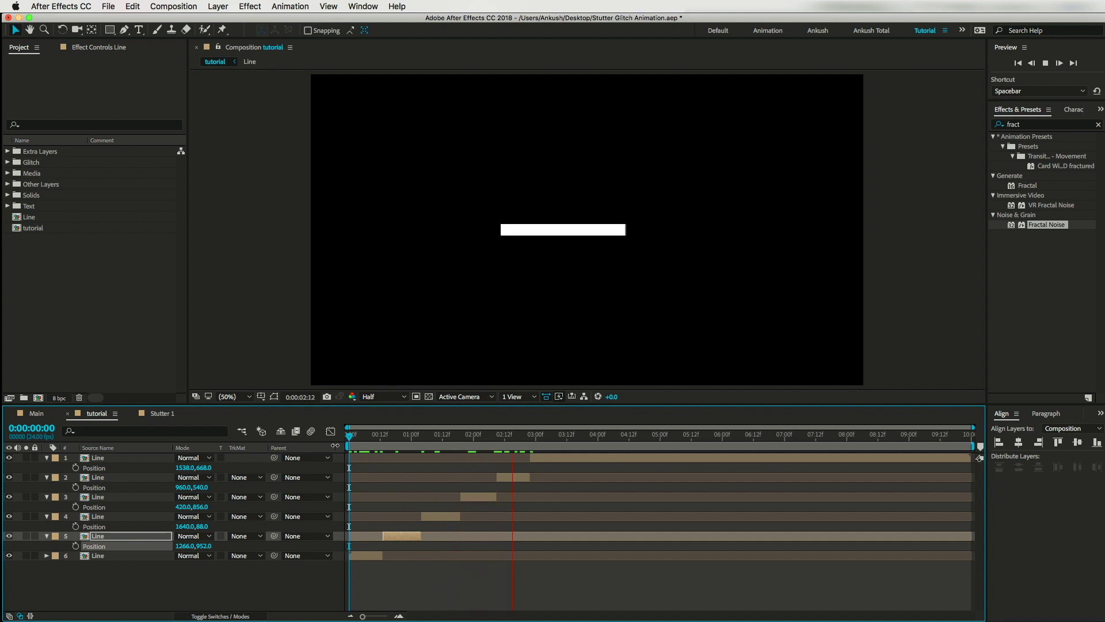
key(space)
Step: Delete Line layers 2 to 6 from the tutorial composition, keeping only layer 1
click(530, 436)
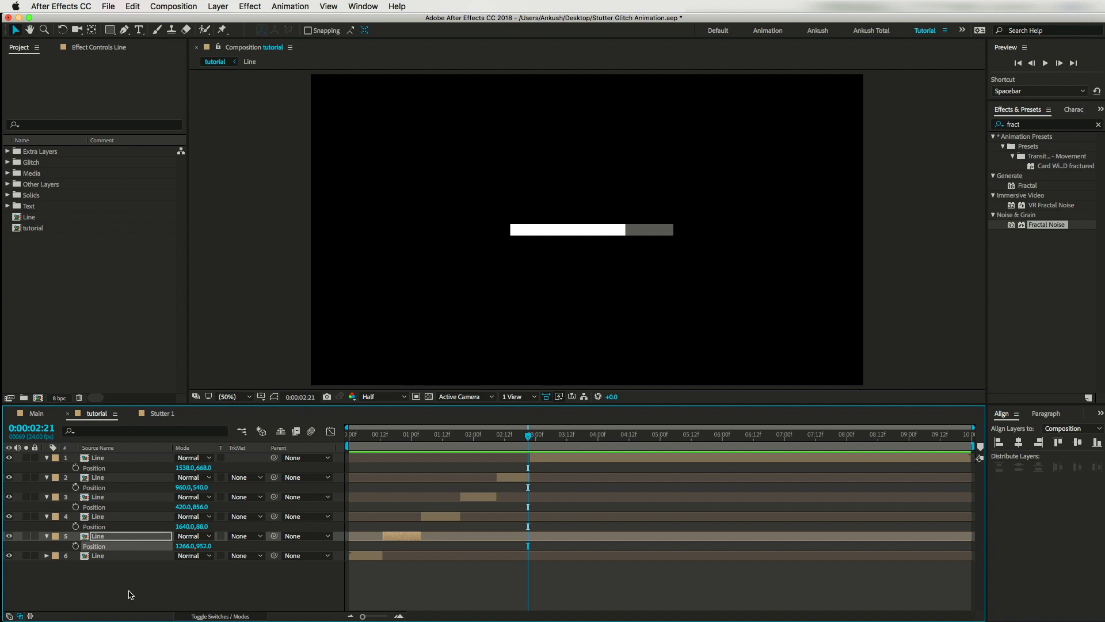
drag(83, 590, 105, 475)
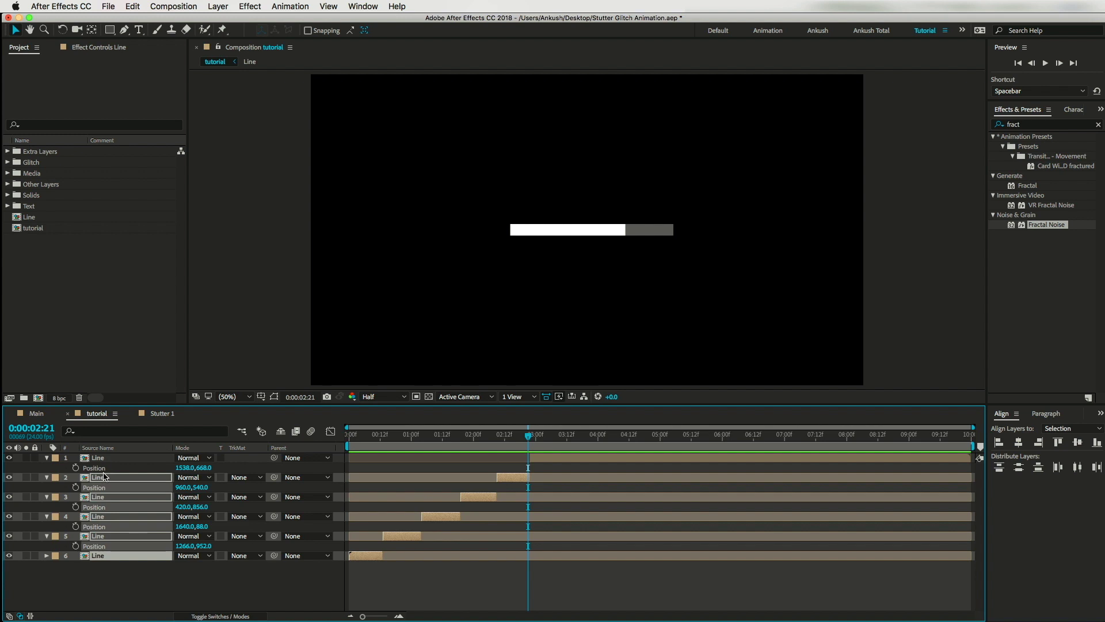
key(Delete)
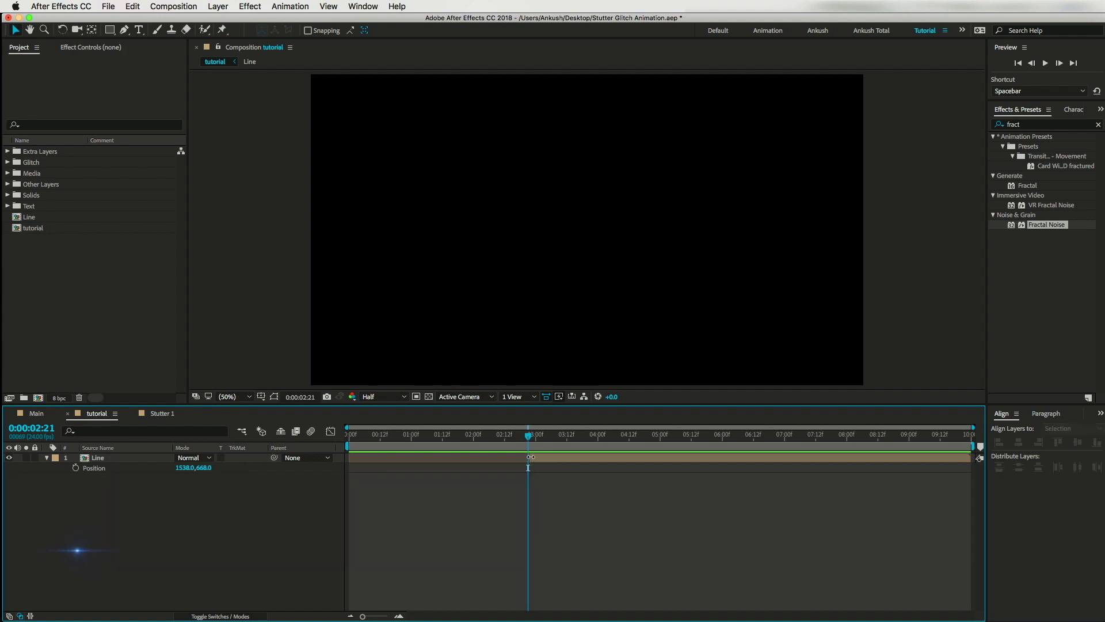
Step: Review the tutorial composition's settings, including its resolution, frame rate and duration
click(530, 457)
drag(521, 442, 483, 464)
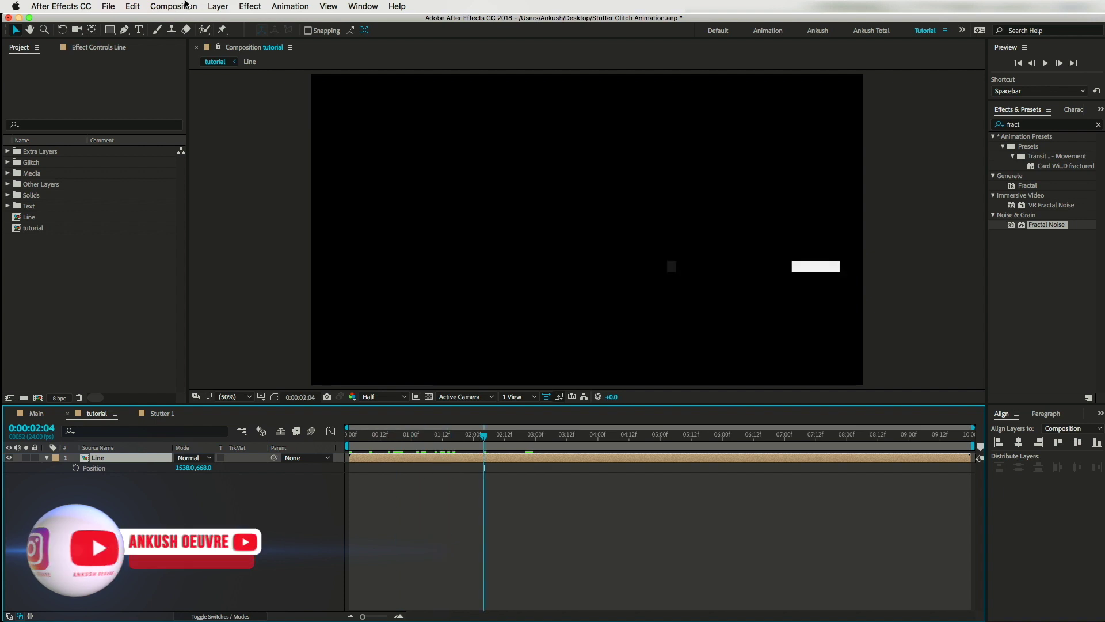
click(186, 5)
click(206, 38)
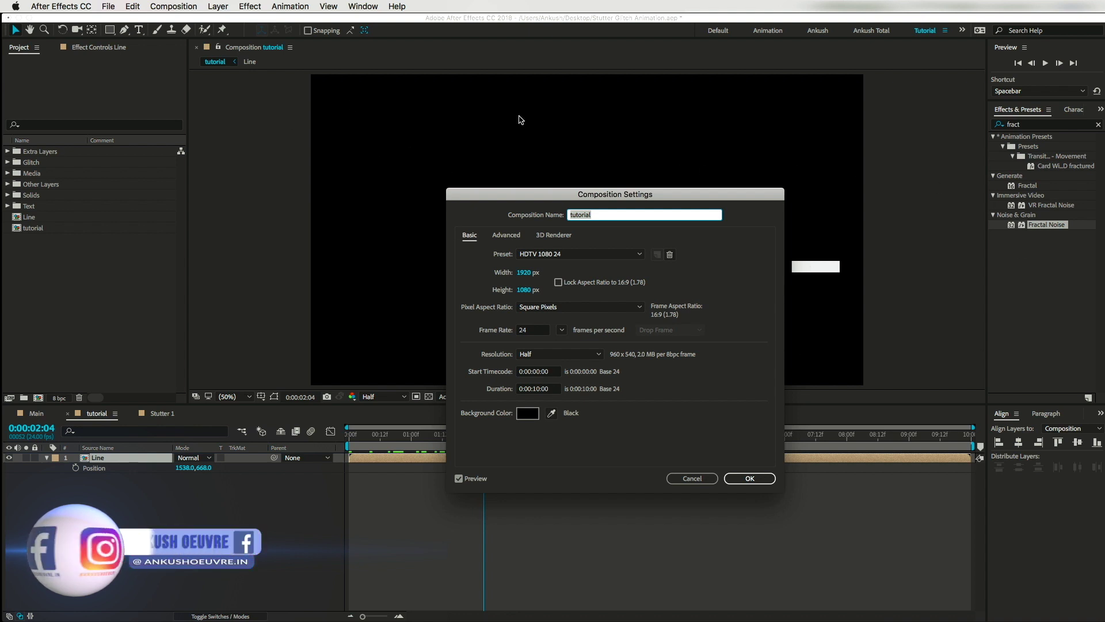
key(Return)
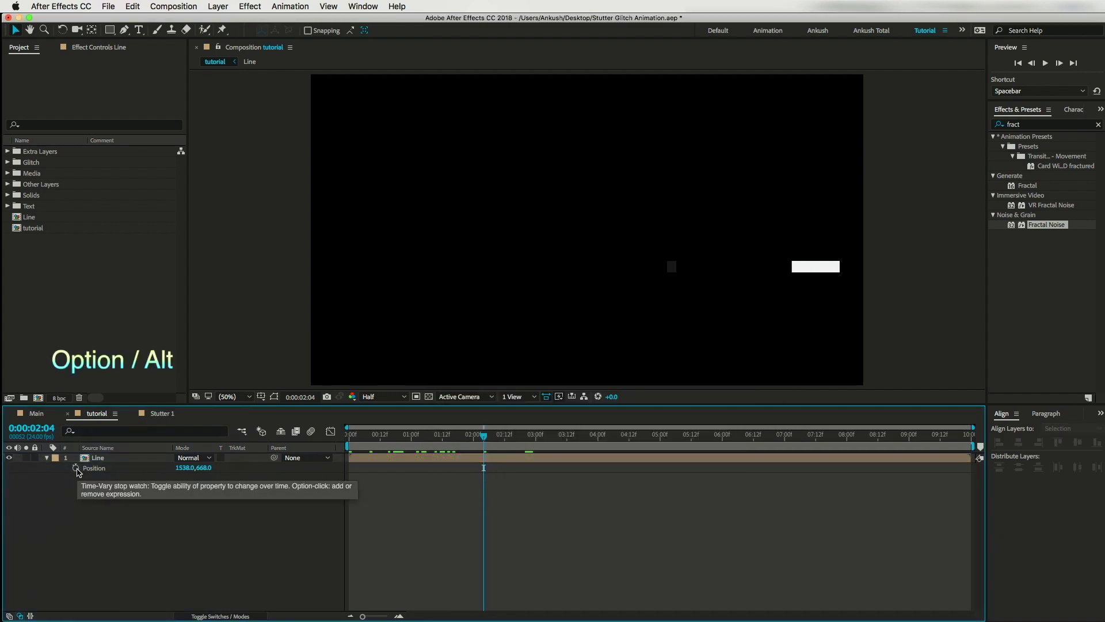
Step: Add the expression f = 3; a = 1200; wiggle(f,a); to the Line layer's Position and preview from the start
alt+click(77, 468)
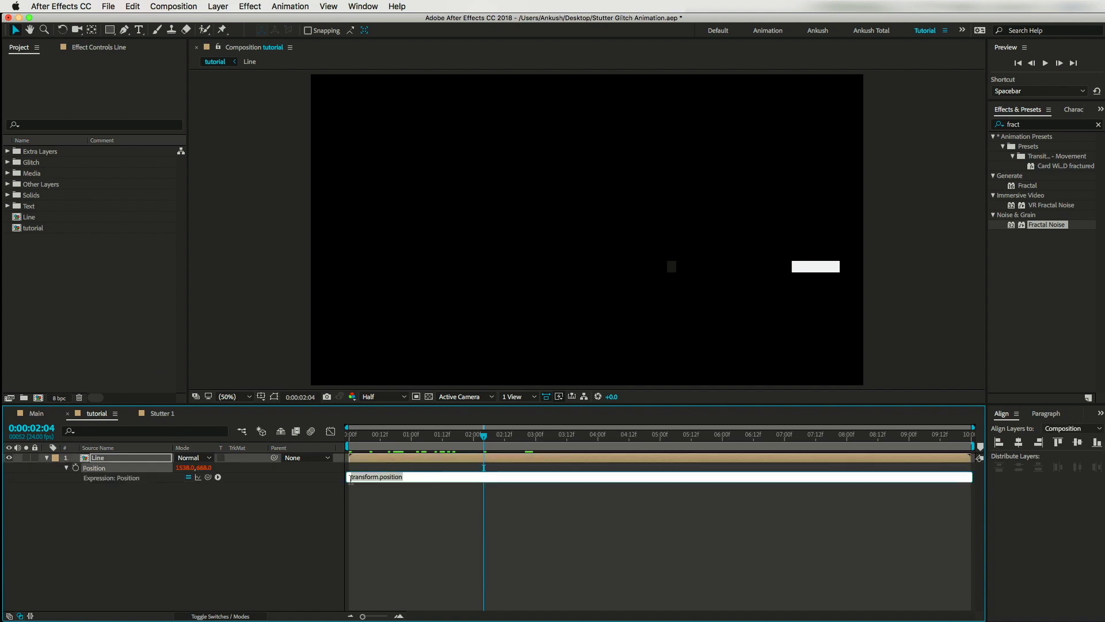
text(f )
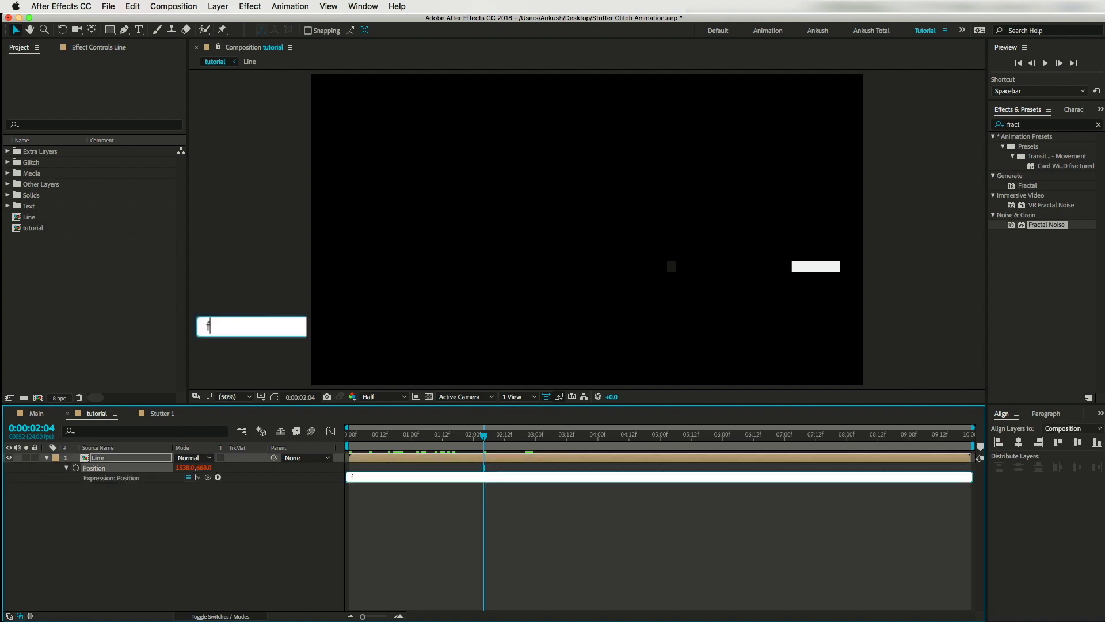
text(= 3;)
key(Return)
text(a = 1200;)
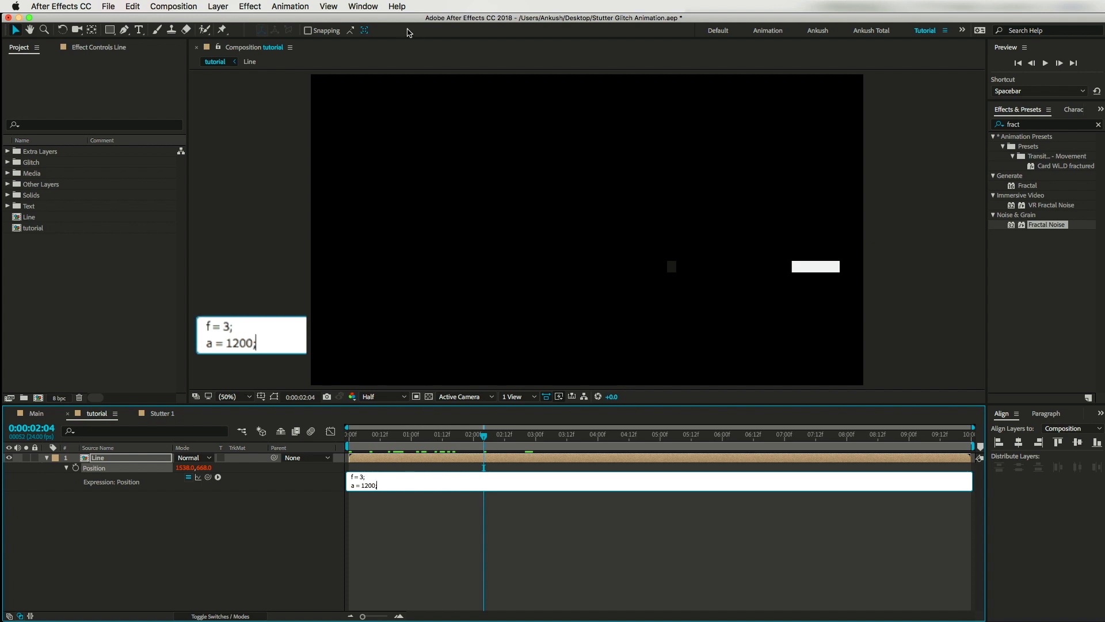
text(;)
key(Return)
text(wiggle(f,a))
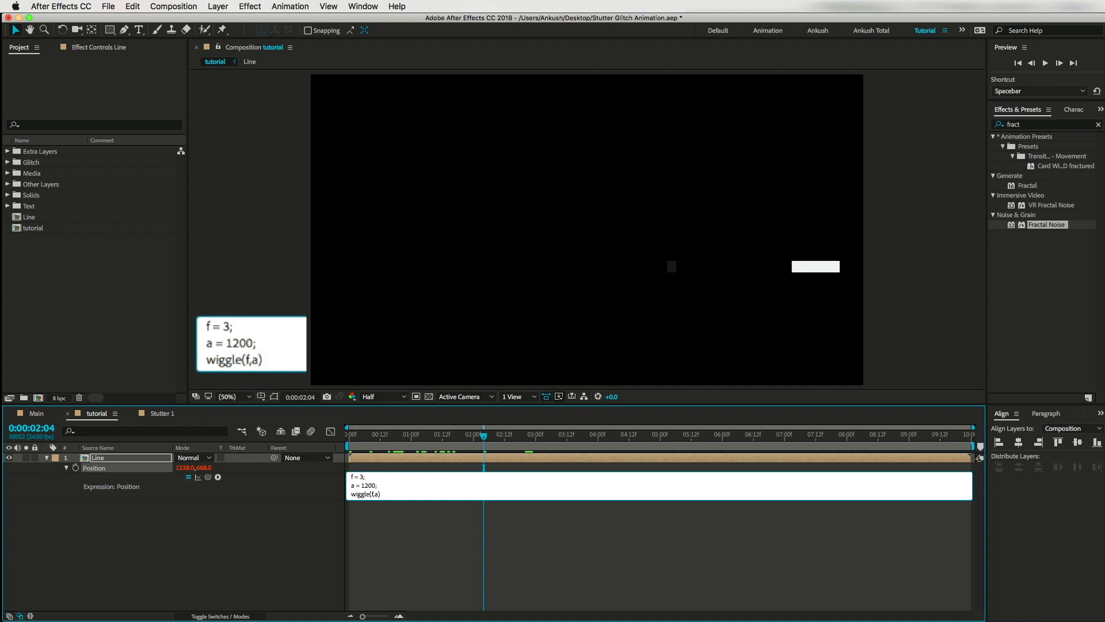
key(KP_Enter)
click(285, 463)
key(Home)
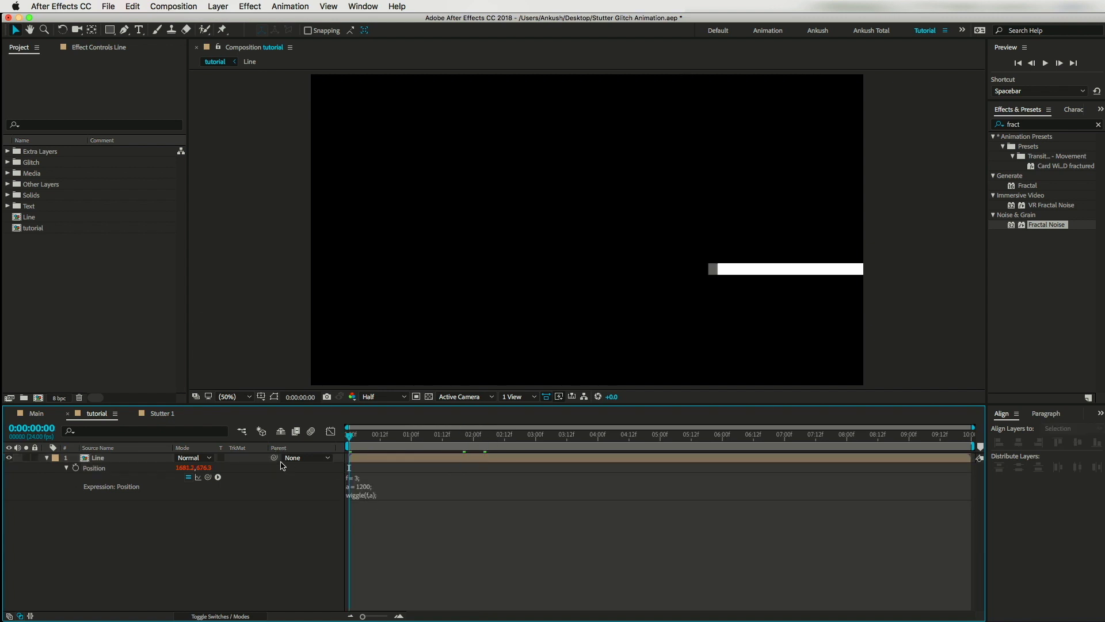
key(space)
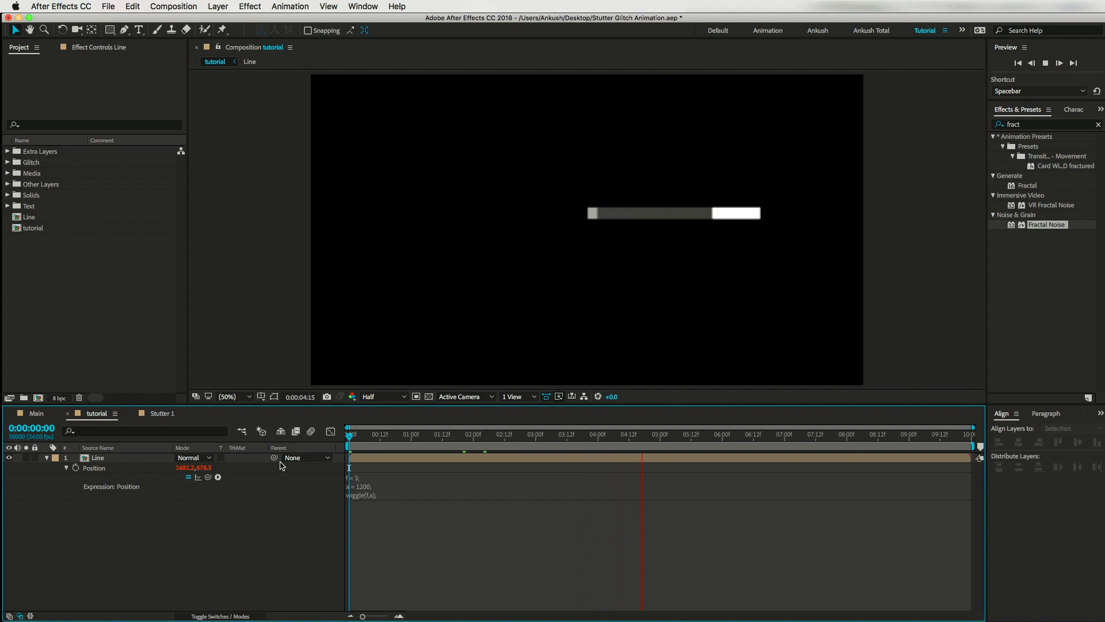
key(space)
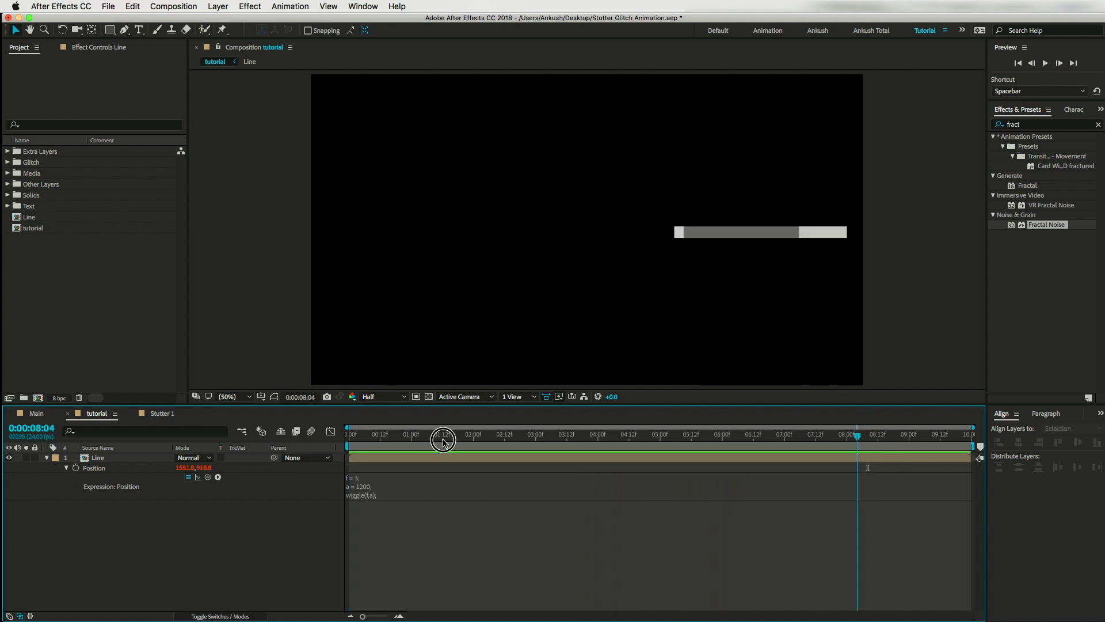
key(Home)
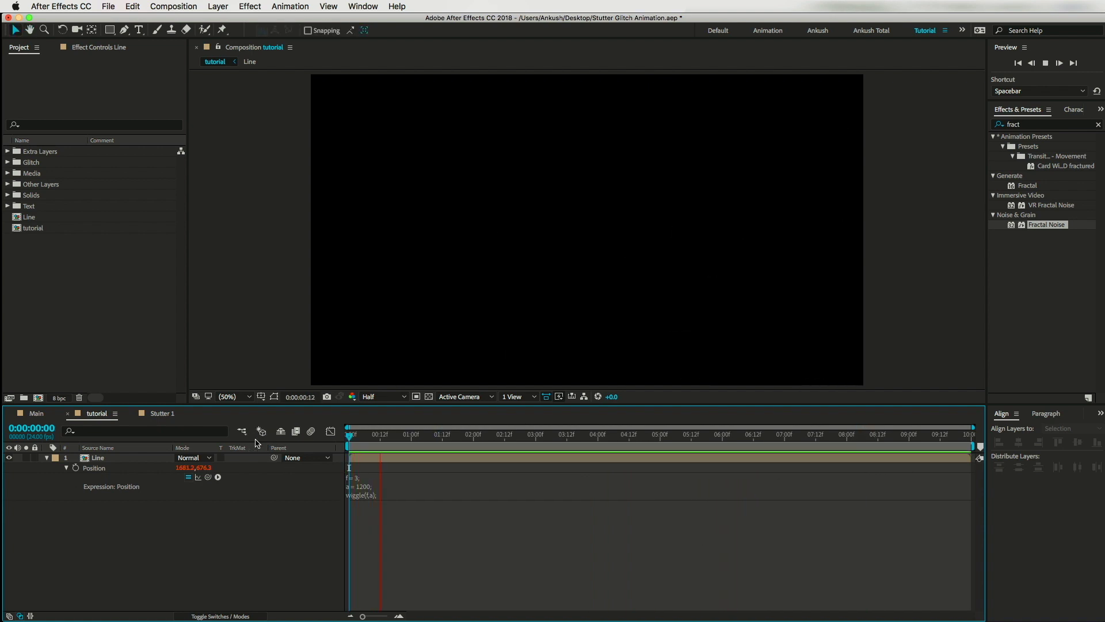
Step: Insert posterizeTime(f); before the wiggle line in the Position expression and preview the motion
triple_click(359, 495)
key(super+c)
key(BackSpace)
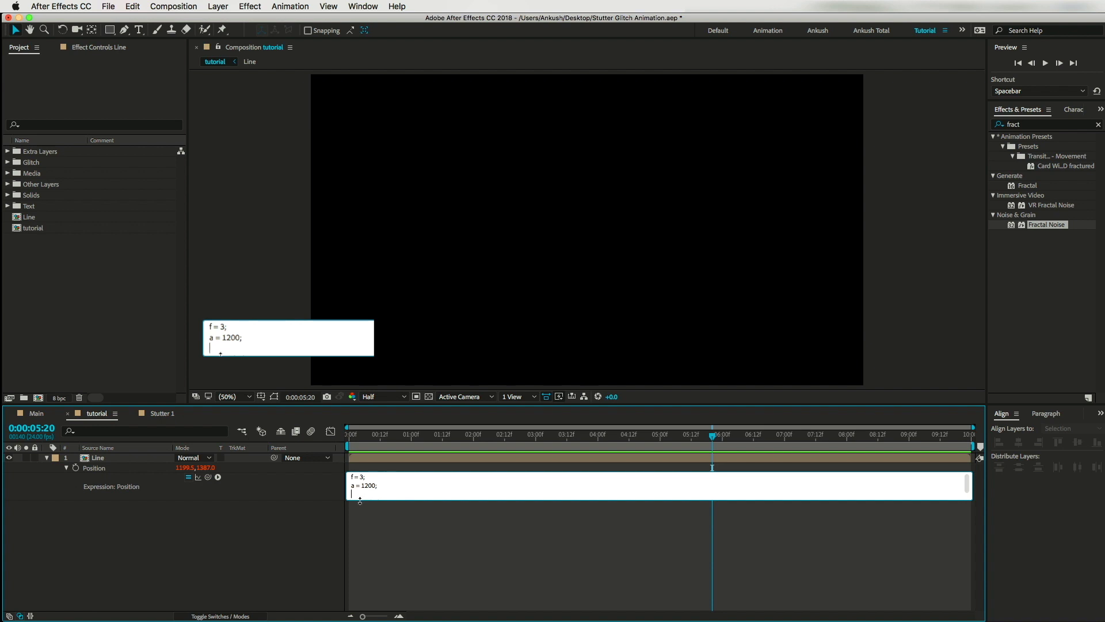
key(super+v)
click(351, 494)
key(Return)
key(Up)
text(posterizeTime)
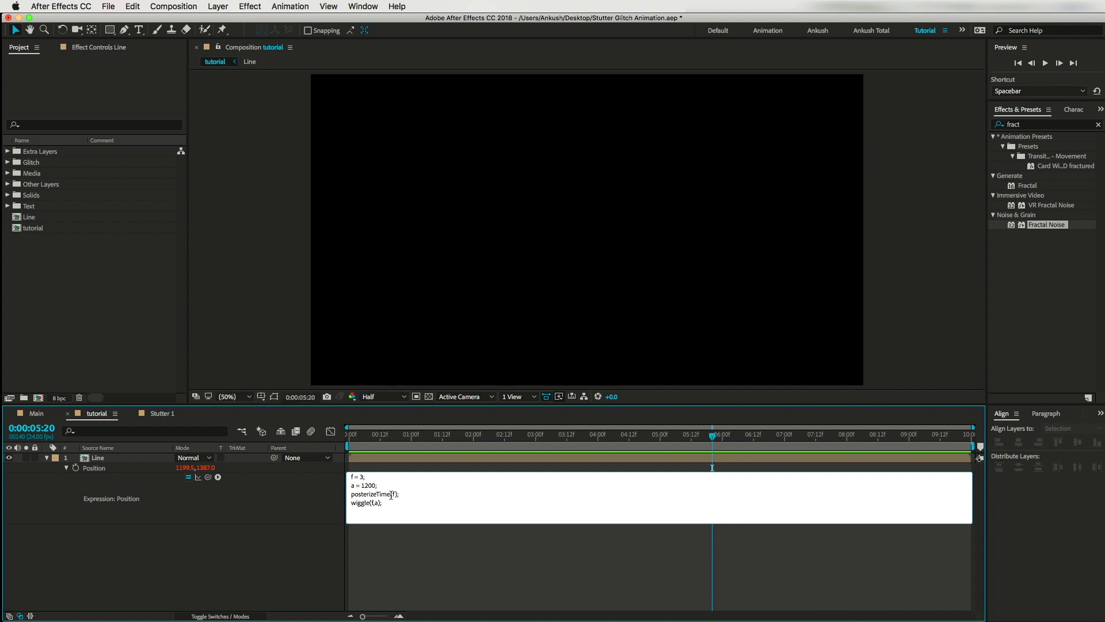
click(716, 437)
key(space)
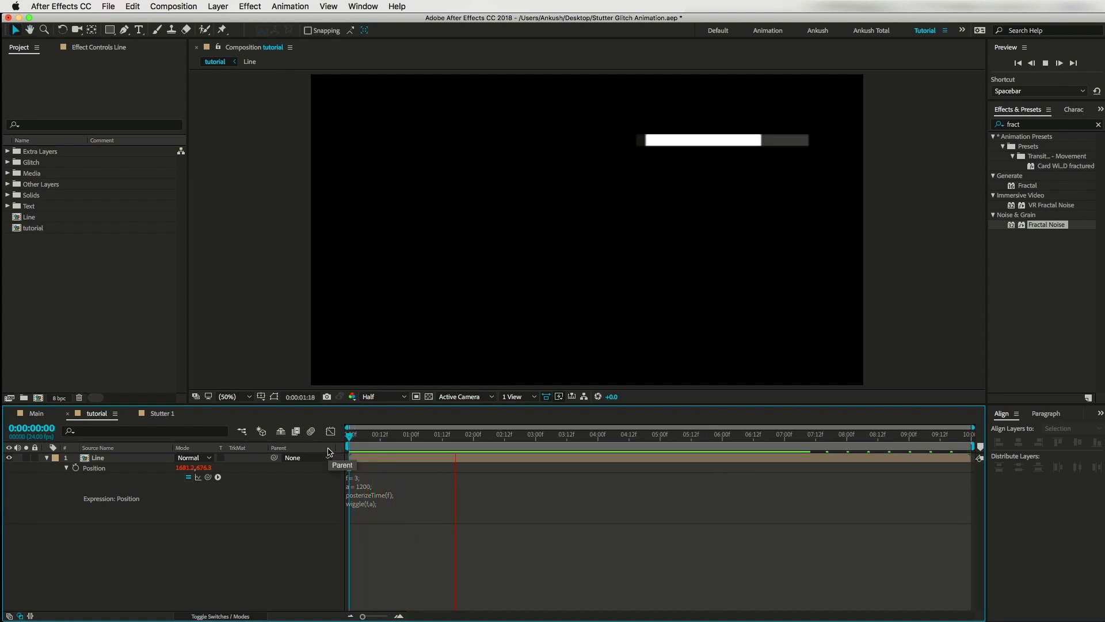
key(space)
Step: Set f to 1 in the Line layer's Position expression and preview it
click(358, 481)
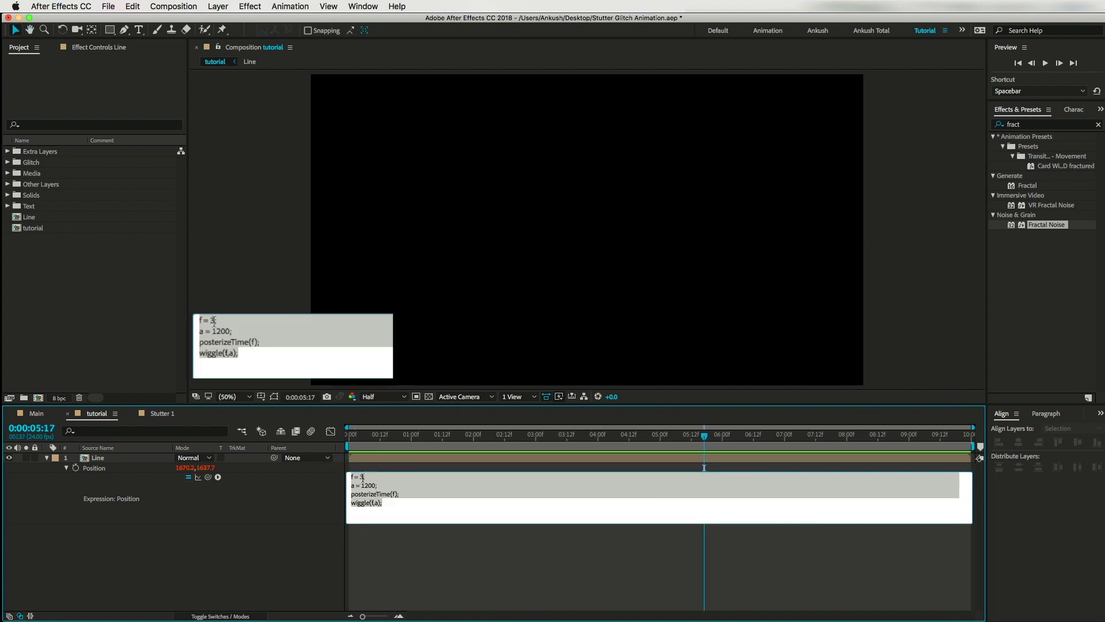
key(BackSpace)
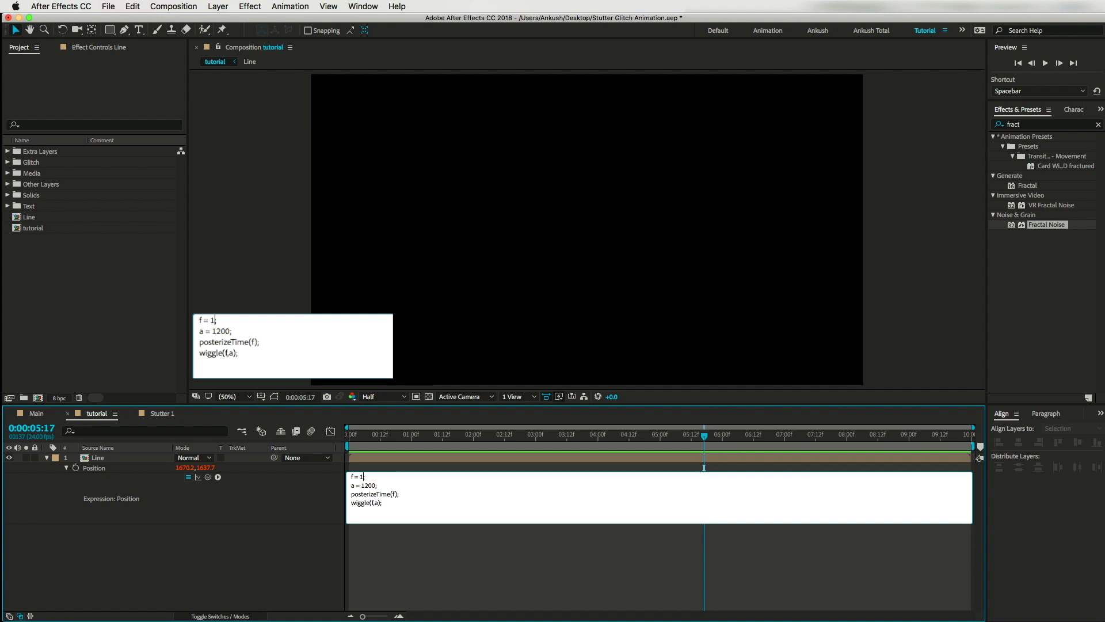
click(359, 539)
key(space)
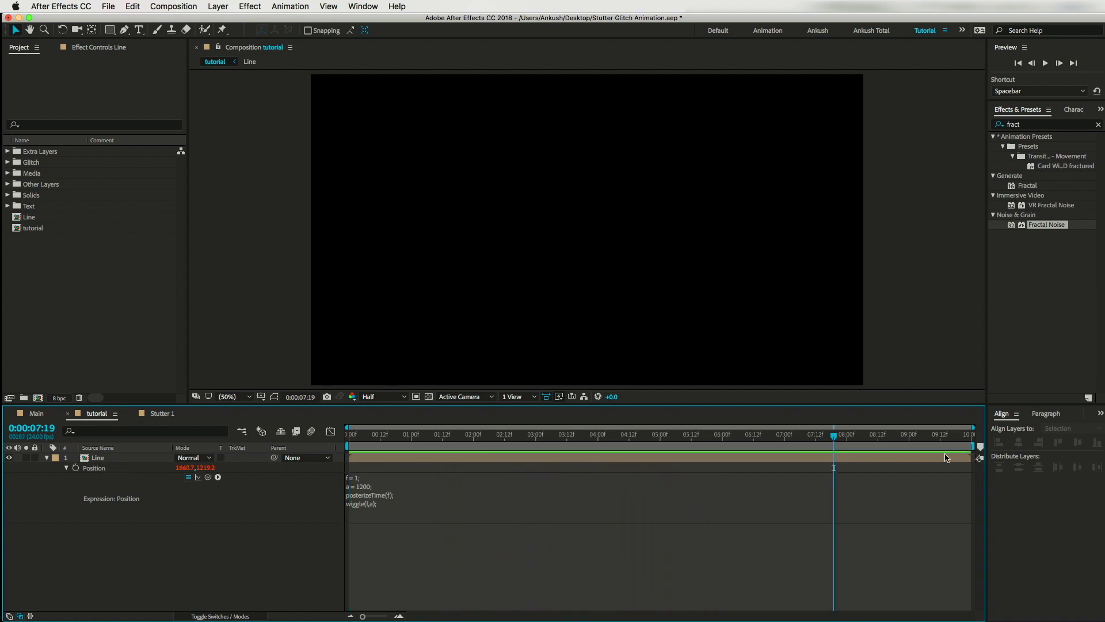
Step: Set f to 15 in the Line layer's Position expression and preview it
click(360, 478)
click(365, 477)
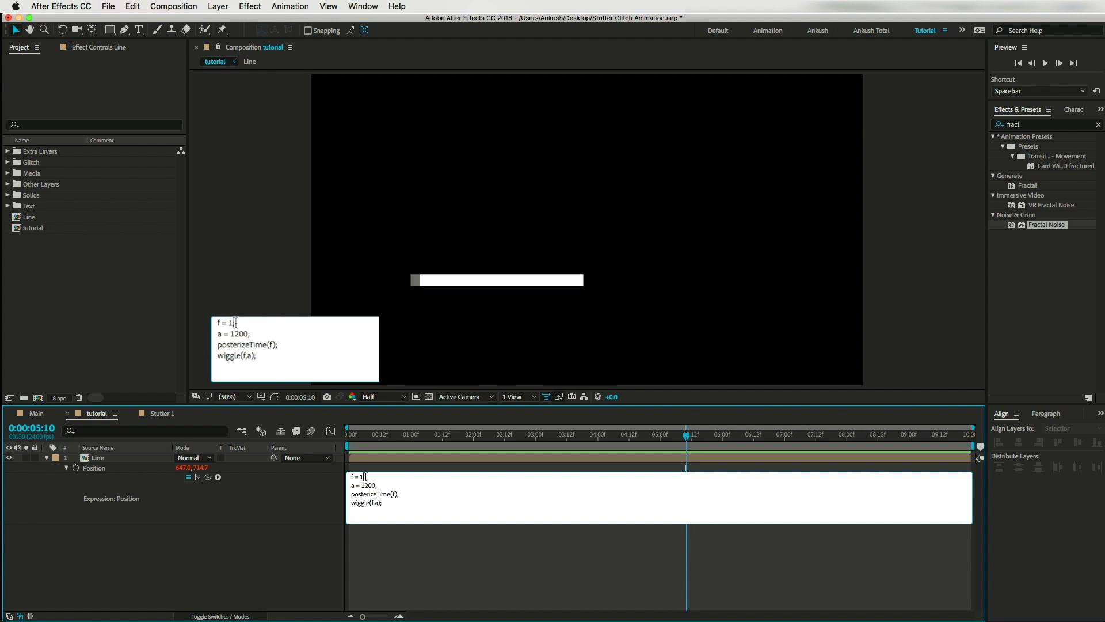
key(BackSpace)
click(234, 457)
key(space)
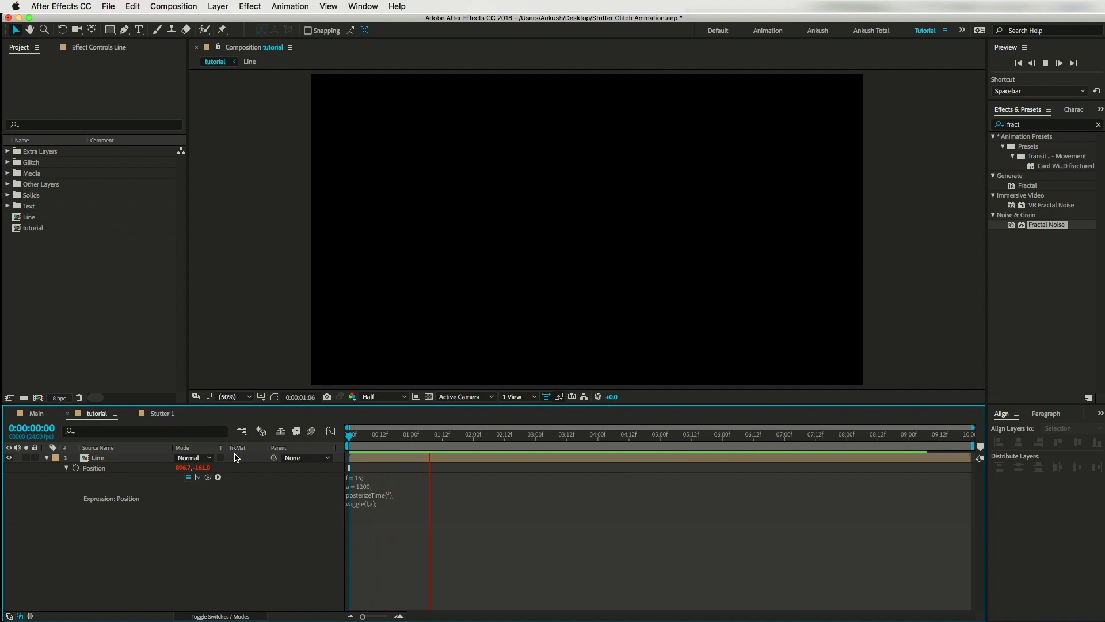
click(362, 485)
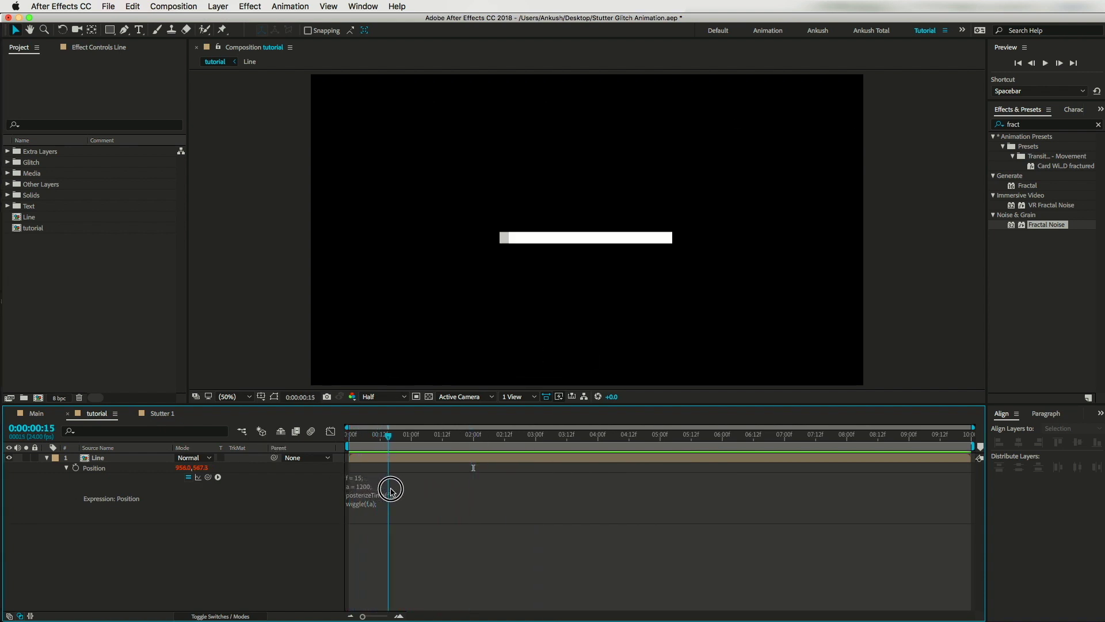
Step: Copy the full Position expression into a new expression on the Line layer's Scale
click(401, 510)
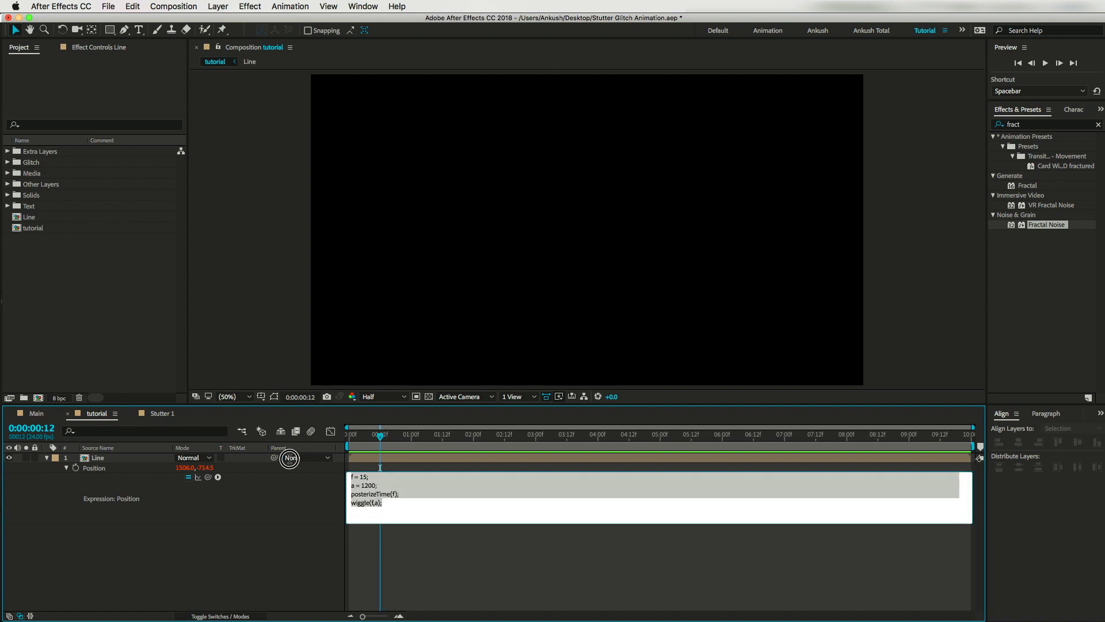
right_click(366, 485)
click(382, 493)
click(94, 461)
key(s)
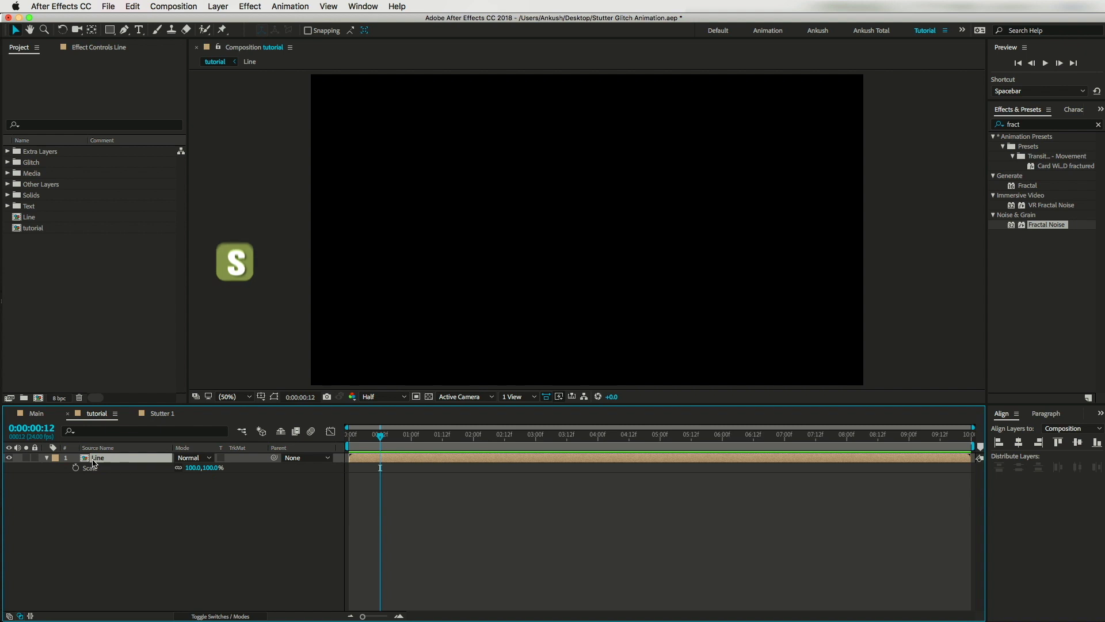
alt+click(75, 467)
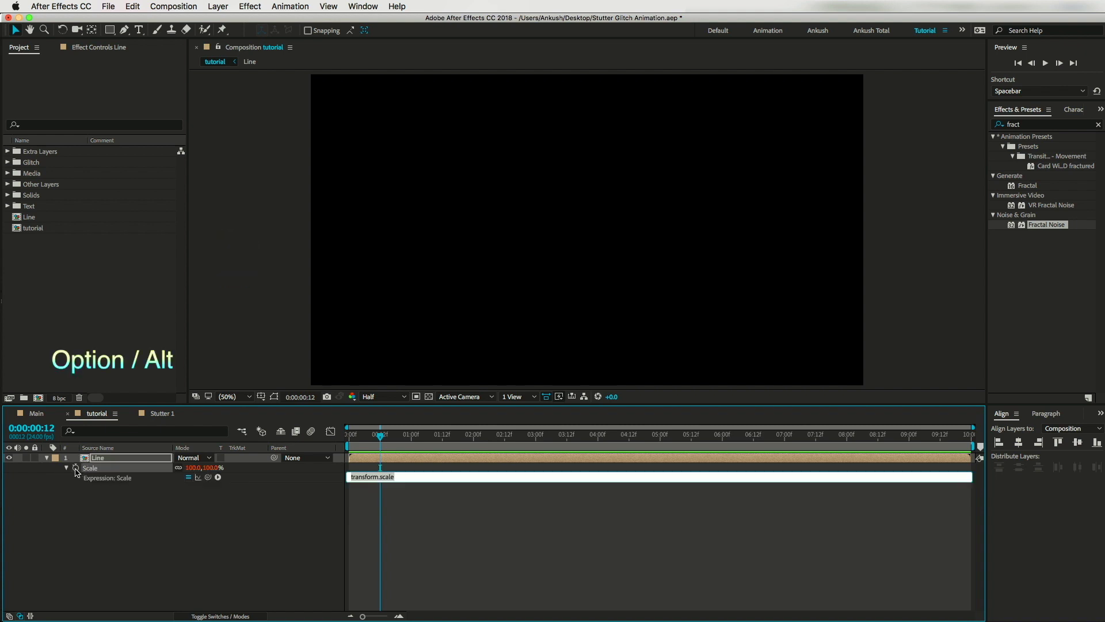
click(366, 479)
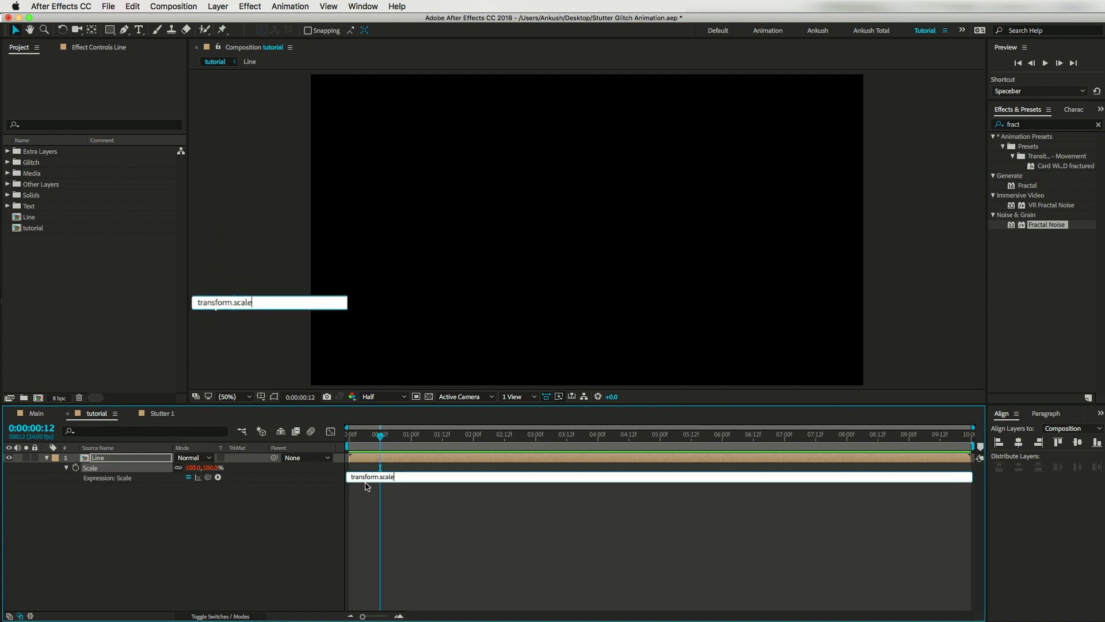
drag(365, 482, 364, 539)
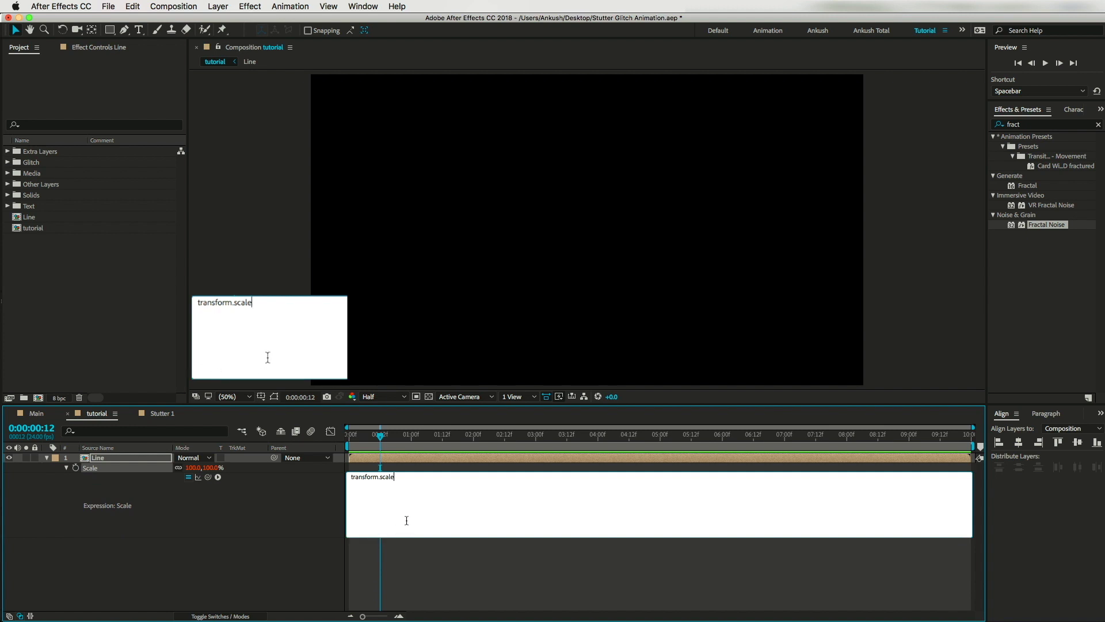
key(super+a)
key(super+v)
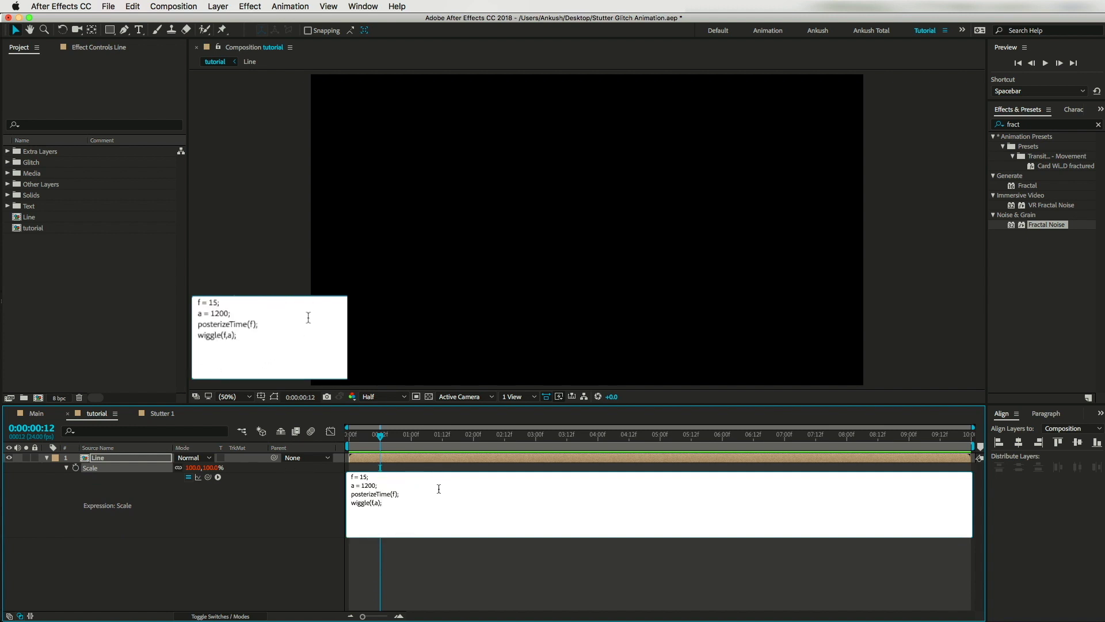
Step: Set f to 1 and a to 80 in the Scale expression and preview the animation
click(367, 477)
key(BackSpace)
double_click(364, 486)
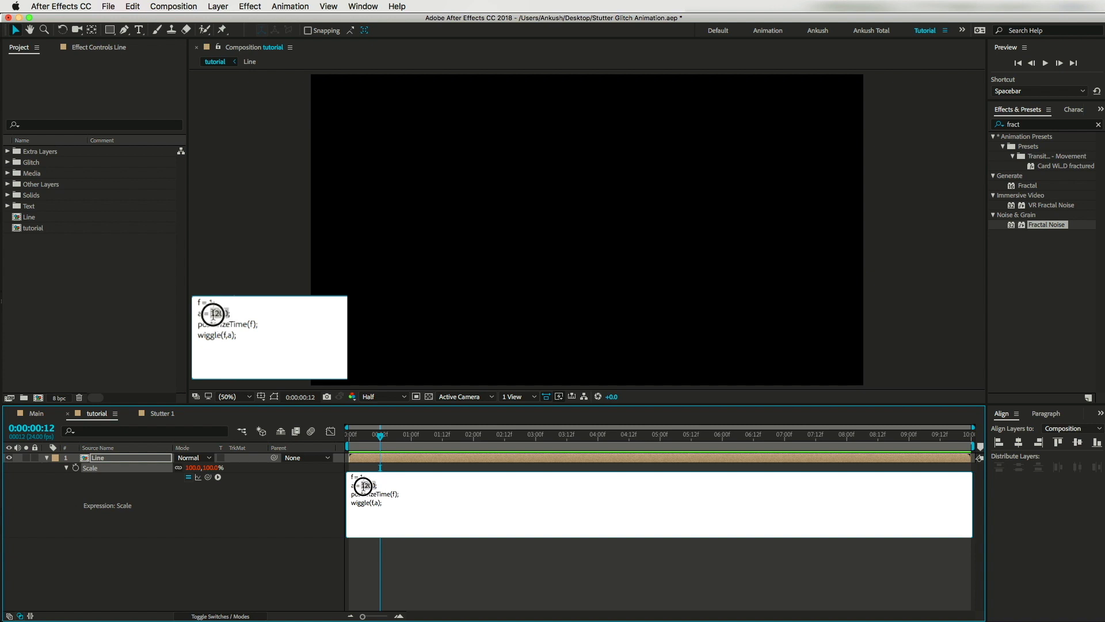
text(80)
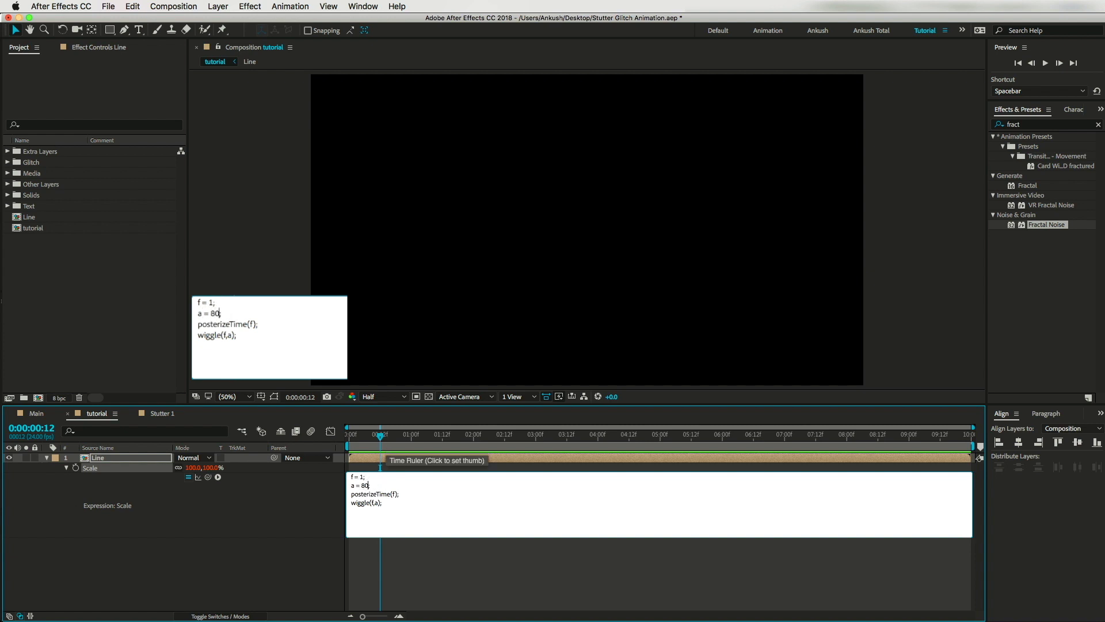
click(379, 439)
key(space)
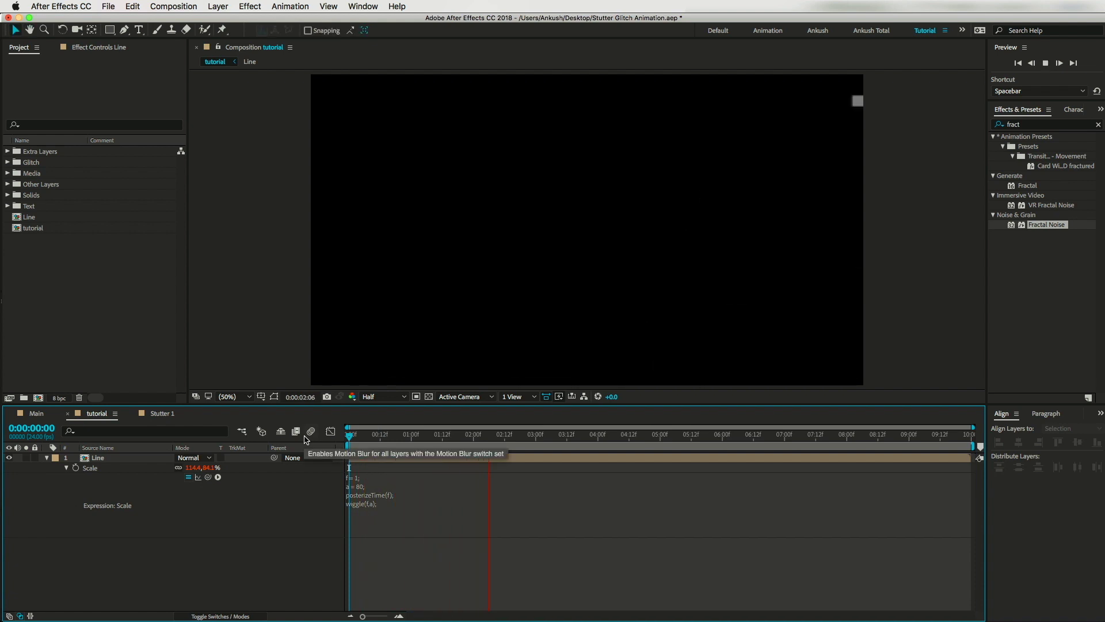
key(space)
Step: Set f to 2 in the Line layer's Position expression, then reveal Scale alongside it and preview
click(99, 458)
key(p)
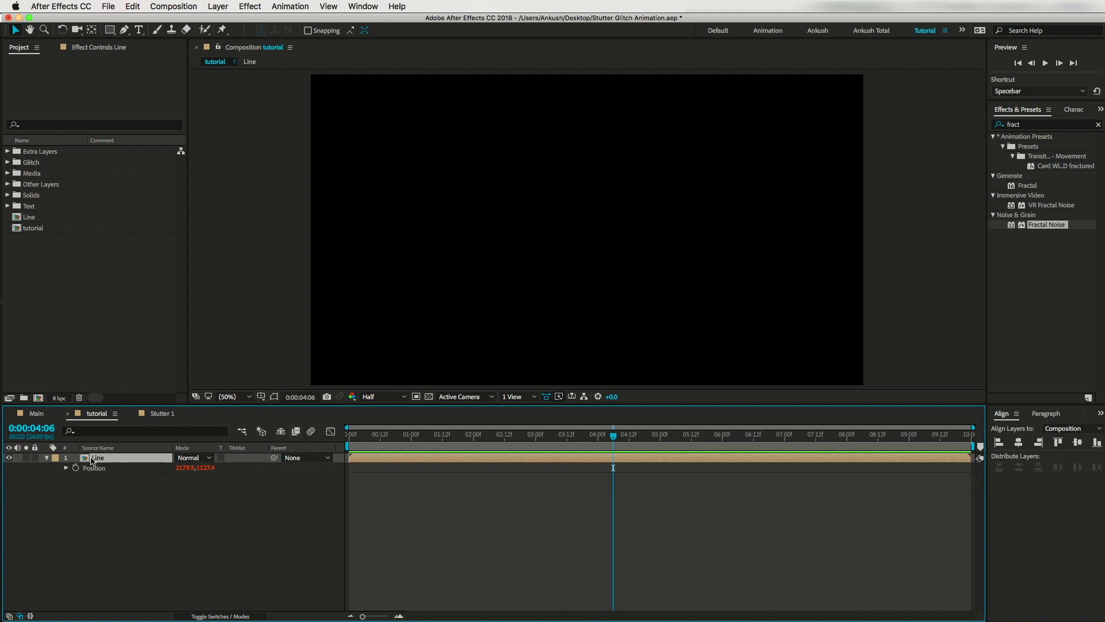
key(super+v)
click(367, 477)
click(367, 476)
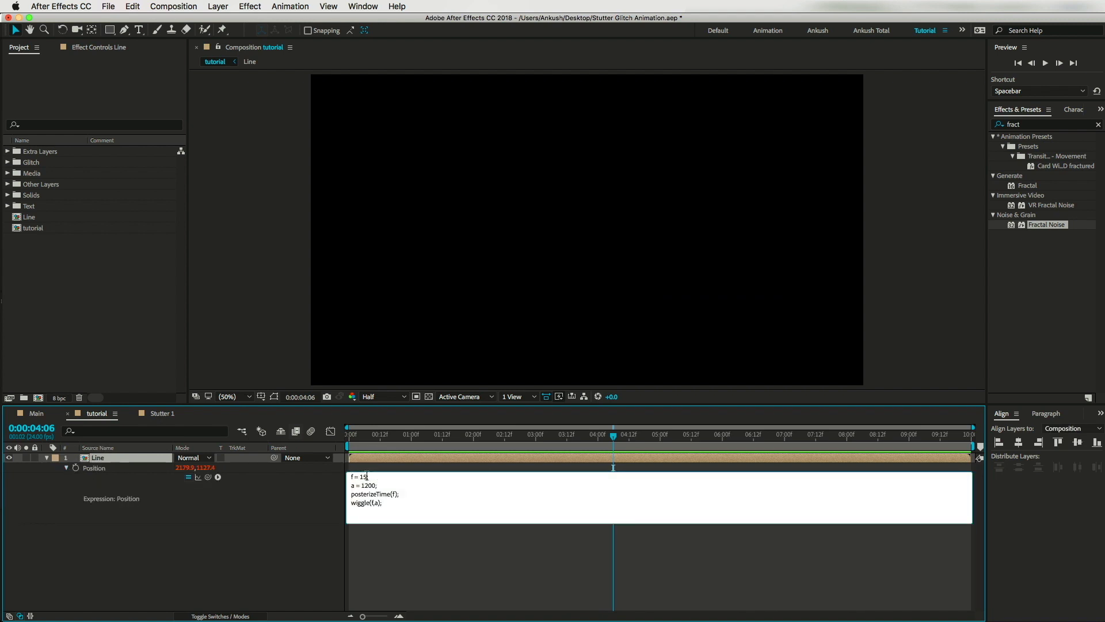
click(73, 560)
click(99, 458)
key(shift+s)
click(67, 529)
key(space)
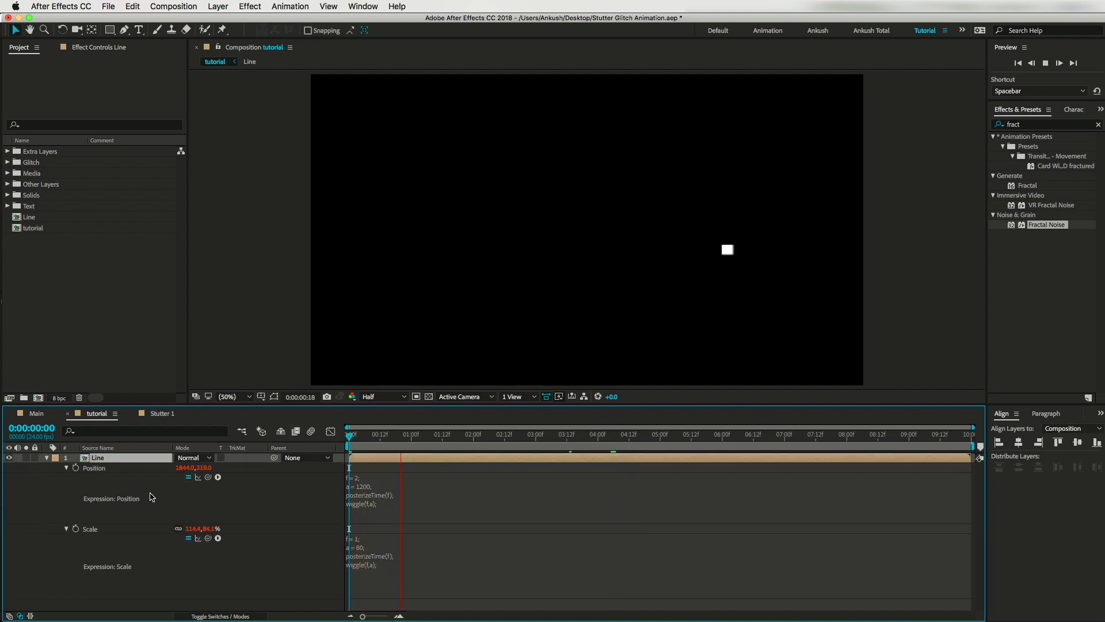
key(space)
Step: Set f to 3 in the Position expression and preview the combined position and scale jumps
click(364, 489)
double_click(358, 478)
text(3)
click(525, 550)
click(525, 456)
key(space)
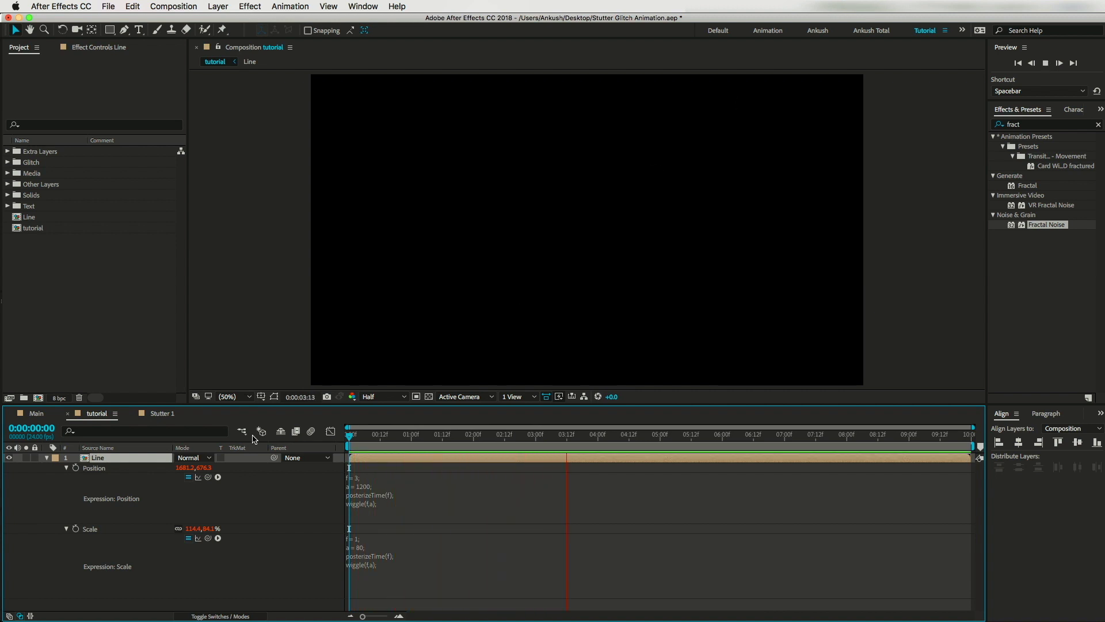
key(space)
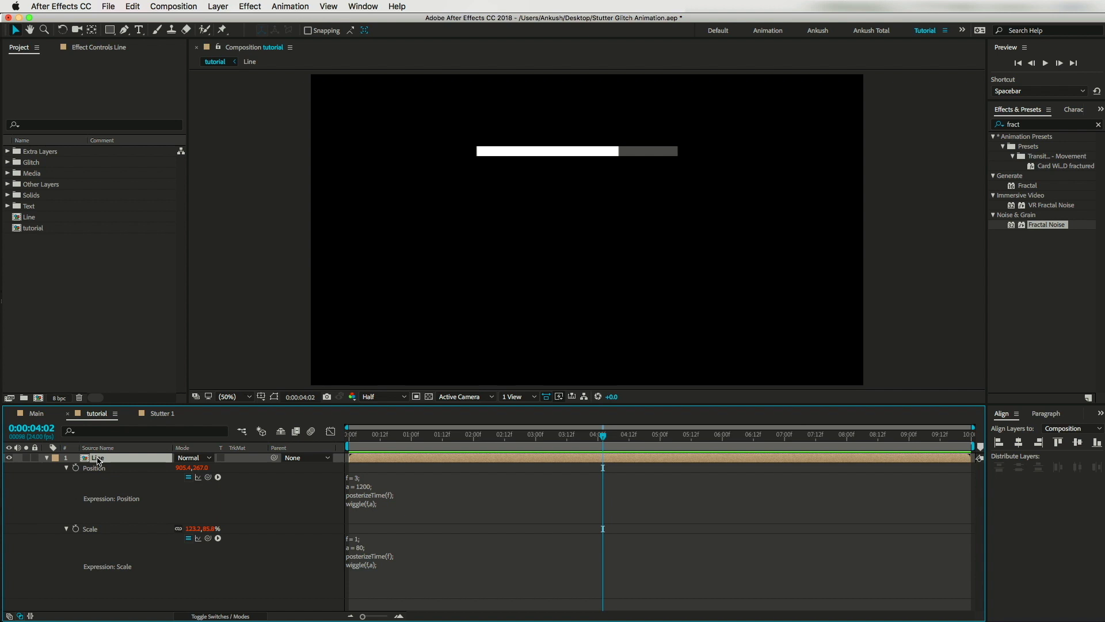
Step: Add an expression to the Line layer's Opacity and paste the posterized wiggle code into it
key(t)
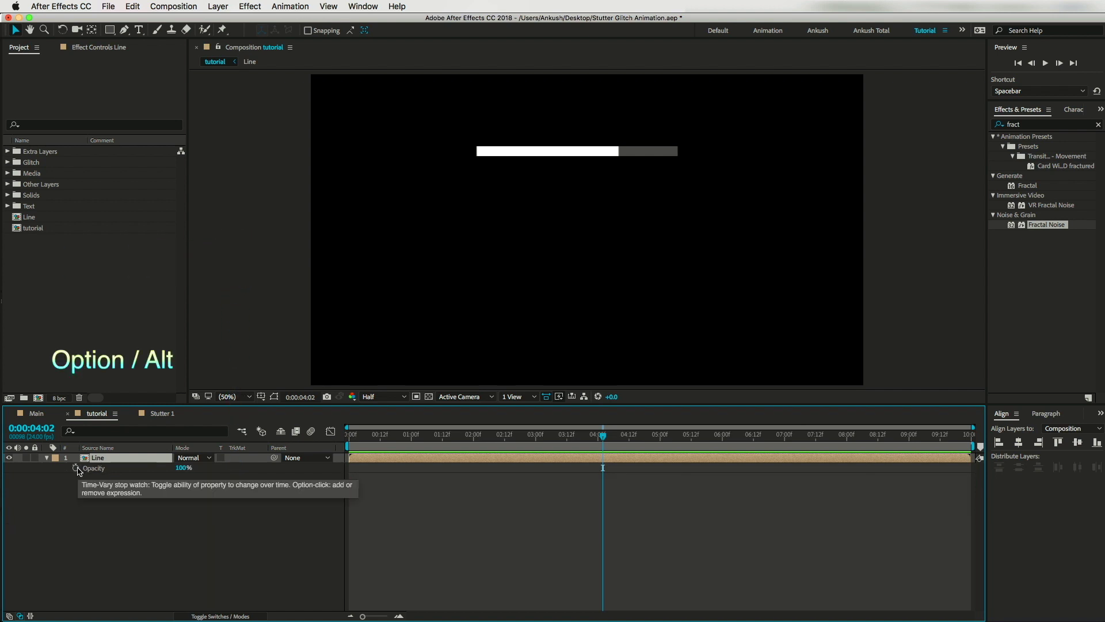
alt+click(76, 467)
key(super+v)
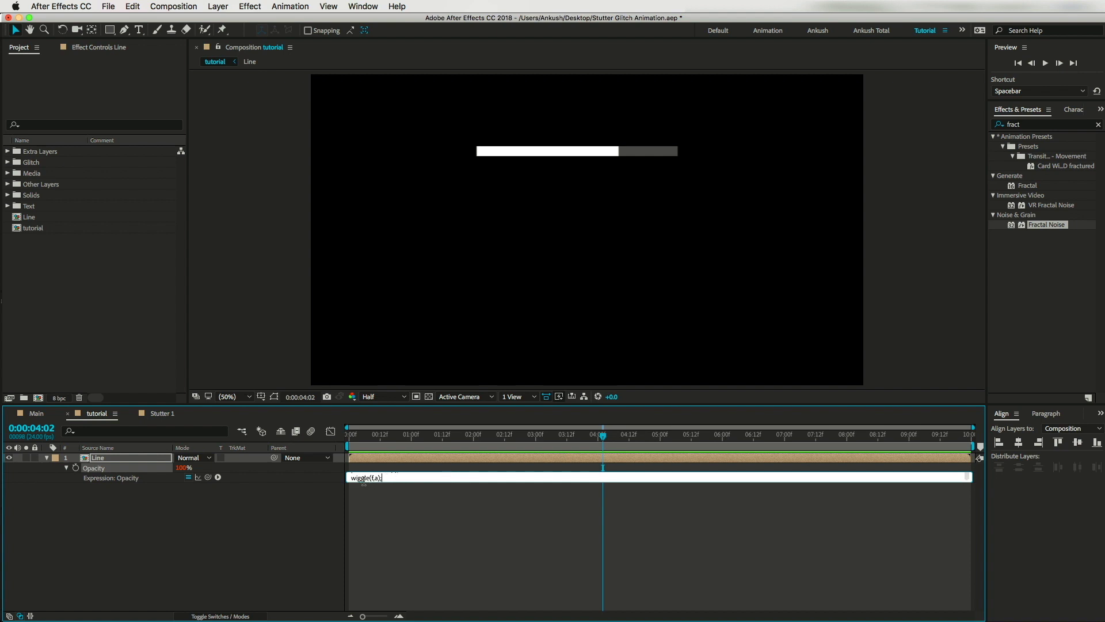
key(super+v)
Step: Set f to 1 and a to 200 in the Opacity expression and preview the animation from the start
text(15)
key(BackSpace)
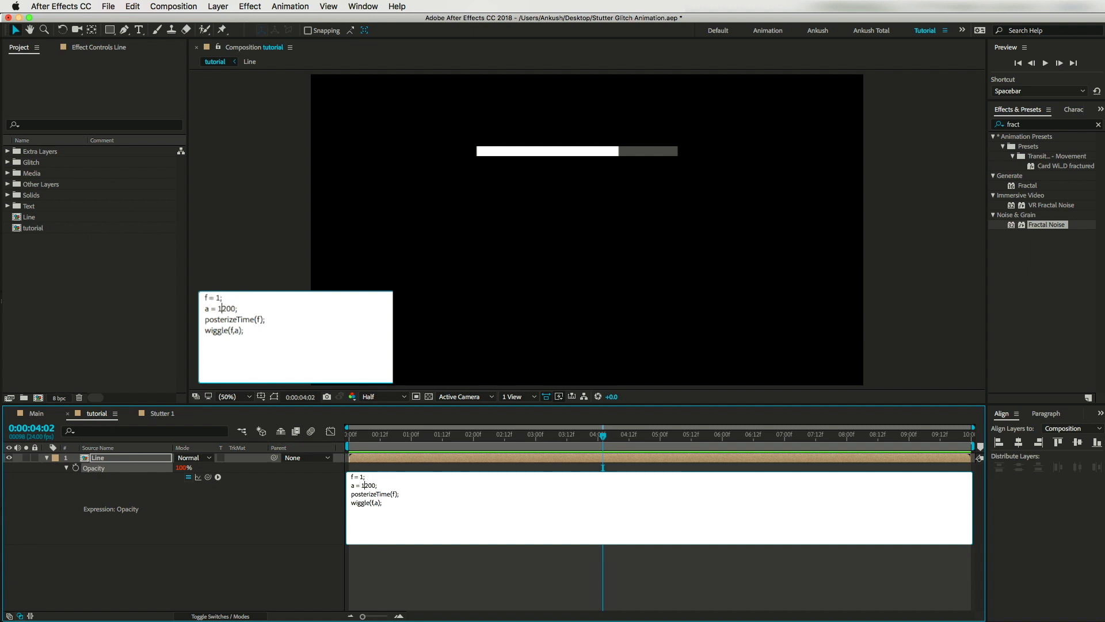
key(BackSpace)
key(BackSpace)
click(382, 555)
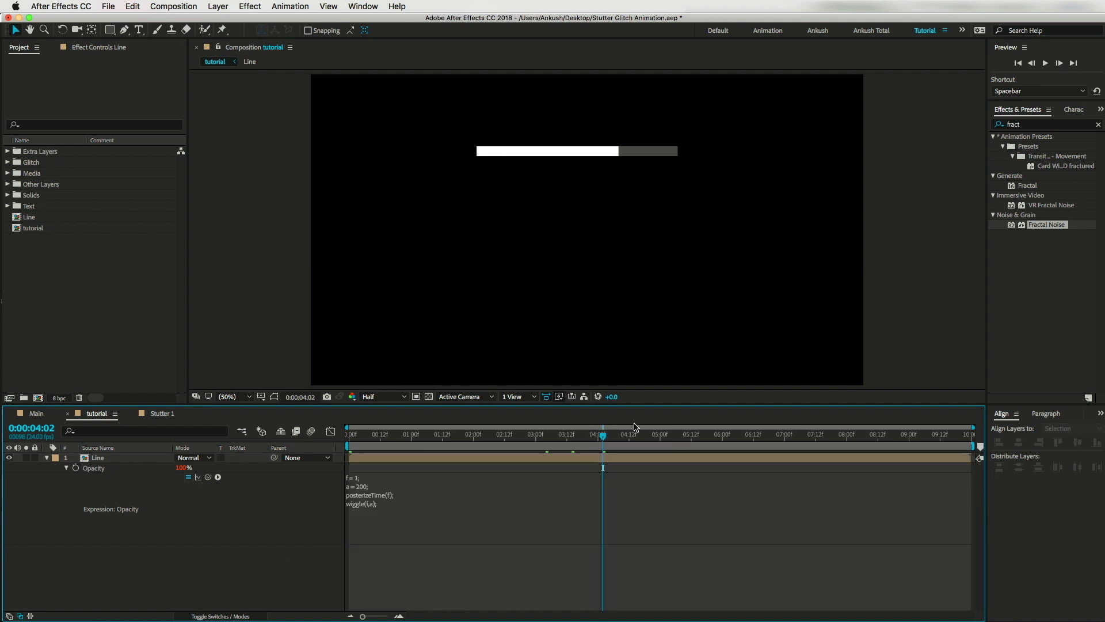
key(Home)
key(space)
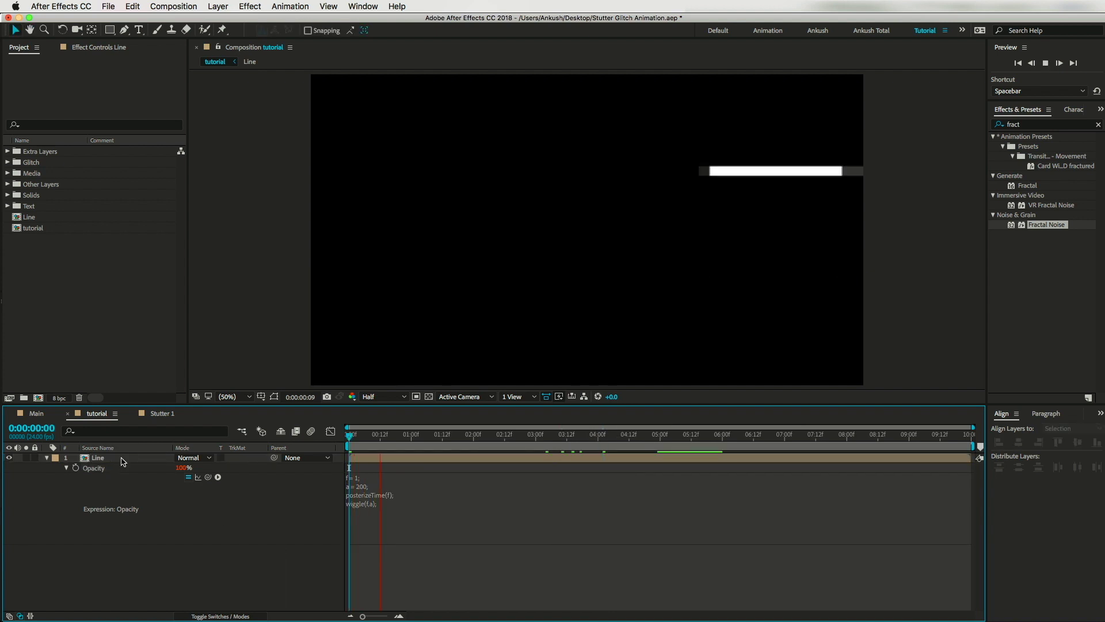
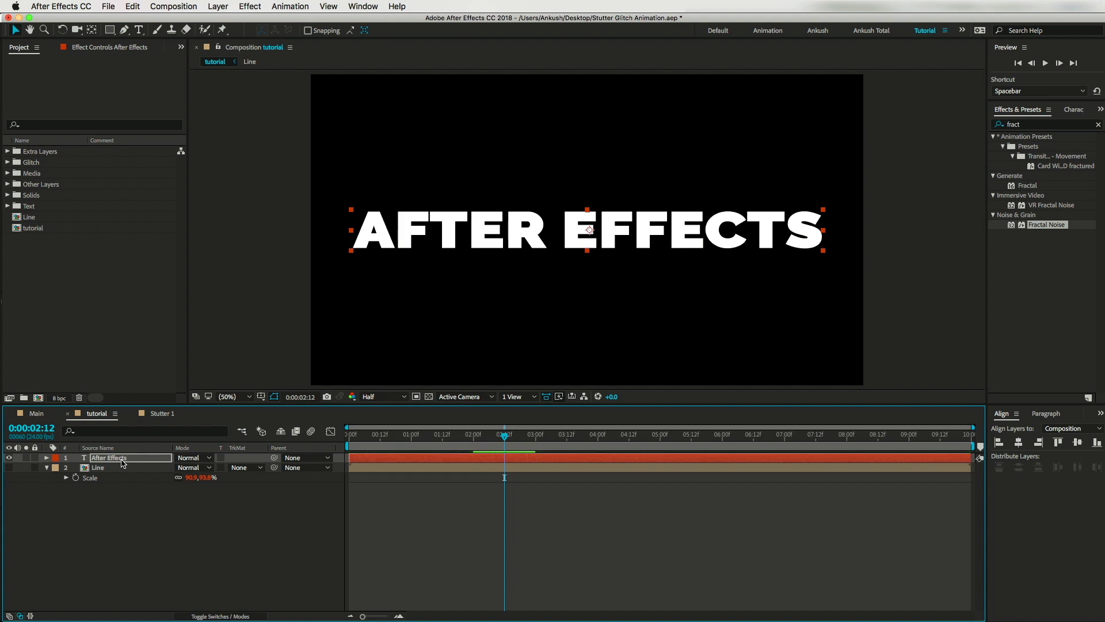
Step: Scrub through the After Effects text layer's scale jumps, then hide that layer
click(504, 435)
drag(504, 435, 691, 468)
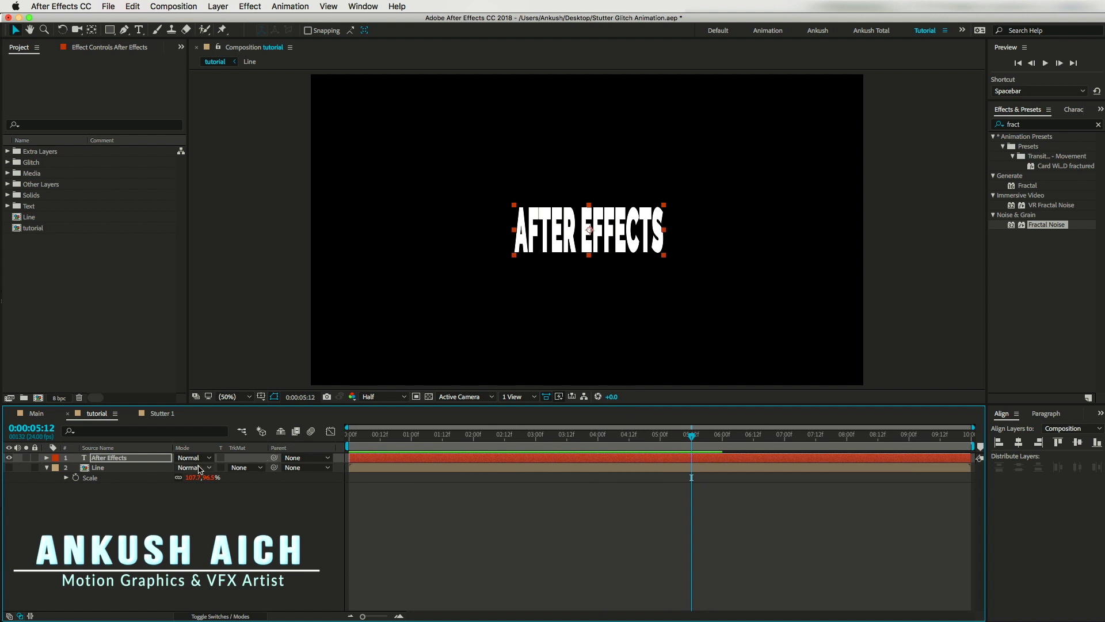
click(494, 436)
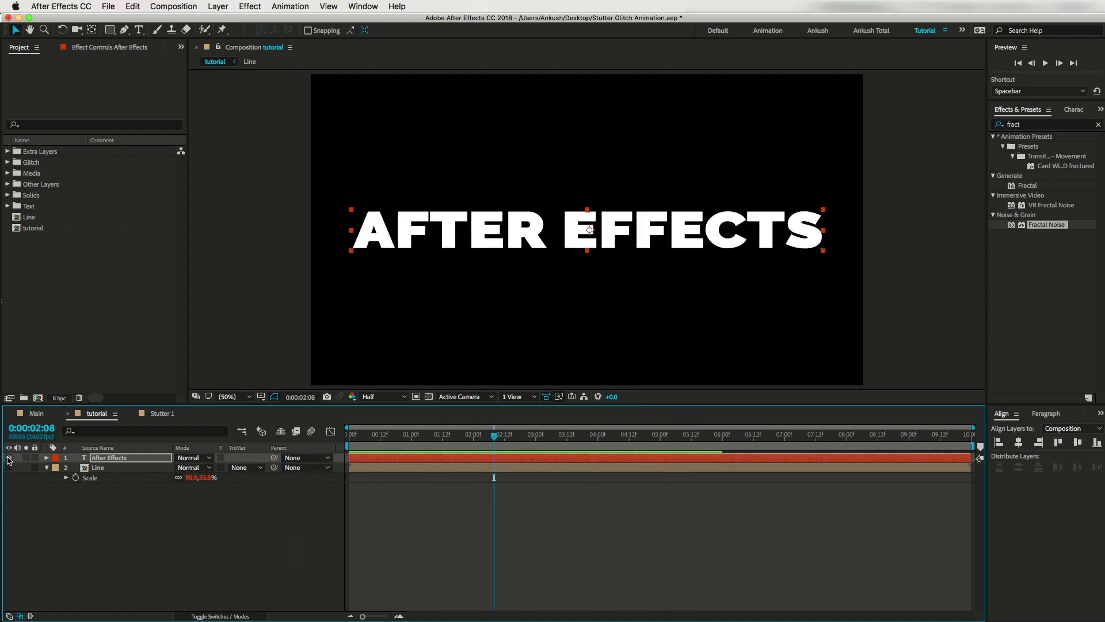
click(9, 457)
Step: Create a new composition named X, 400 px wide and 400 px high
click(38, 397)
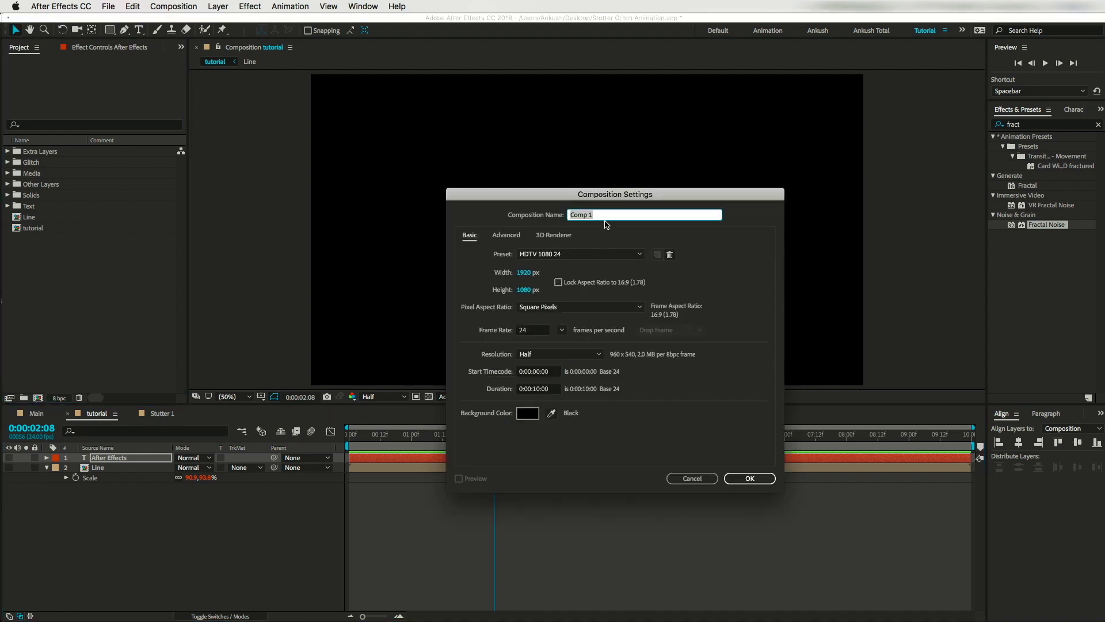
text(X)
click(527, 272)
text(400)
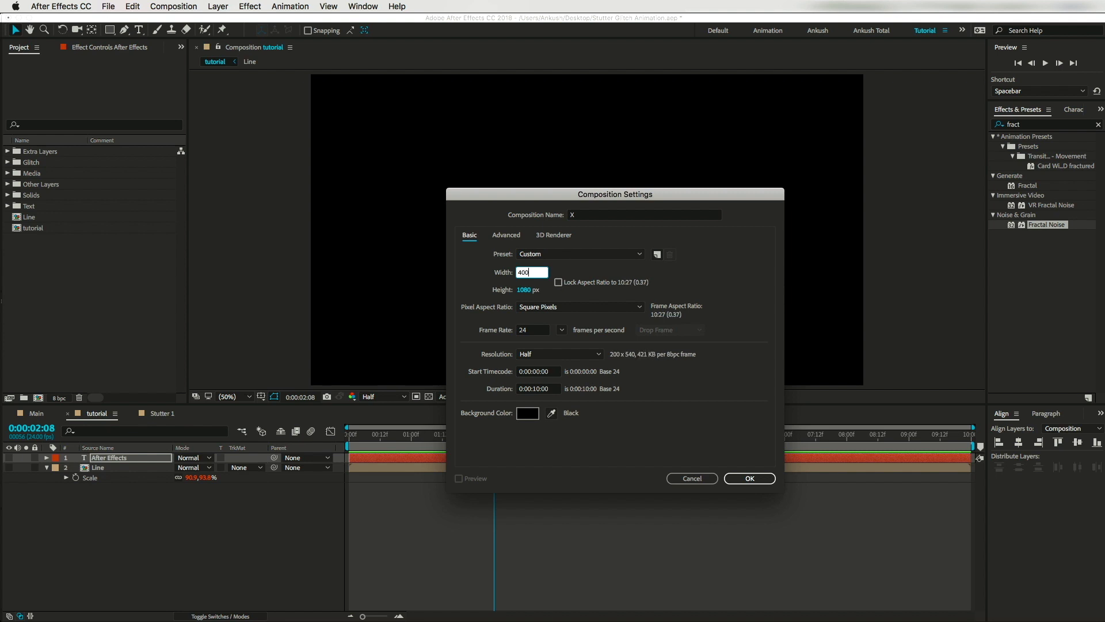
key(Tab)
text(400)
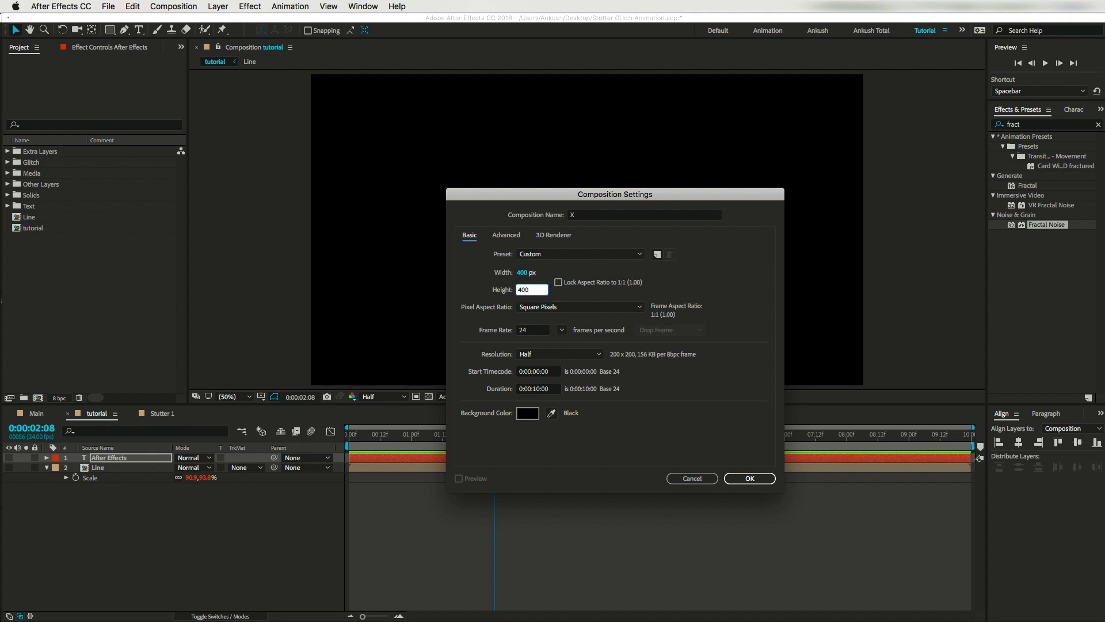
click(750, 478)
Step: Add a white solid to the X composition and squeeze its width into a narrow, centred vertical bar
right_click(123, 494)
mouse_move(124, 493)
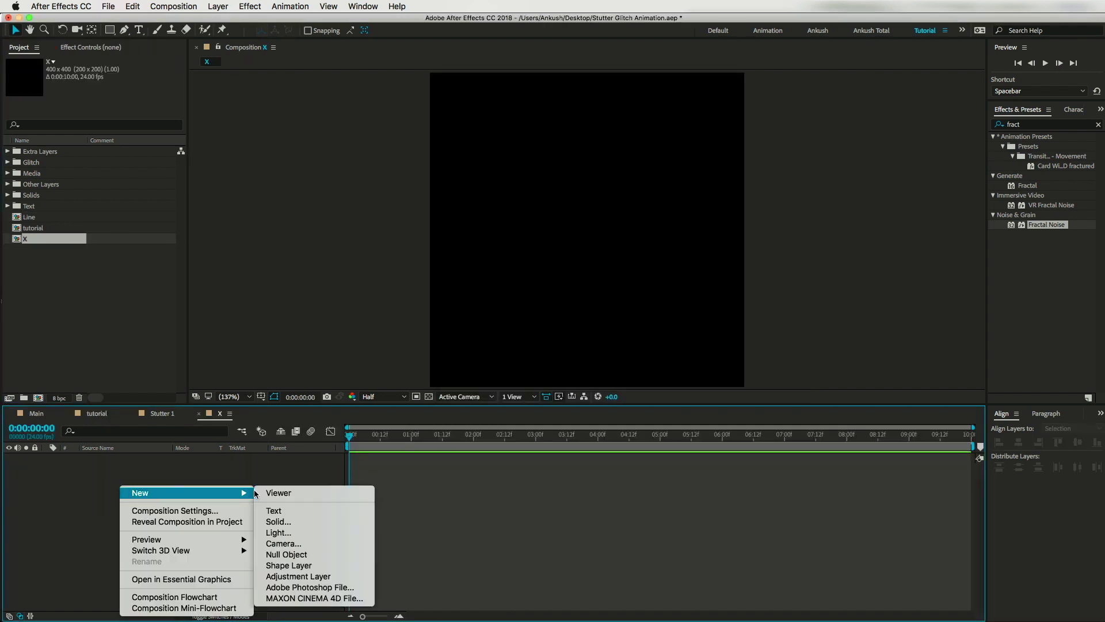
click(290, 522)
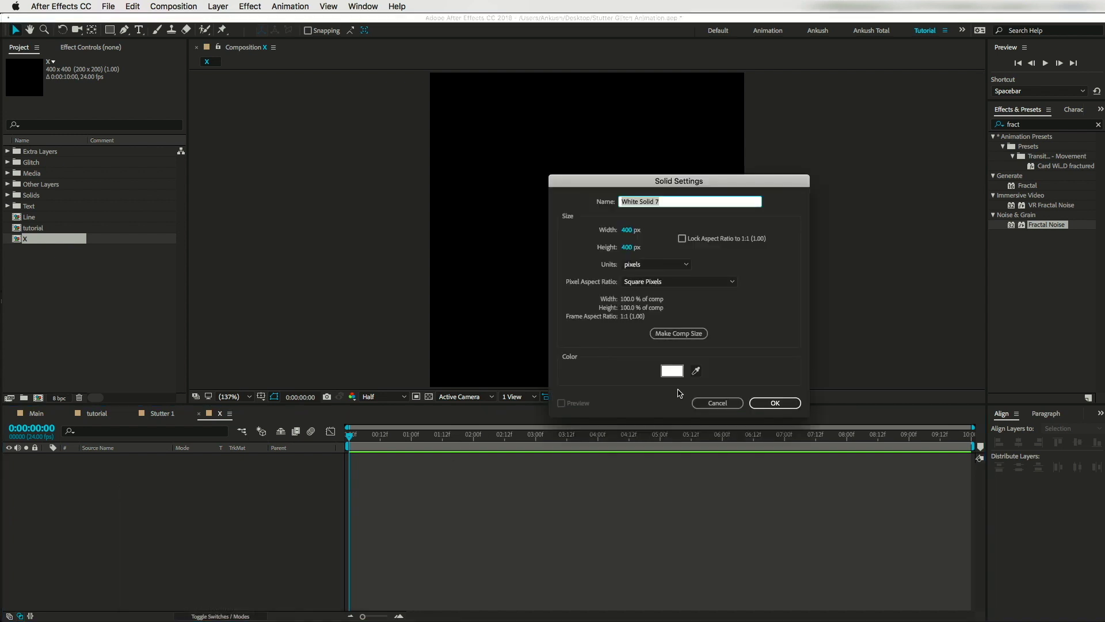
click(775, 404)
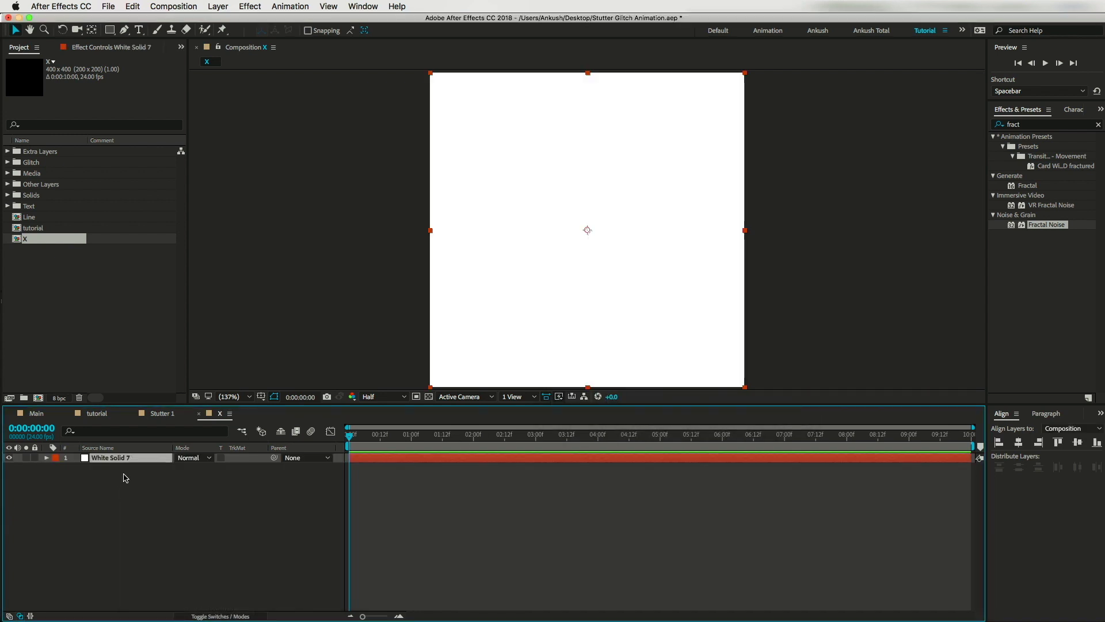
drag(432, 232, 572, 240)
click(69, 494)
Step: Duplicate the white bar and set the copy's Rotation to 90° to form a plus shape
click(109, 458)
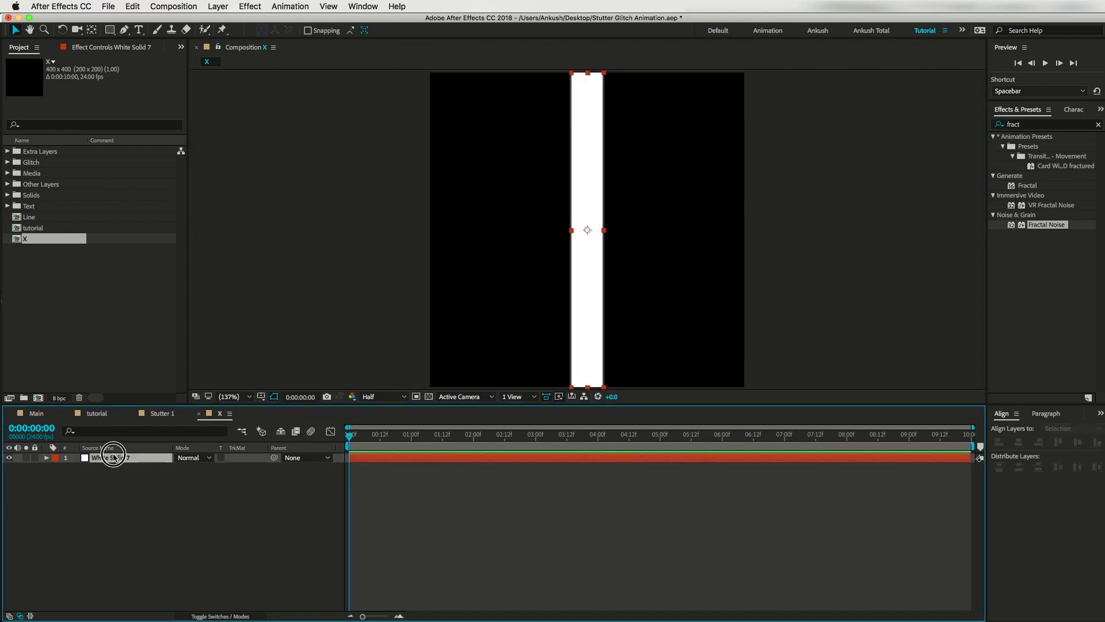
key(super+d)
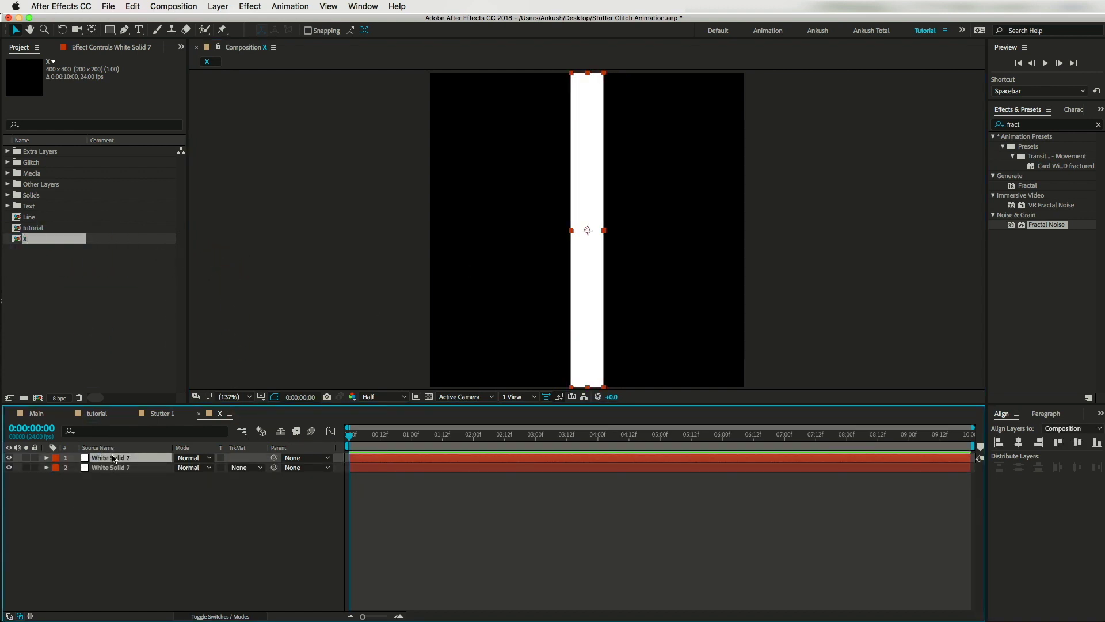
key(r)
click(191, 467)
text(90)
key(Return)
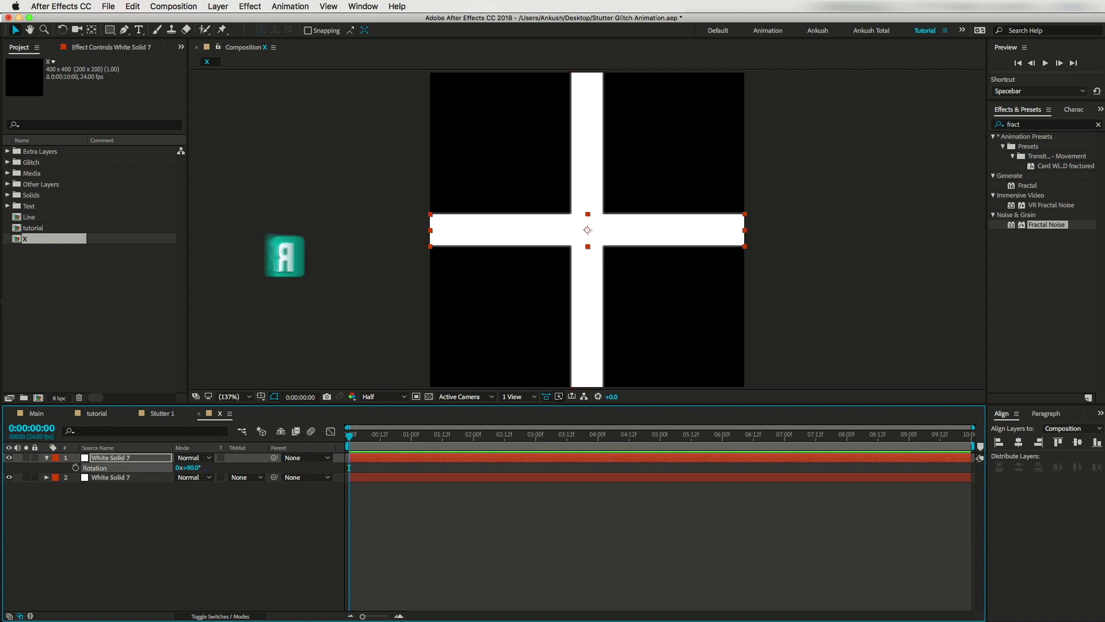
Step: Place the X composition as the top layer of the tutorial composition and set its Rotation to 45°
click(198, 413)
click(96, 413)
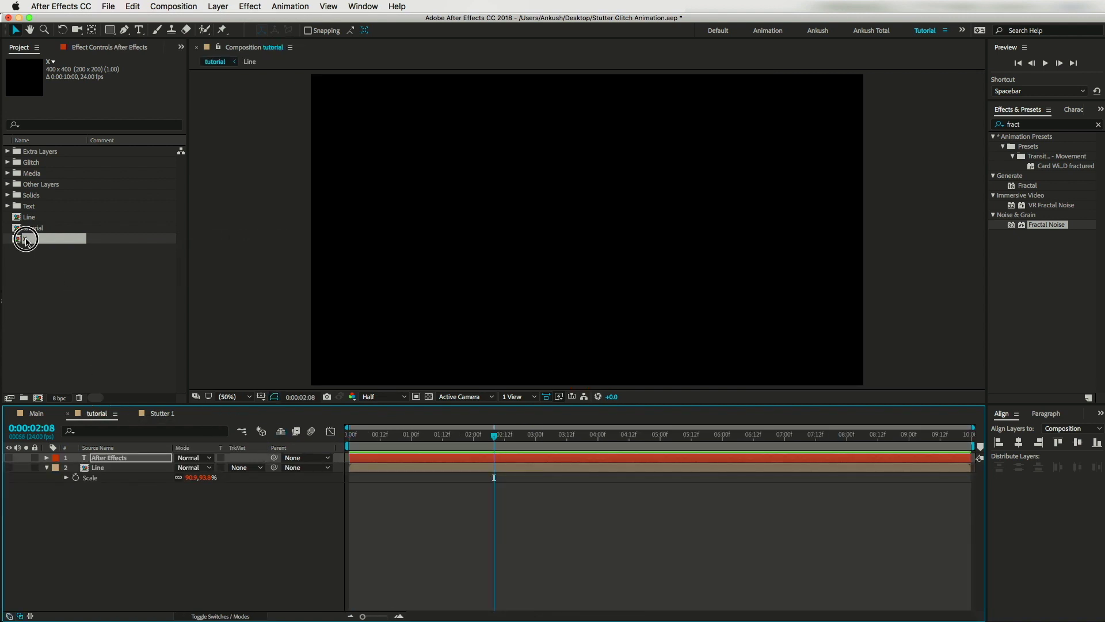
drag(24, 238, 98, 458)
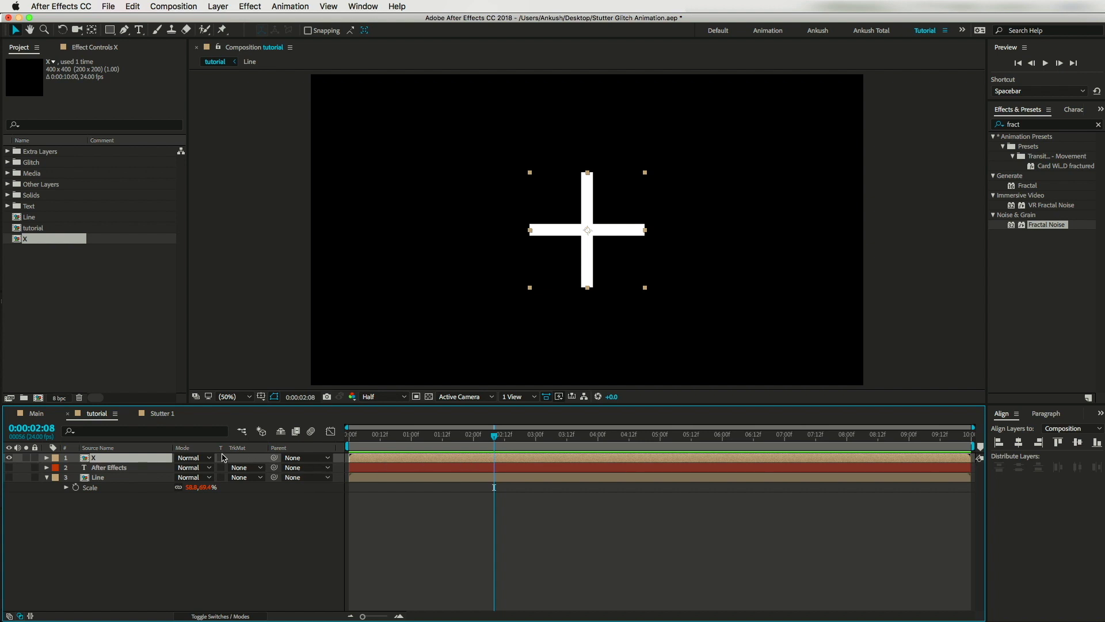
key(r)
click(190, 468)
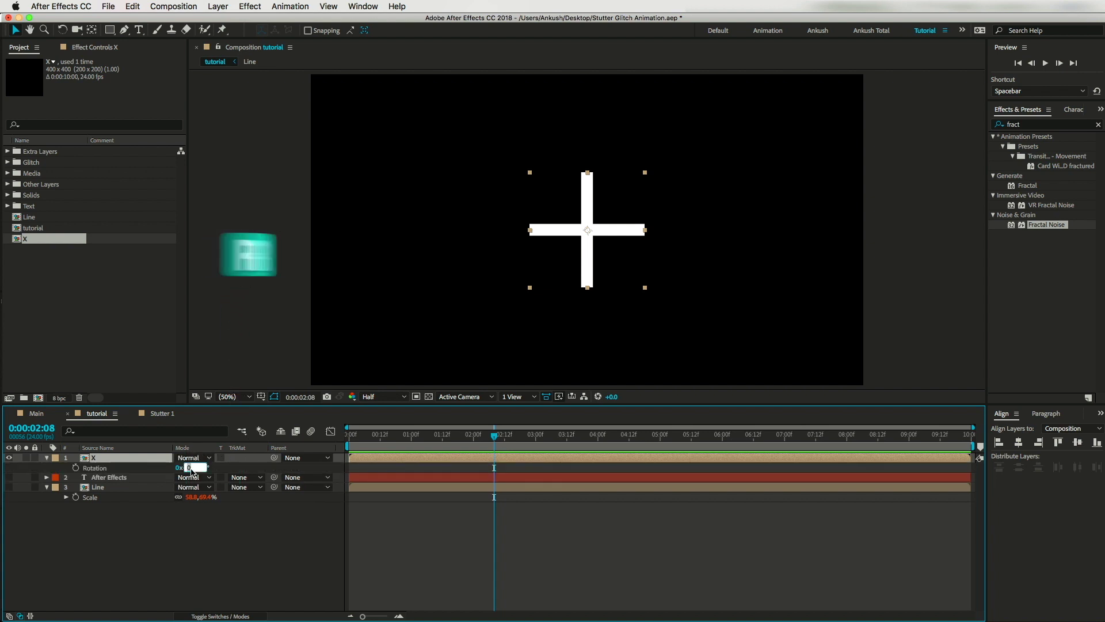
text(45)
key(Return)
Step: Copy the After Effects text layer's Scale expression to the X layer and preview it from the start
click(109, 479)
key(s)
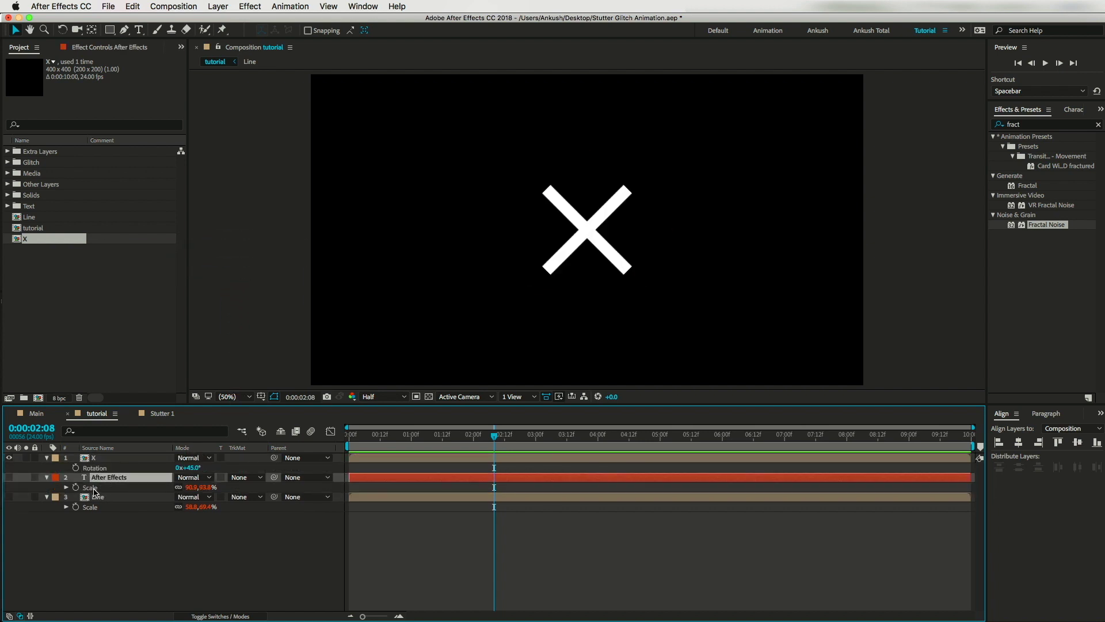
click(95, 458)
key(Home)
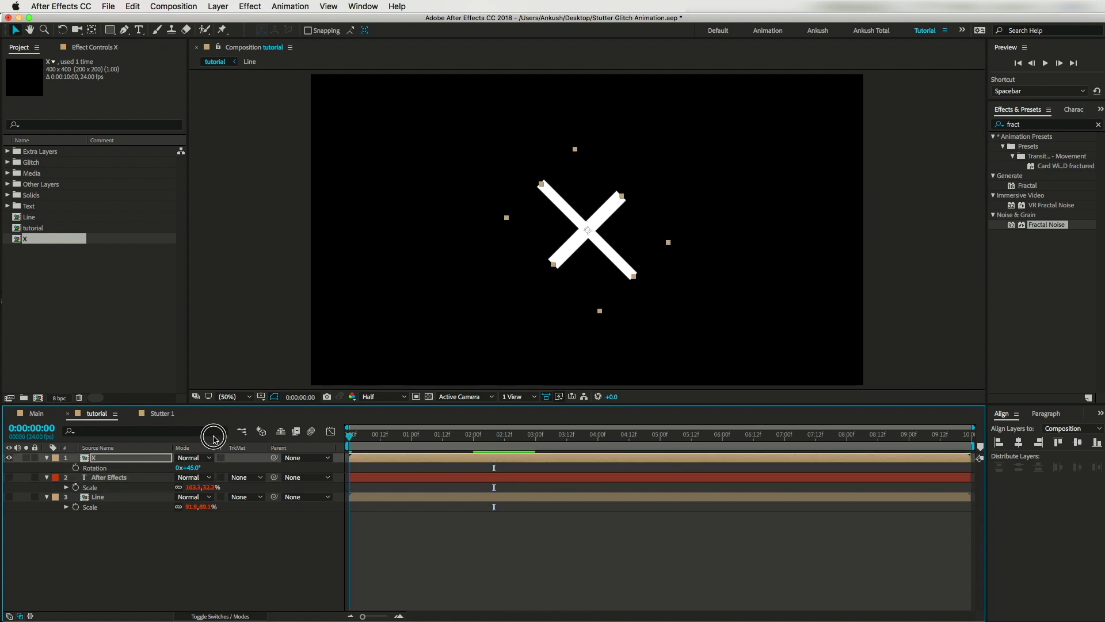
key(space)
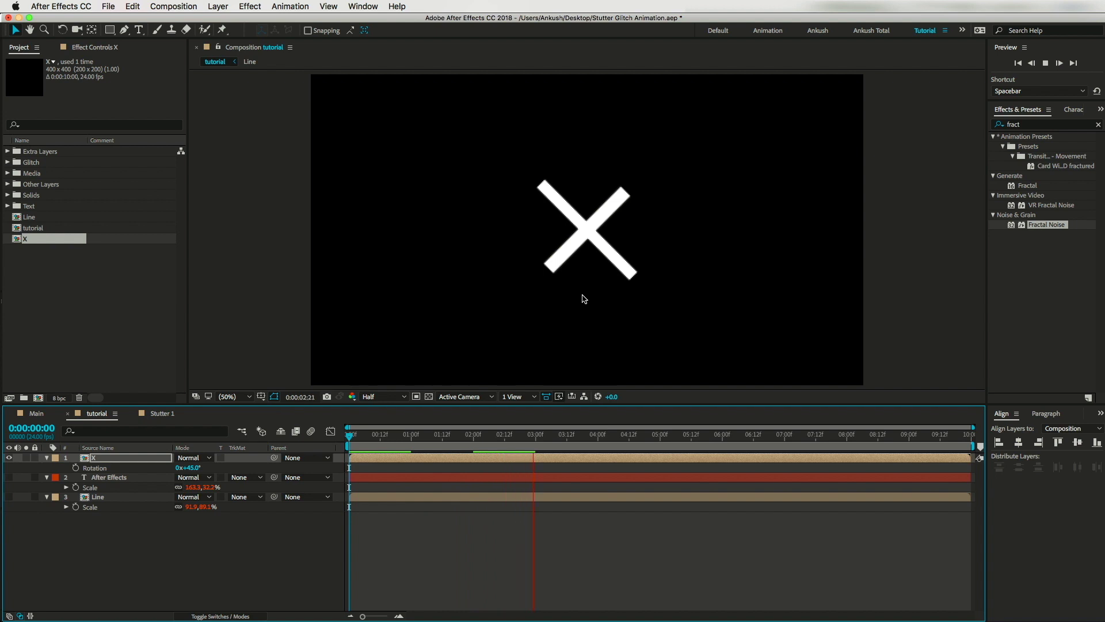
key(space)
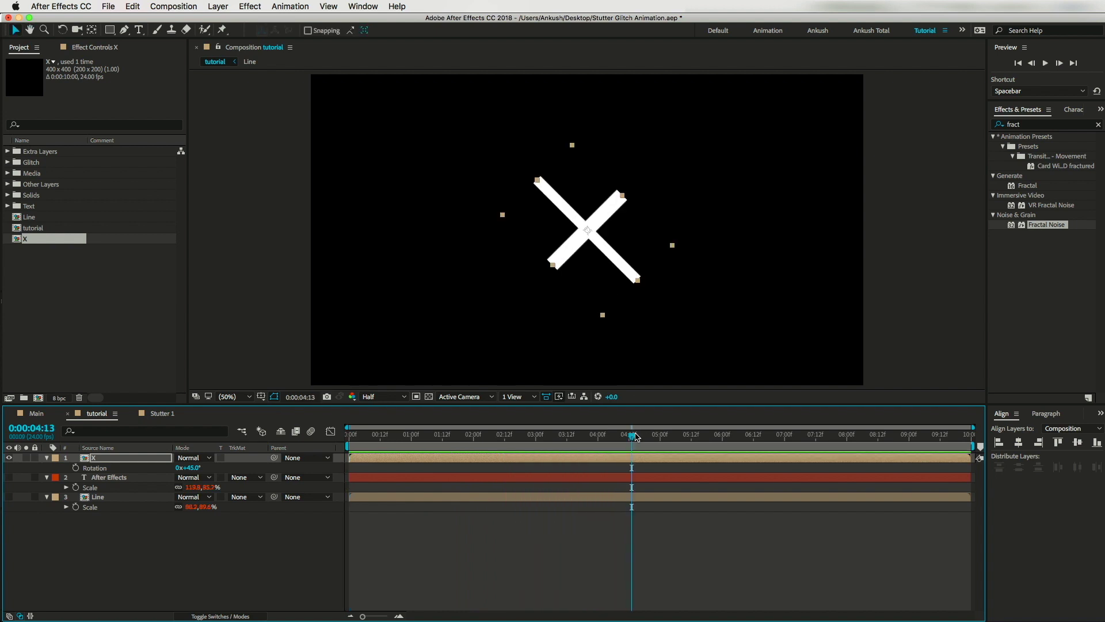
key(space)
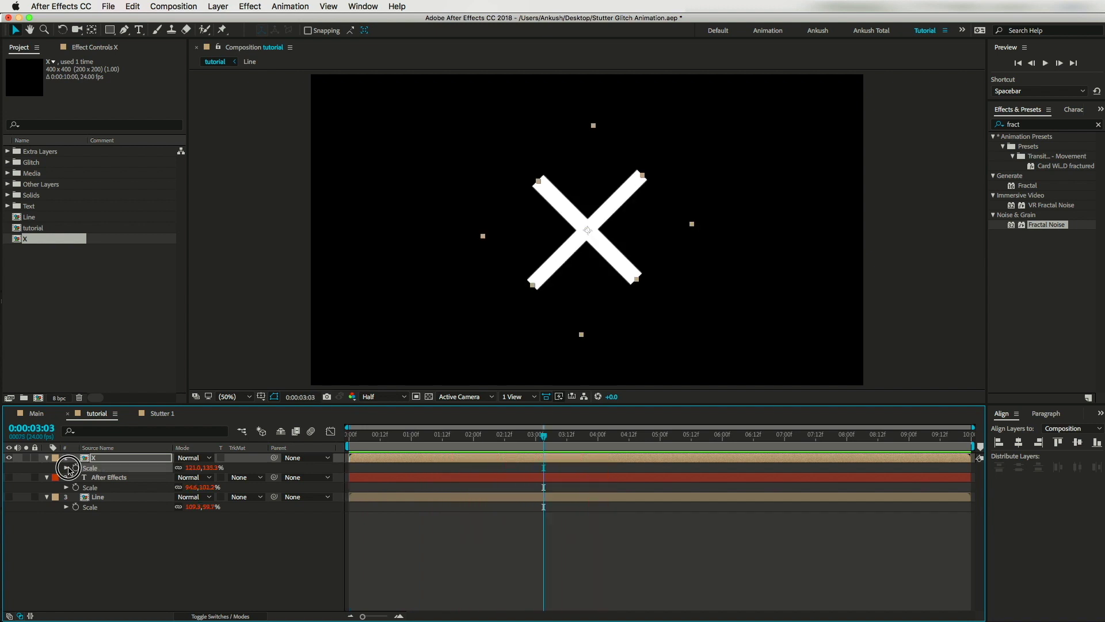
Step: Append the line [wiggle(f,a)[0],wiggle(f,a)[0]] to the X layer's Scale expression, reusing its wiggle(f,a) call
click(371, 479)
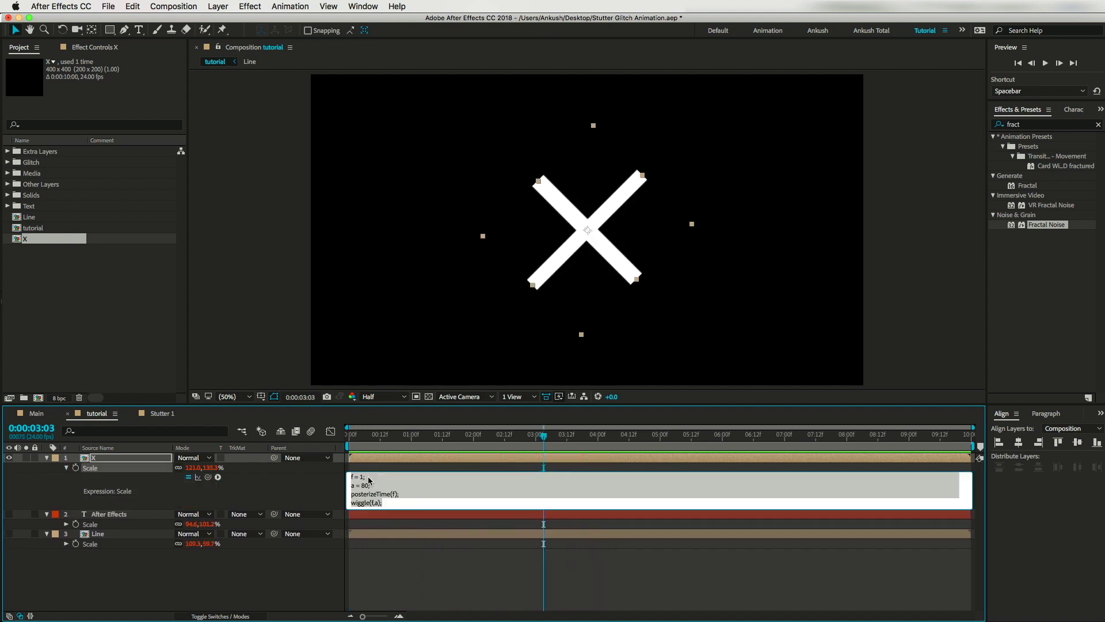
drag(351, 502, 380, 503)
key(super+c)
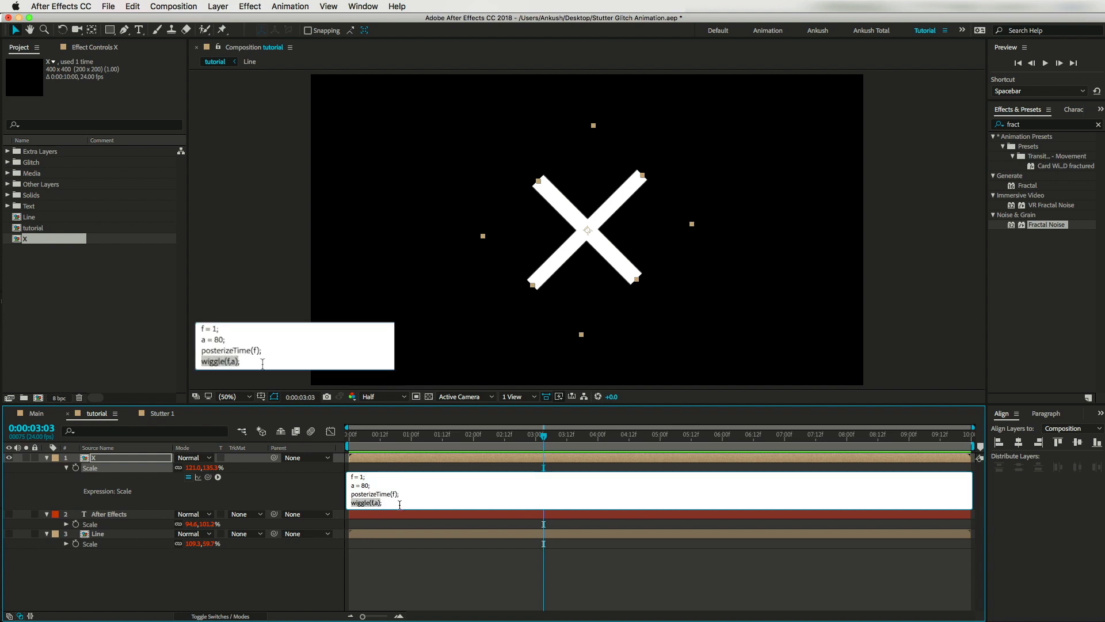
click(385, 502)
key(Return)
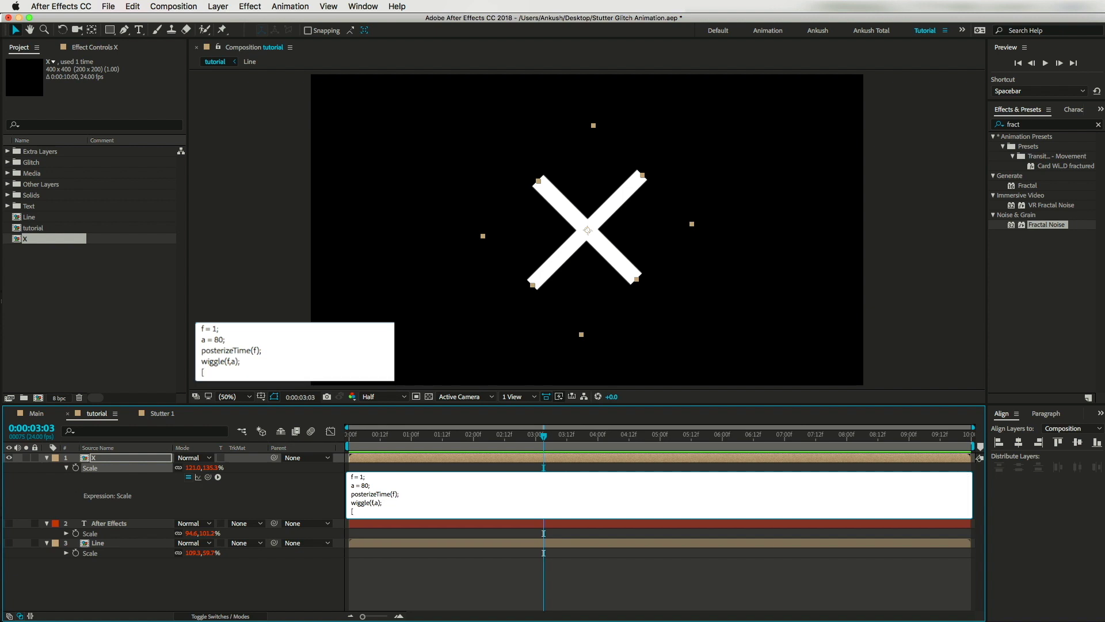
text([)
key(super+v)
text([0],)
key(super+v)
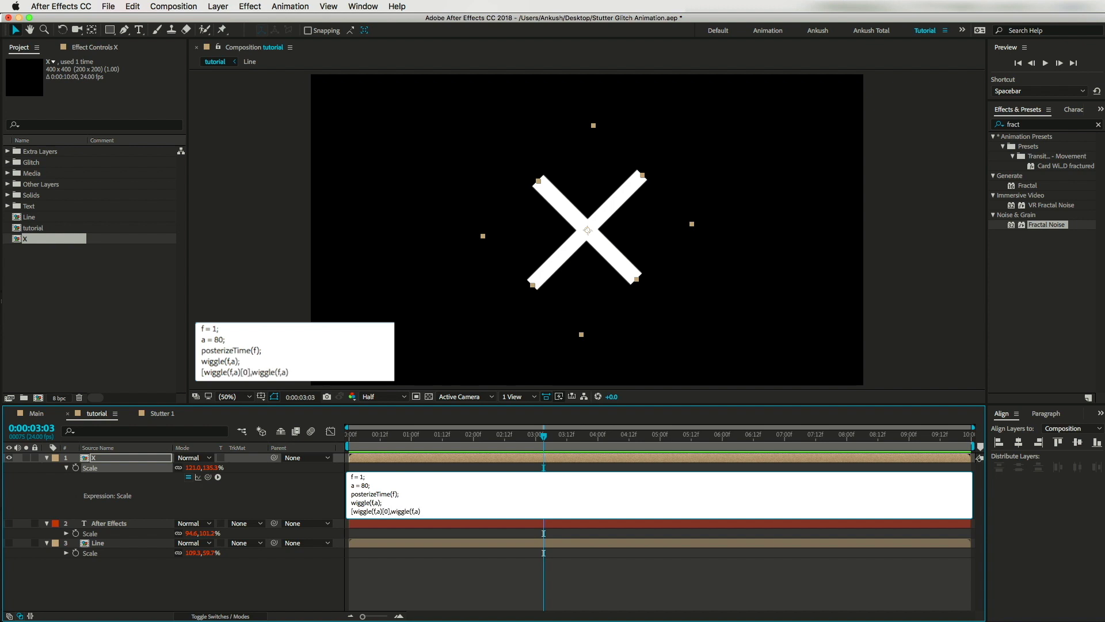
text([0)
click(368, 575)
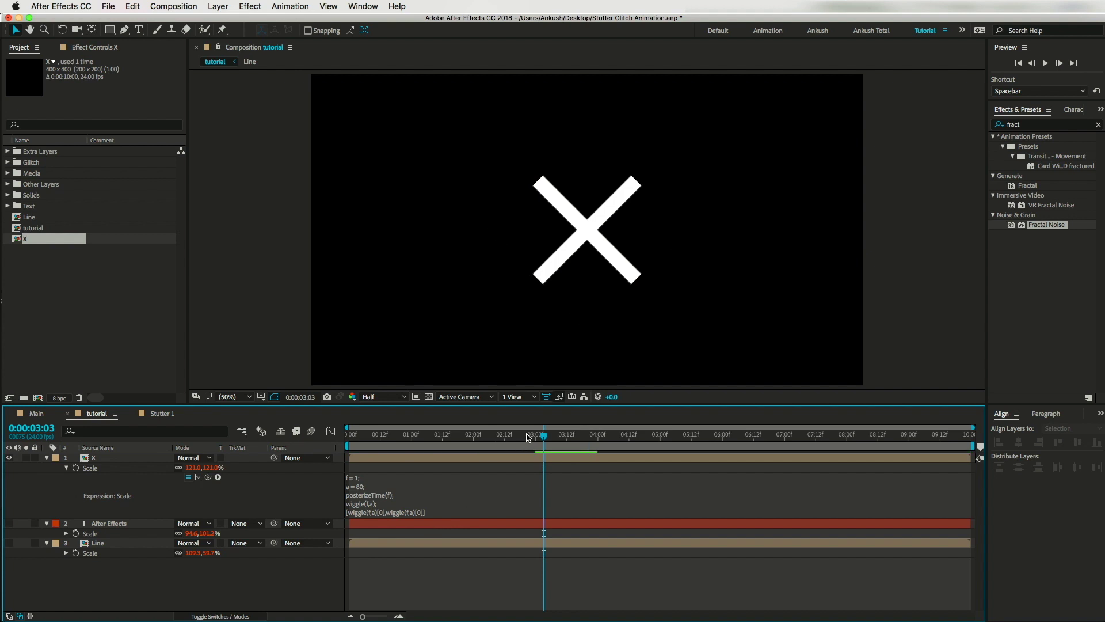
Step: Preview the X layer's proportional scale jumps from the start of the timeline
drag(542, 438, 350, 436)
key(space)
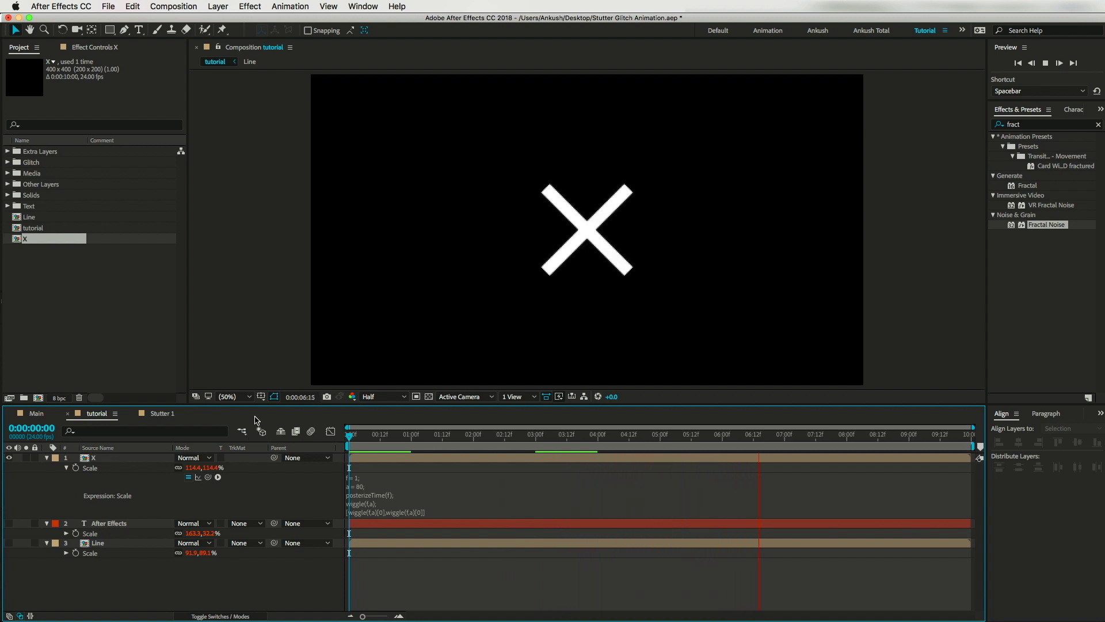
key(space)
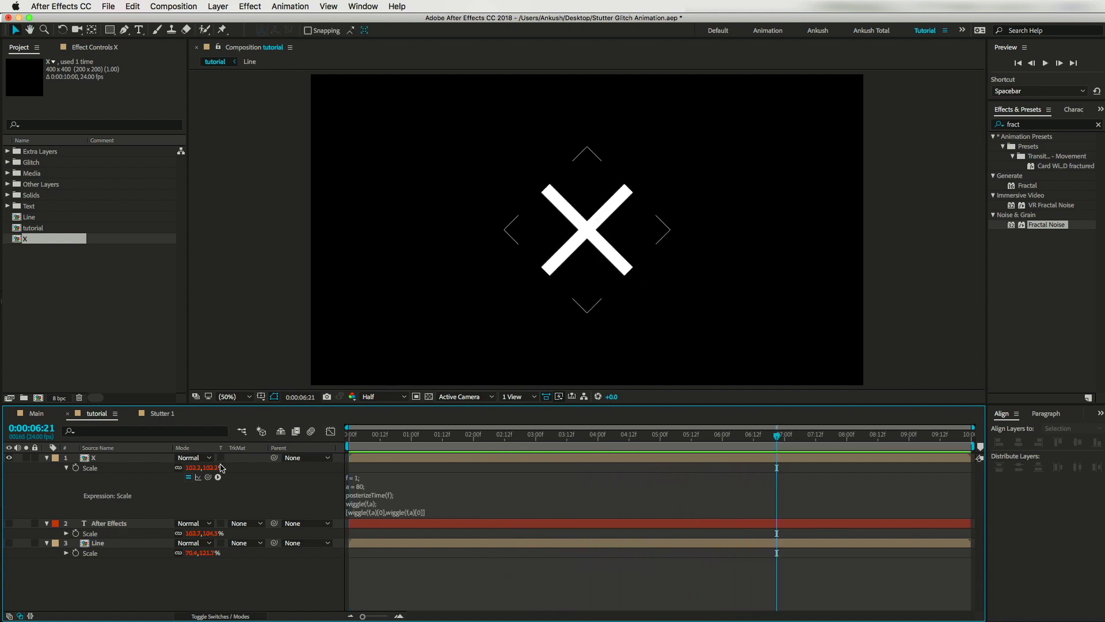
Step: Reduce the X layer's Scale to about 54% at 0:00:06:21 and scrub the timeline to check its size
drag(194, 467, 171, 475)
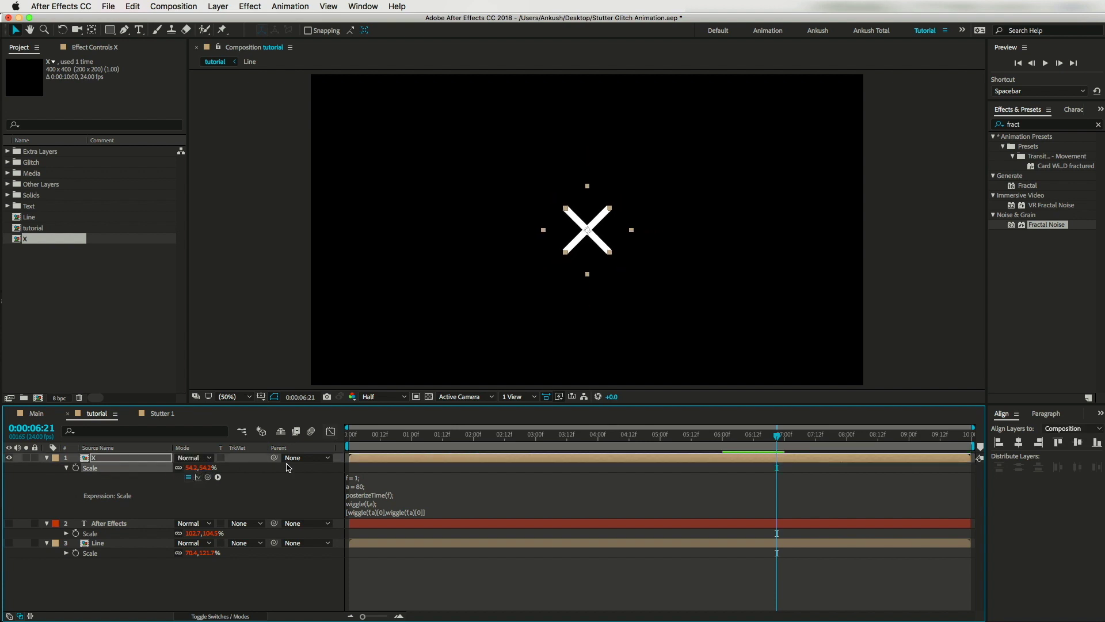
drag(777, 435, 351, 438)
drag(498, 441, 513, 439)
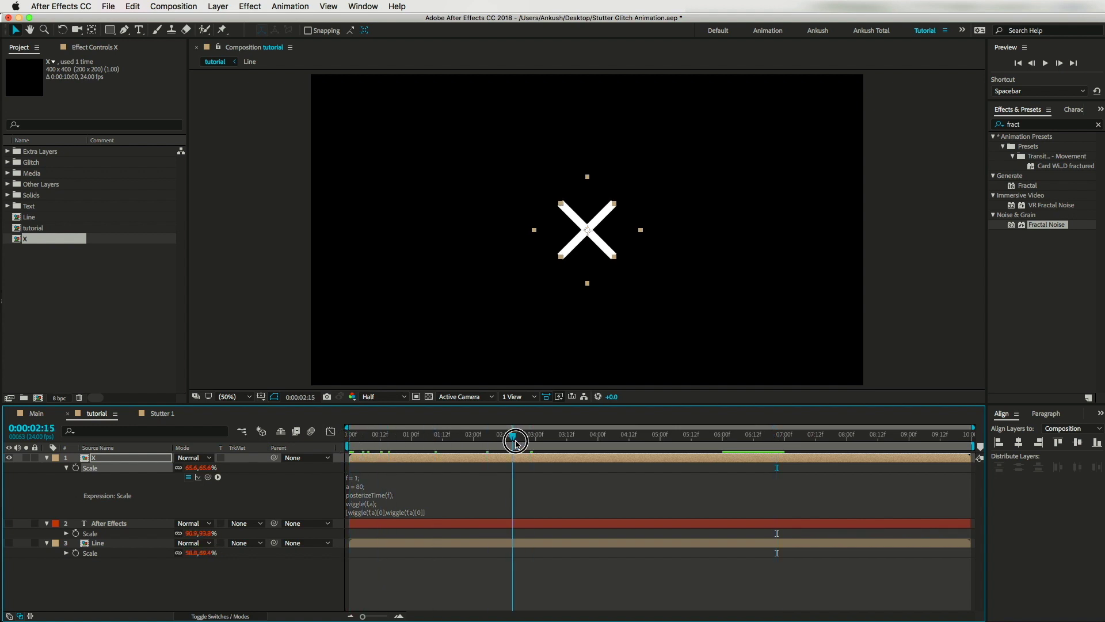
Step: Edit the amplitude a in the X layer's Scale expression and return to the start of the timeline
click(364, 486)
click(364, 485)
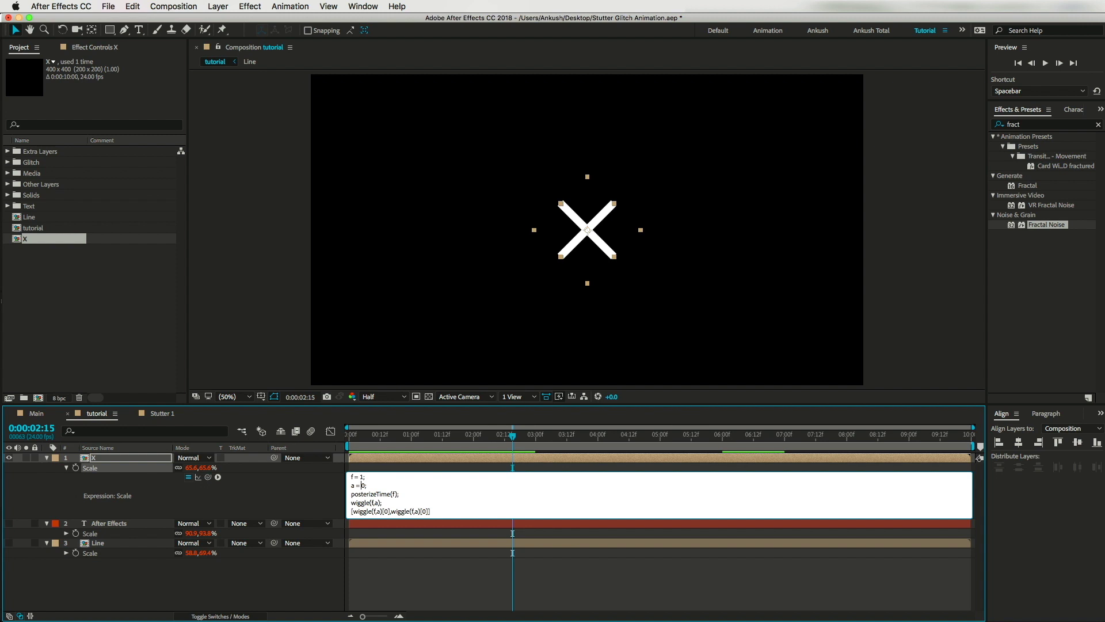
drag(516, 444, 352, 479)
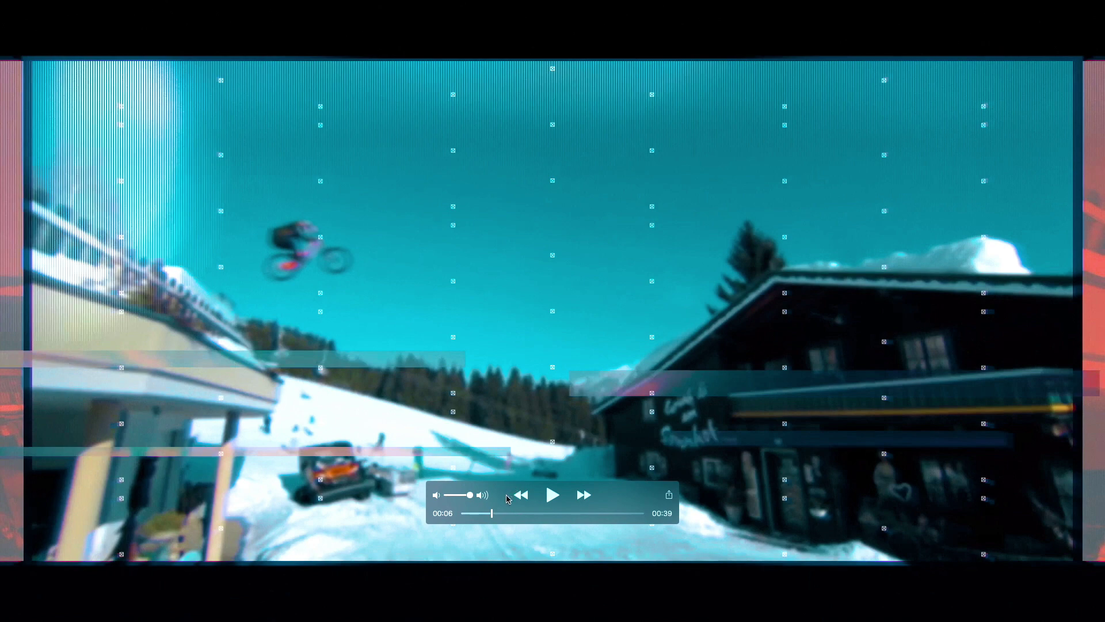
Step: Switch to QuickTime Player, examine the glitch reference in the Youtube Tutorial video, and close its view
drag(509, 498, 469, 612)
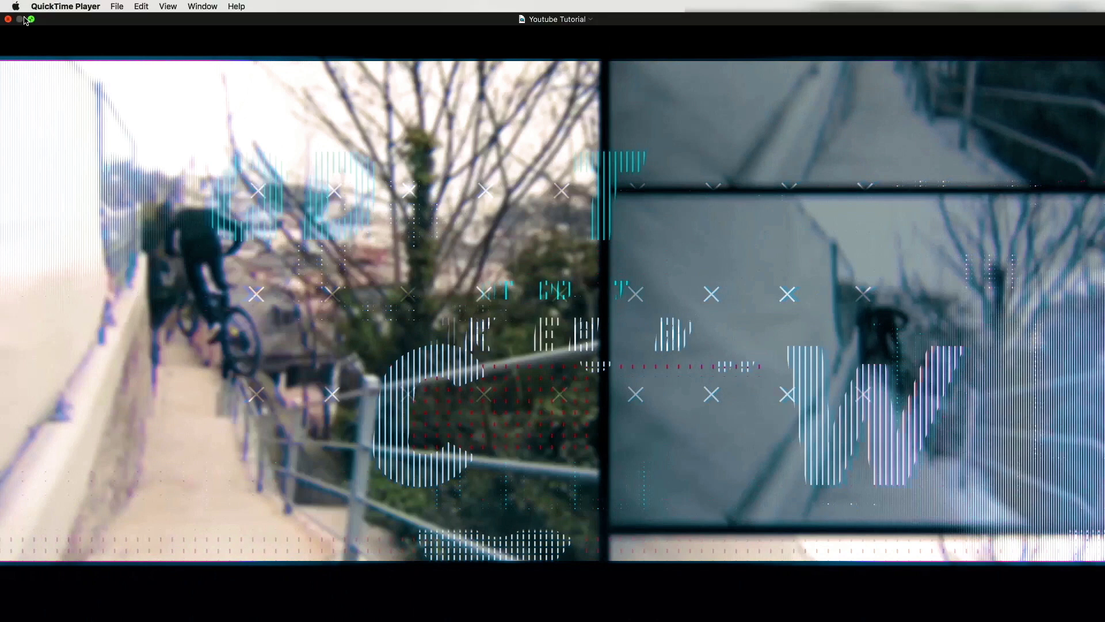
click(29, 19)
Step: Make the After Effects text layer visible, remove its Scale expression, and show its Opacity at the start of the timeline
click(99, 461)
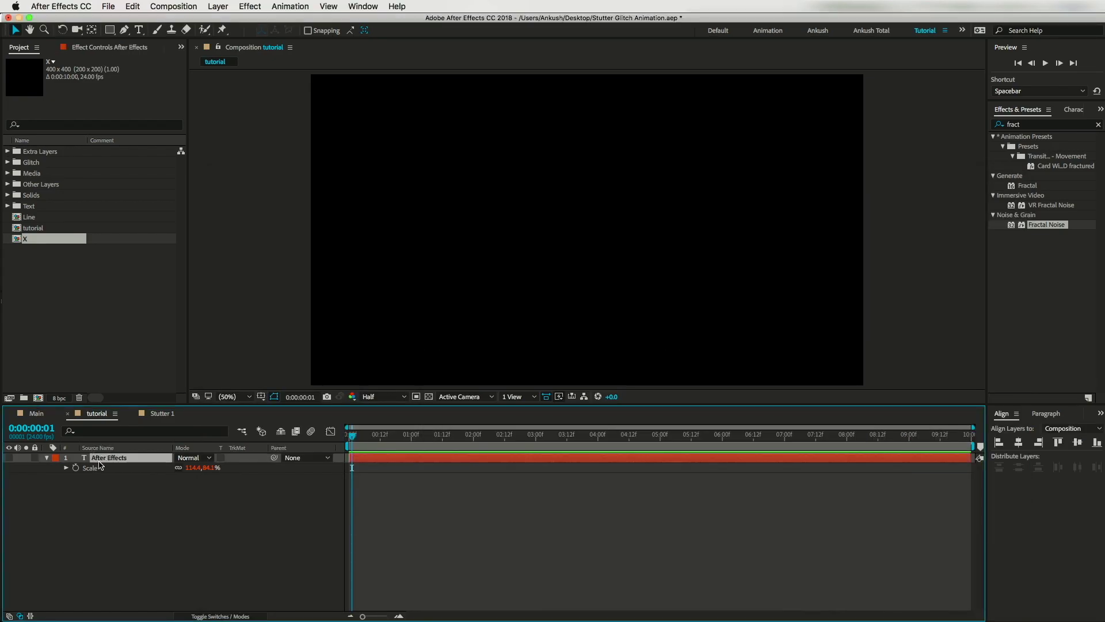
click(8, 458)
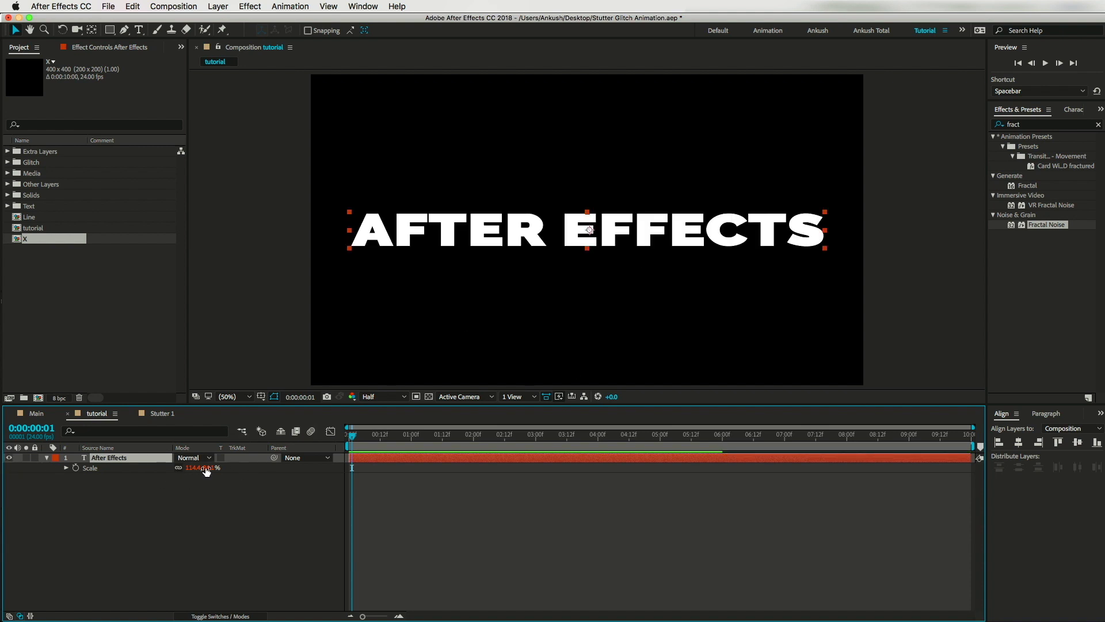
key(p)
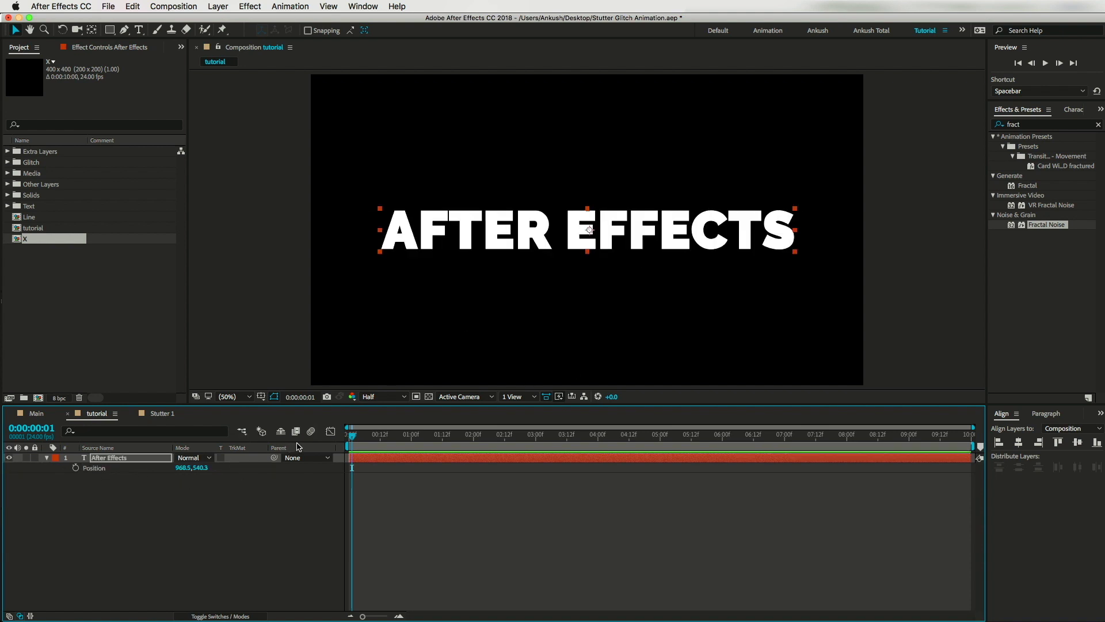
drag(358, 441, 299, 454)
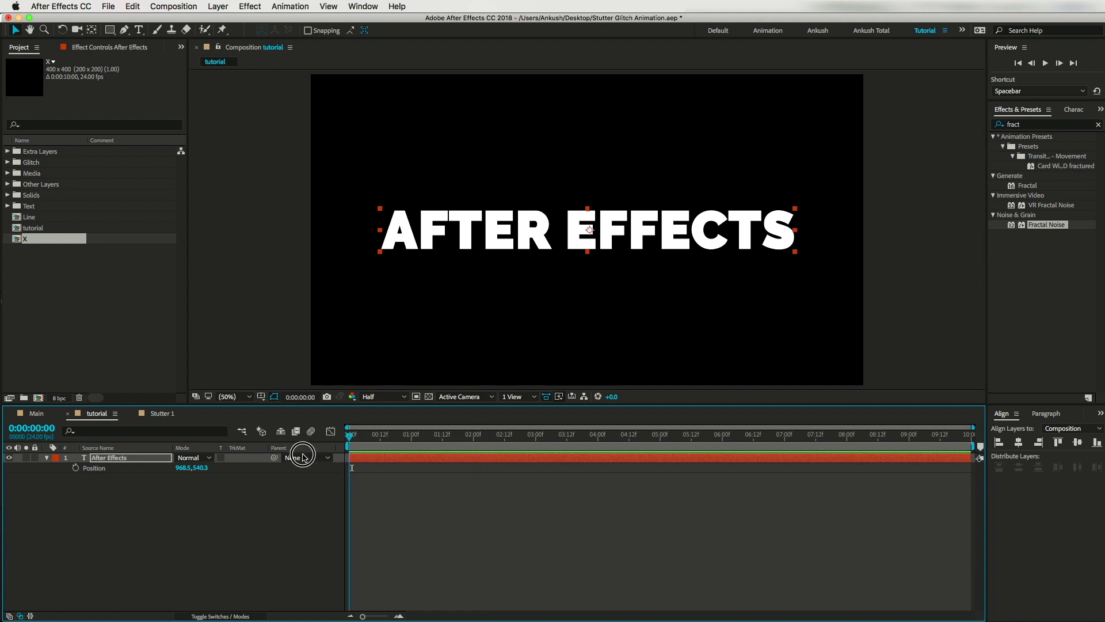
key(t)
Step: Add an adjustment layer above the After Effects text and apply the Venetian Blinds effect to it
right_click(148, 512)
mouse_move(256, 493)
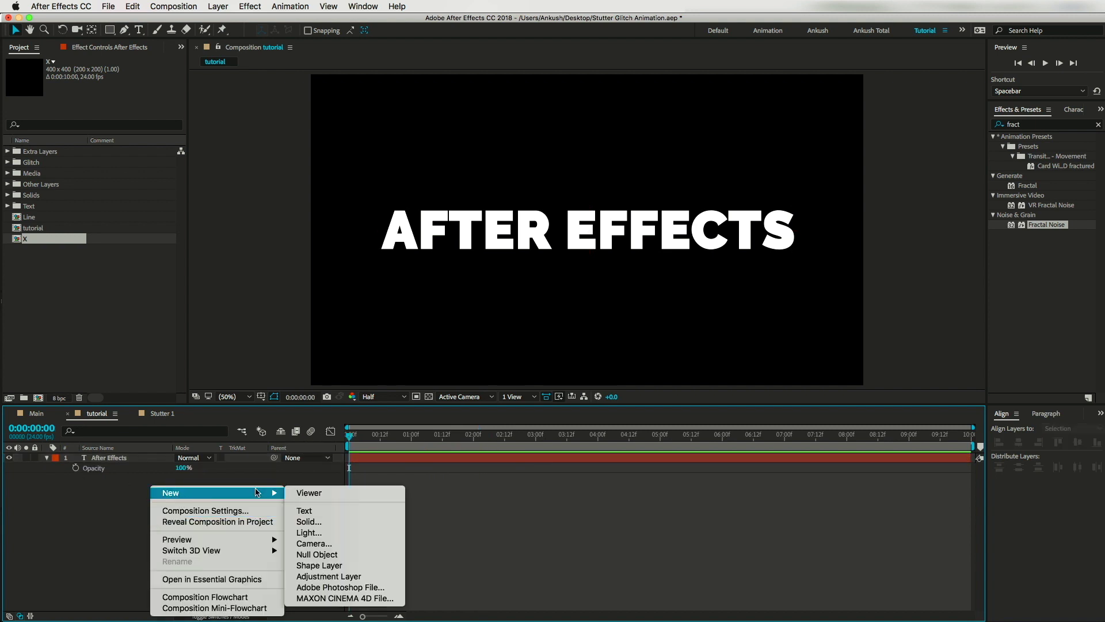
click(326, 576)
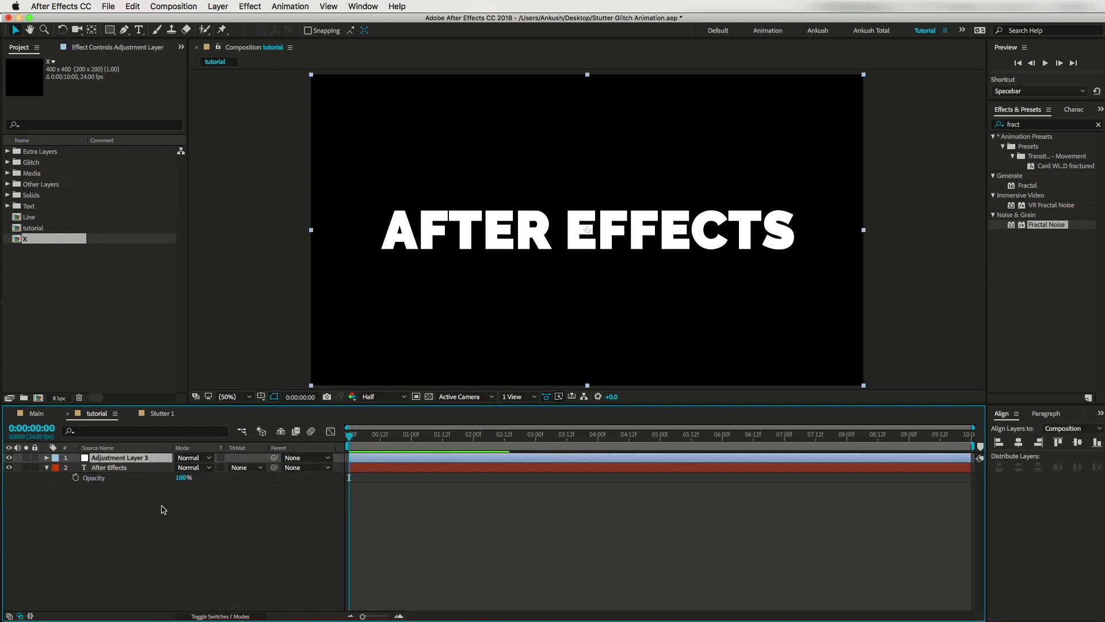
click(1056, 125)
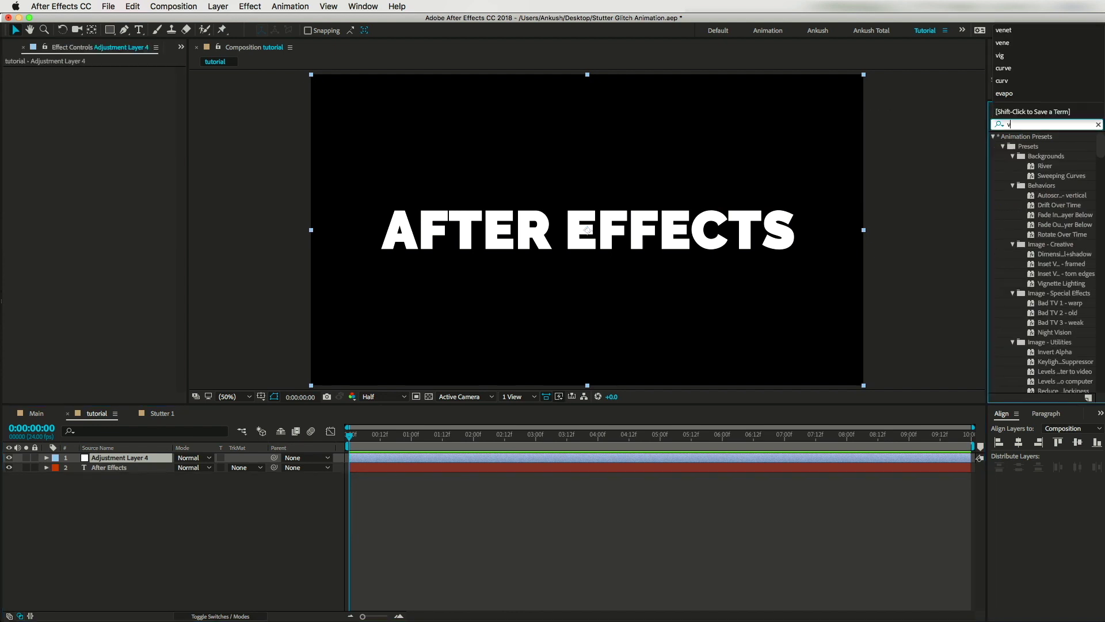
text(veneti)
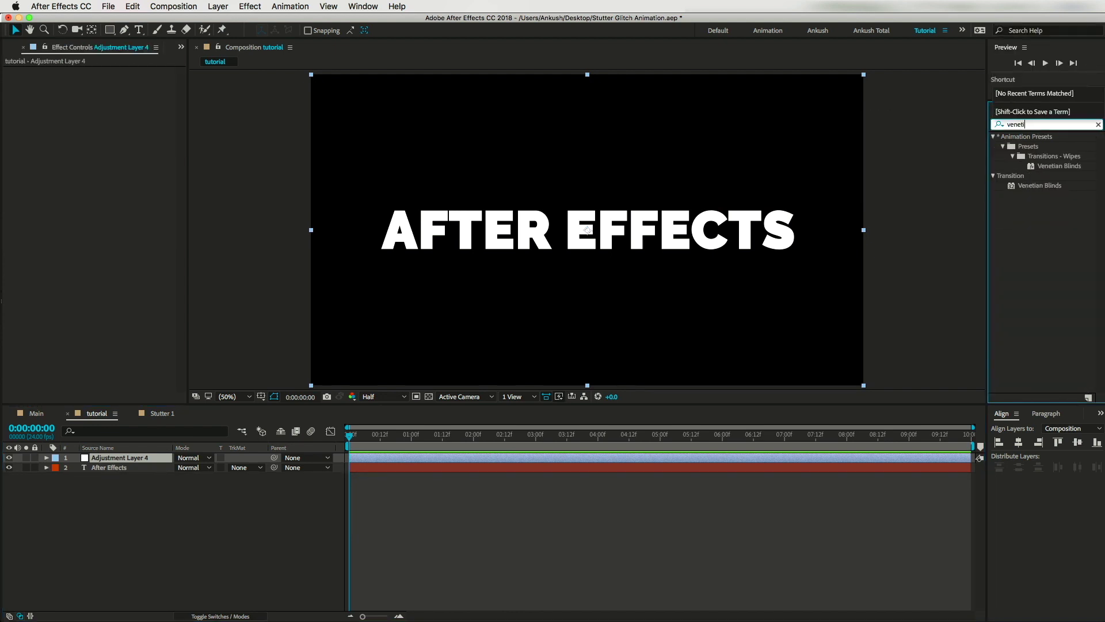
drag(1046, 190, 181, 101)
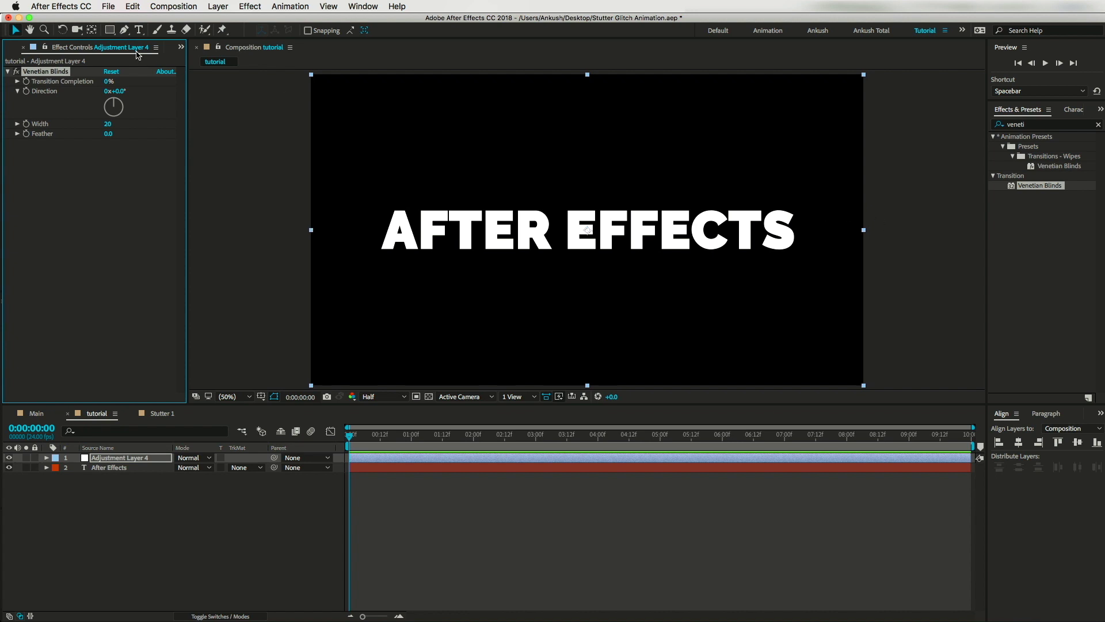
Step: Set the Venetian Blinds Direction to 90°, Transition Completion to 49% and Width to 8
drag(122, 90, 125, 93)
click(125, 93)
text(90)
key(Return)
drag(110, 81, 139, 81)
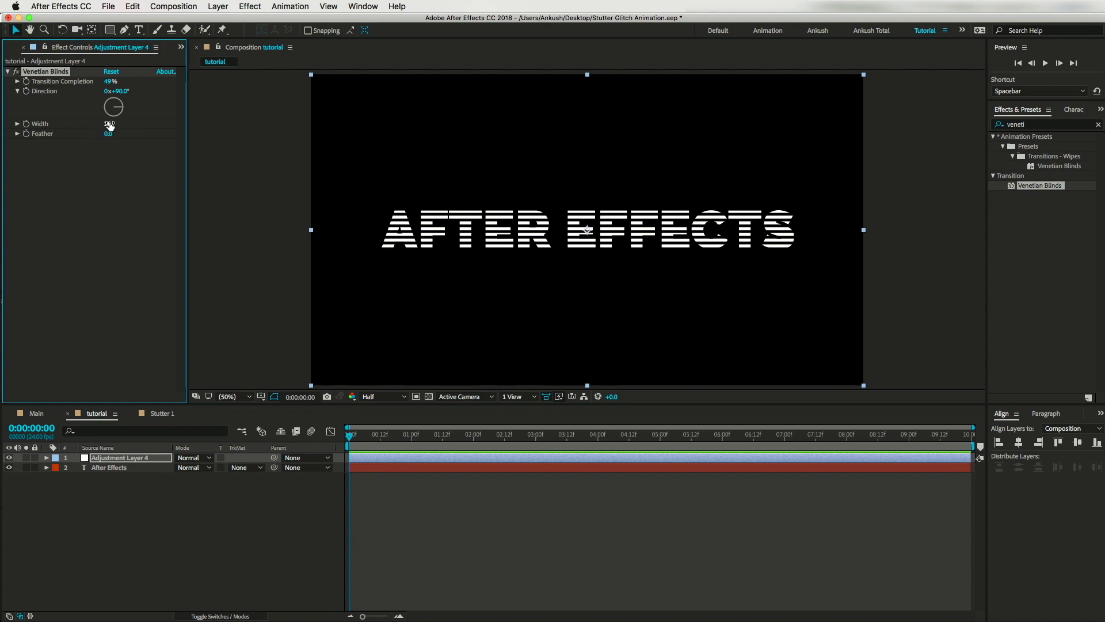
drag(108, 123, 107, 124)
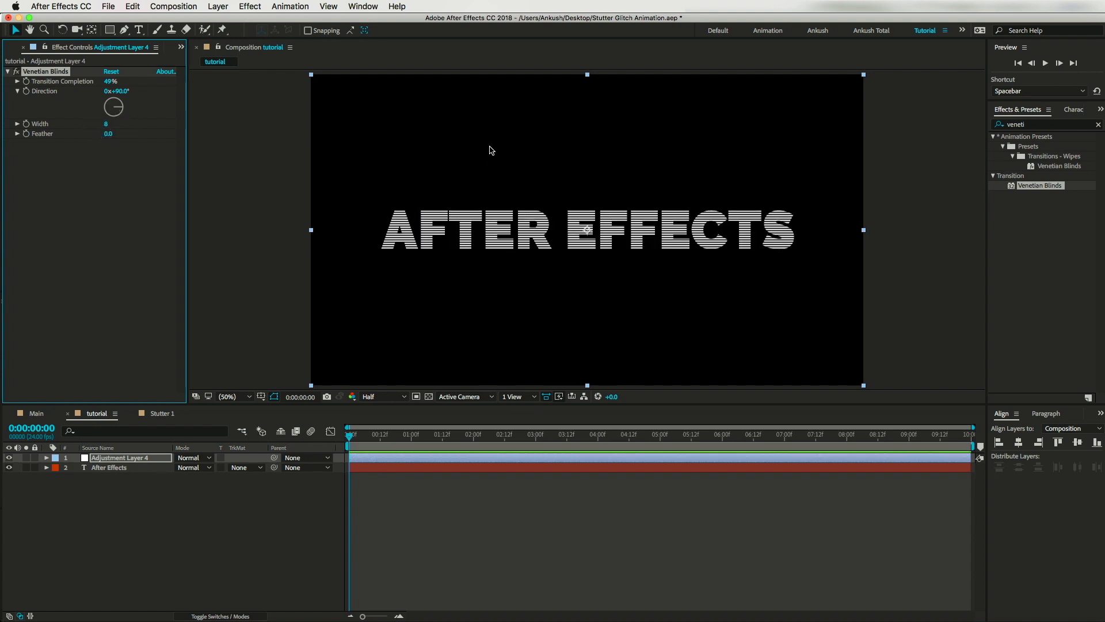
Step: Set the Venetian Blinds Direction to 0° for vertical stripes and try adjusting its Feather
click(119, 91)
text(0)
key(Return)
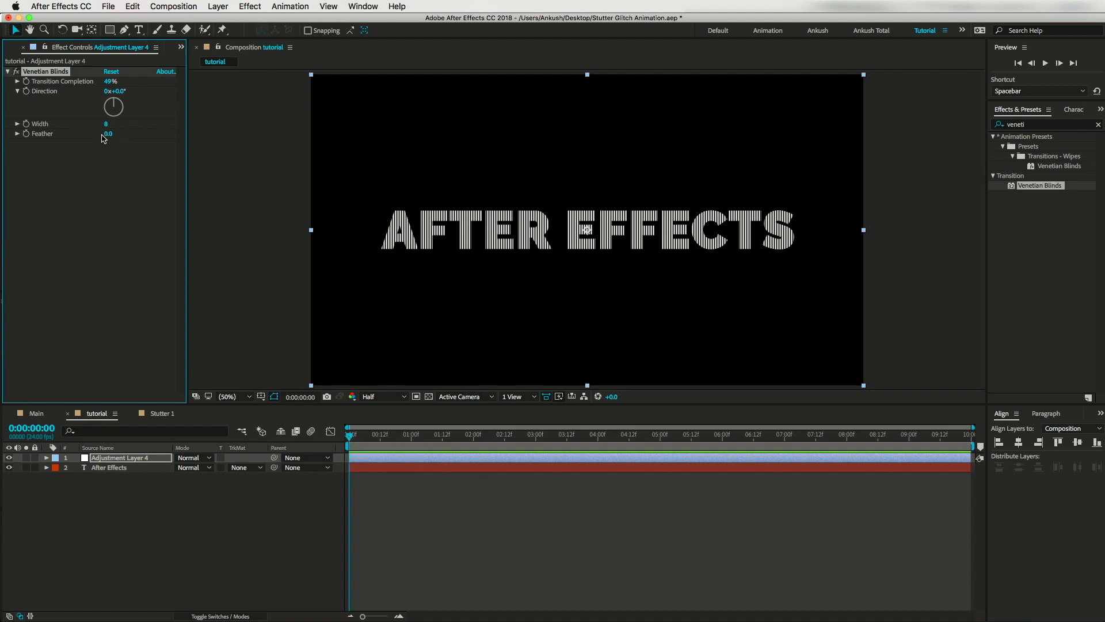
mouse_move(109, 133)
mouse_down()
mouse_move(136, 140)
mouse_move(89, 141)
mouse_up()
Step: Reveal the After Effects text layer's Scale and add the expression wiggle(f,a) to it
click(113, 468)
key(s)
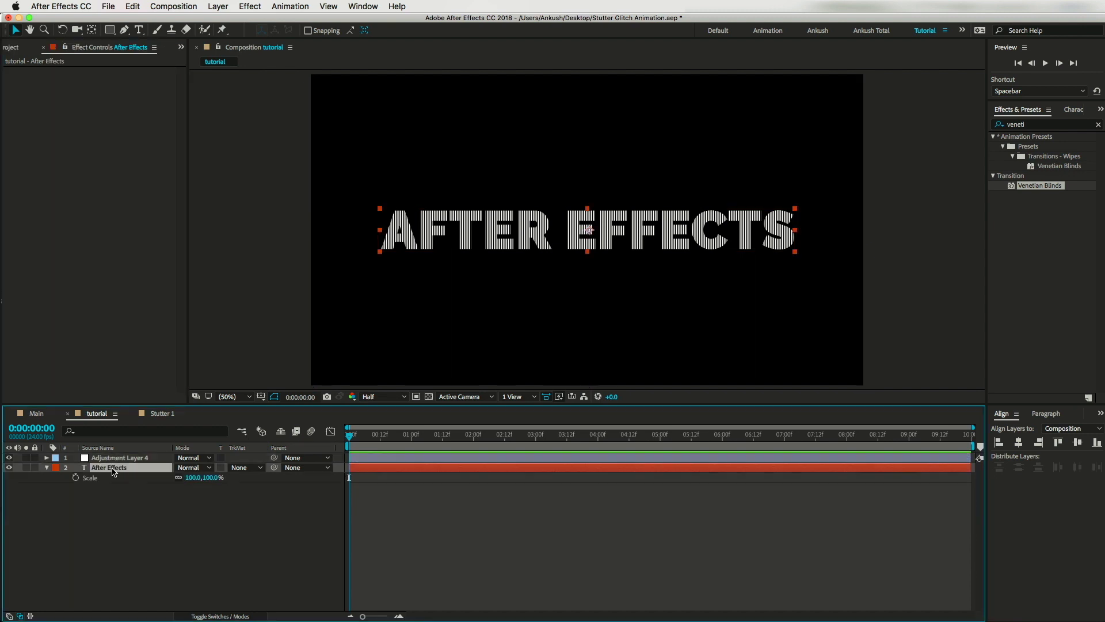
alt+click(77, 481)
text(wiggle(f,a))
click(366, 506)
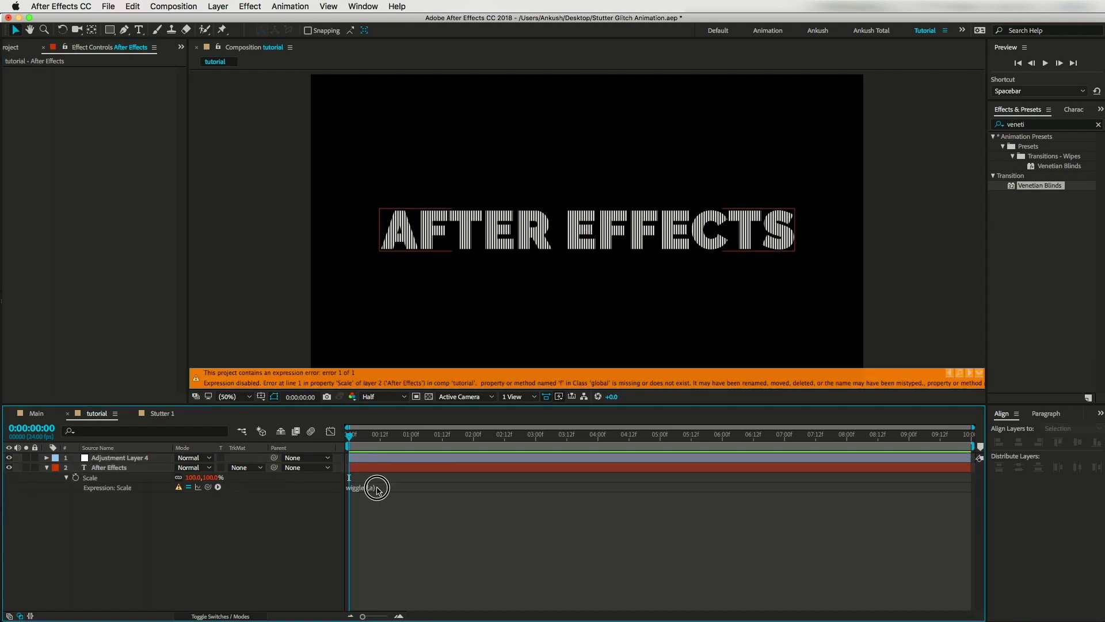
Step: Insert f = 3; a = 500; posterizeTime(f); above the wiggle call in the text's Scale expression and preview it
click(352, 486)
text(f)
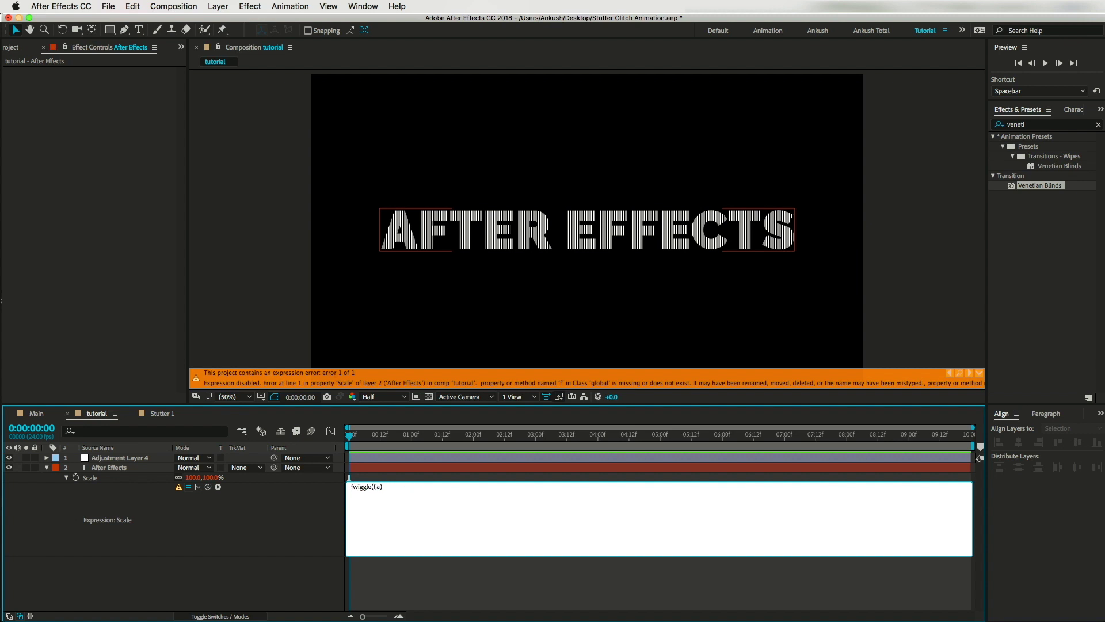
text( = 3;)
key(Return)
text(a = 500;)
key(Return)
text(posterizeTime(f);)
key(Return)
click(393, 588)
key(space)
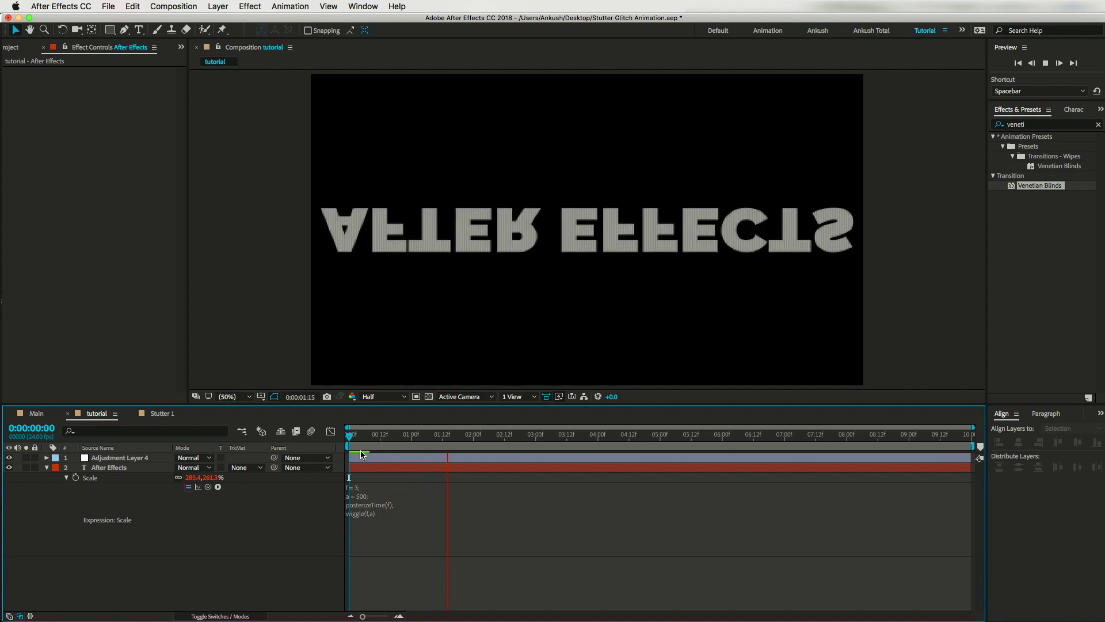
Step: Append the line [wiggle(f,a)[0],wiggle(f,a)[0]] to the text layer's Scale expression for uniform scaling
click(438, 486)
mouse_move(349, 488)
mouse_down()
mouse_move(542, 501)
mouse_move(349, 477)
mouse_up()
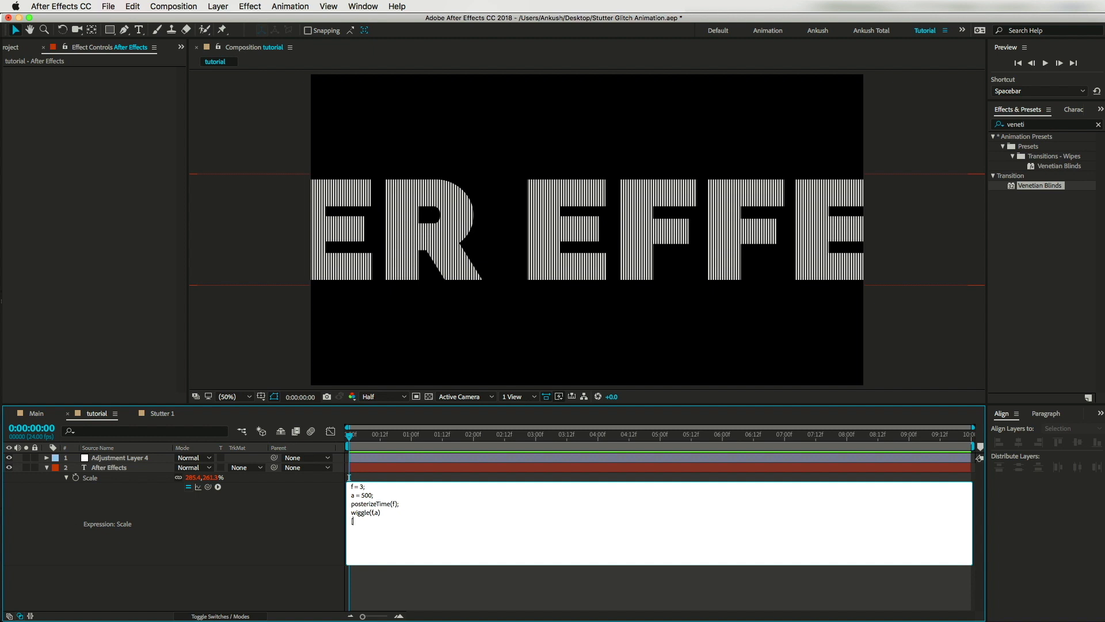
text(wiggle(f,a))
text(,)
text(wiggle(f,a))
click(411, 582)
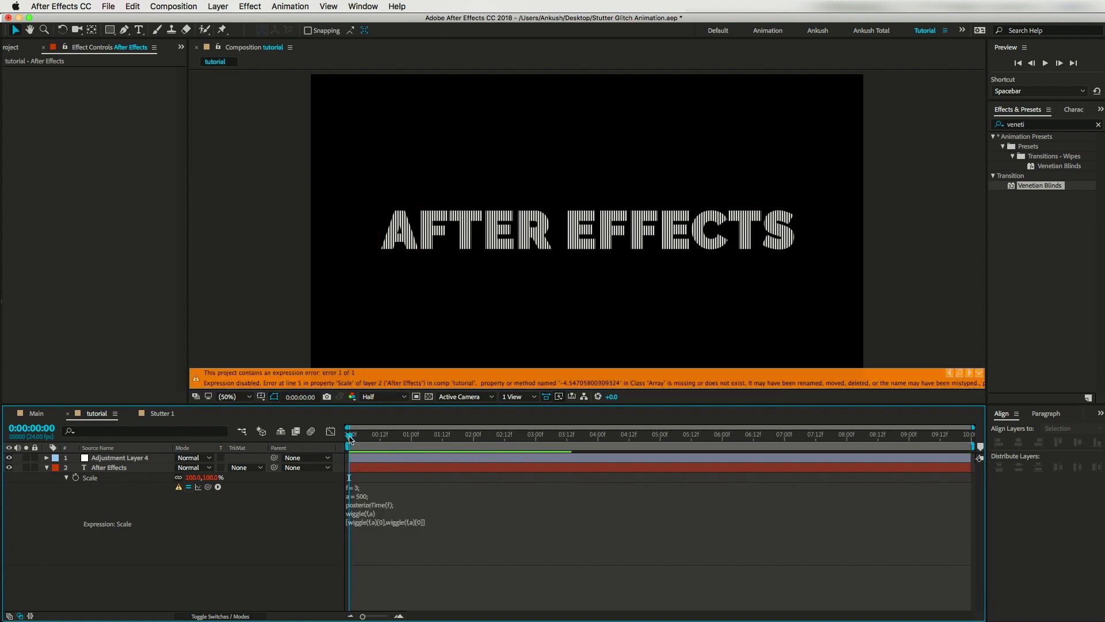
Step: End the wiggle(f,a) line of the text's Scale expression with a semicolon and preview the animation
click(369, 526)
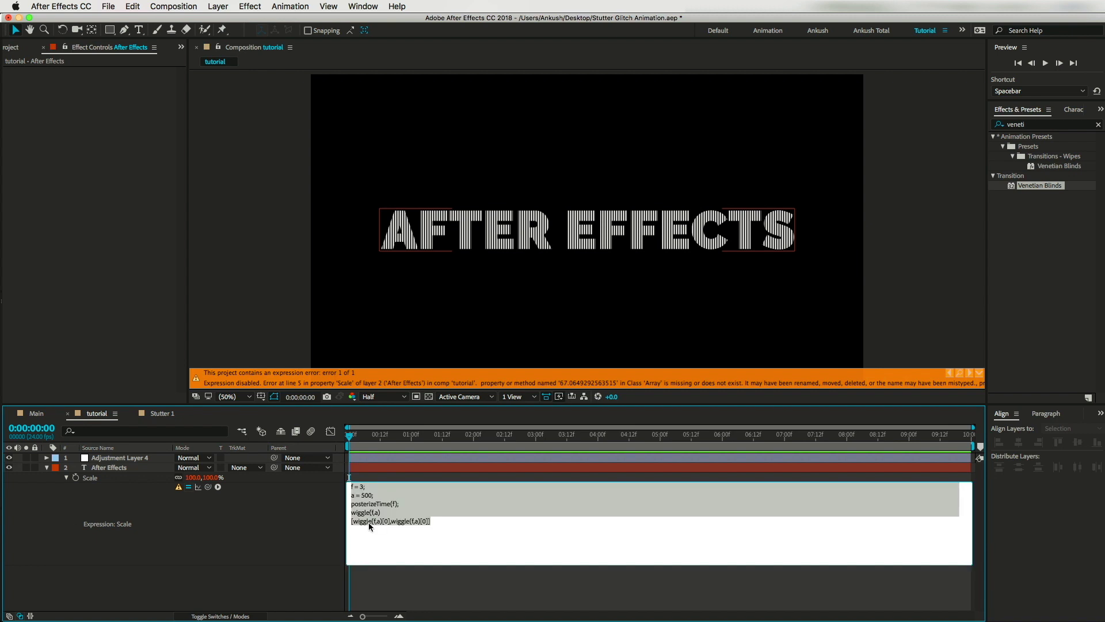
click(385, 513)
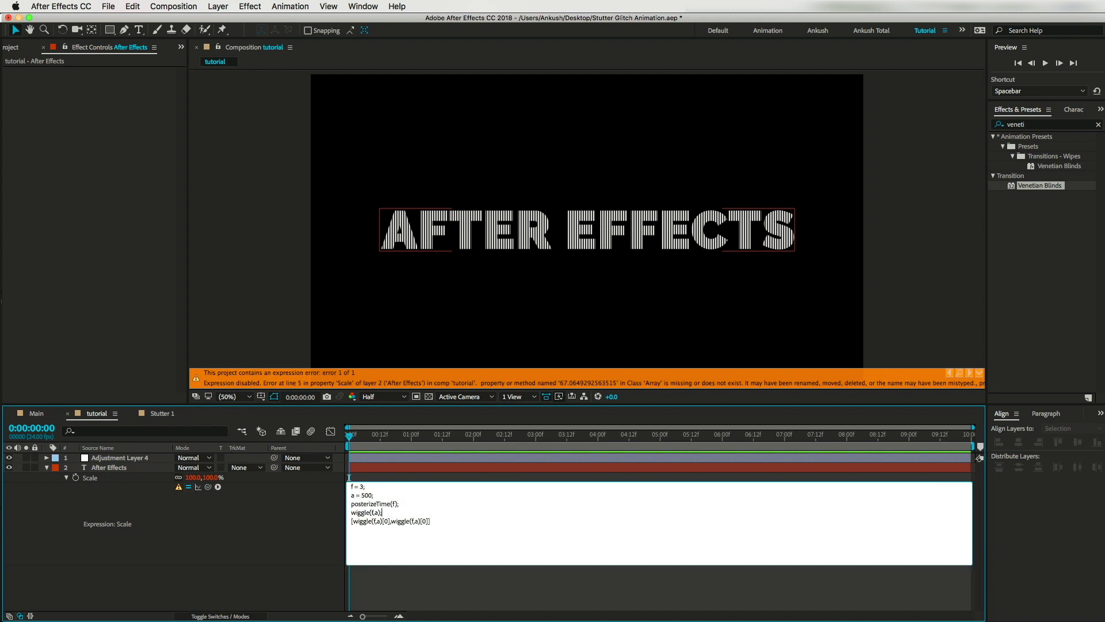
click(353, 575)
key(space)
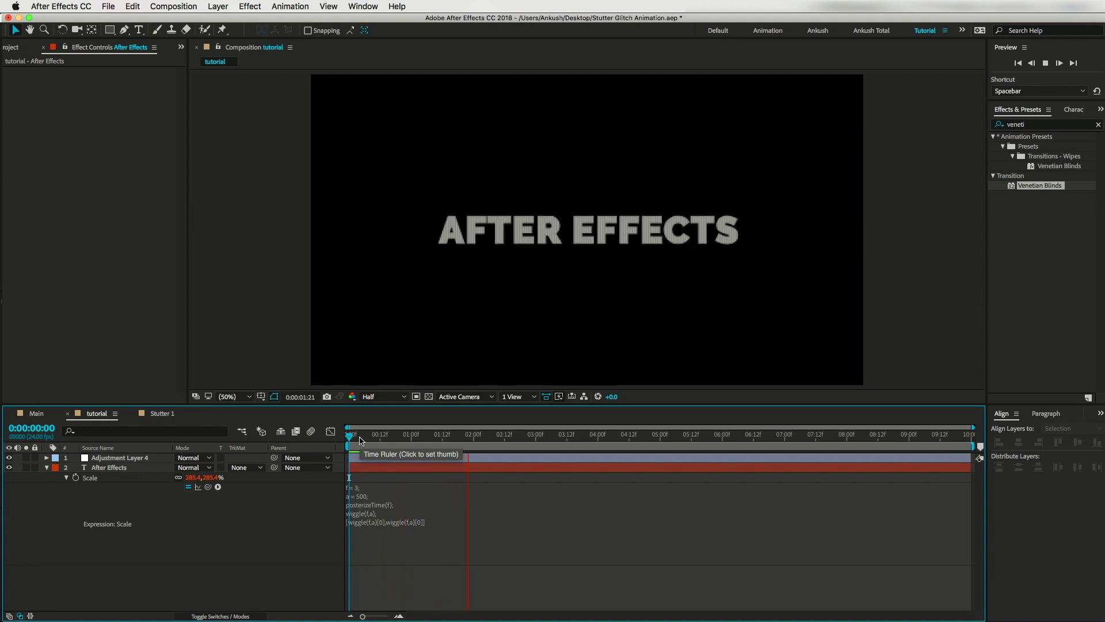
key(space)
Step: Increase the After Effects text layer's base Scale around 0:00:01:05 and preview the result from the start
drag(479, 435, 426, 469)
drag(198, 477, 316, 481)
click(103, 467)
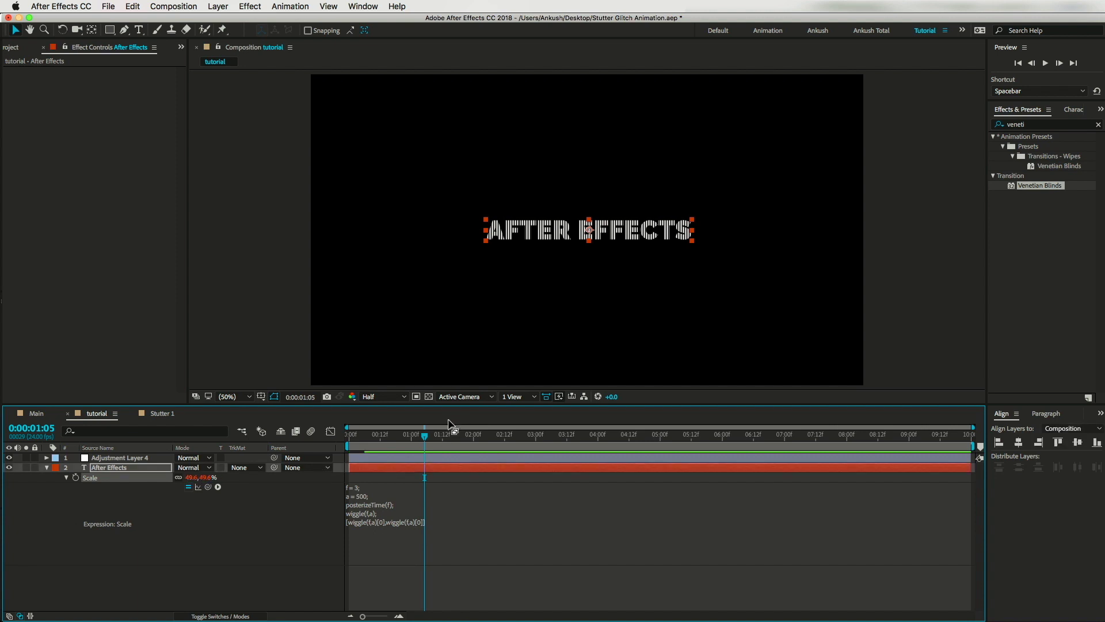
key(space)
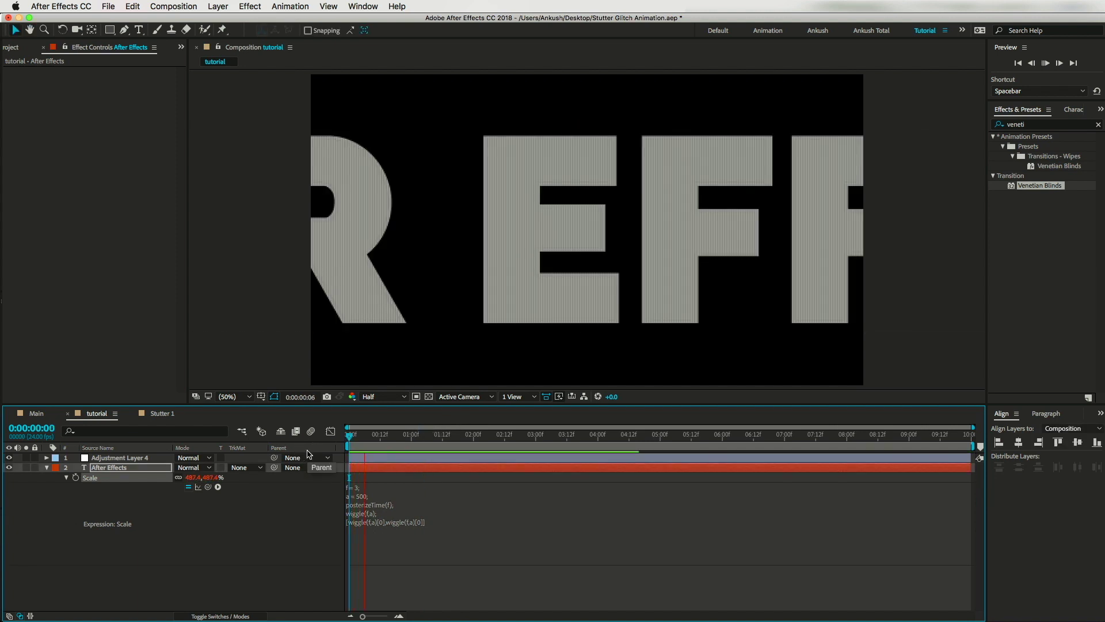
Step: Set the amplitude a to 100 in the text's Scale expression and preview from the start of the timeline
click(363, 496)
click(364, 495)
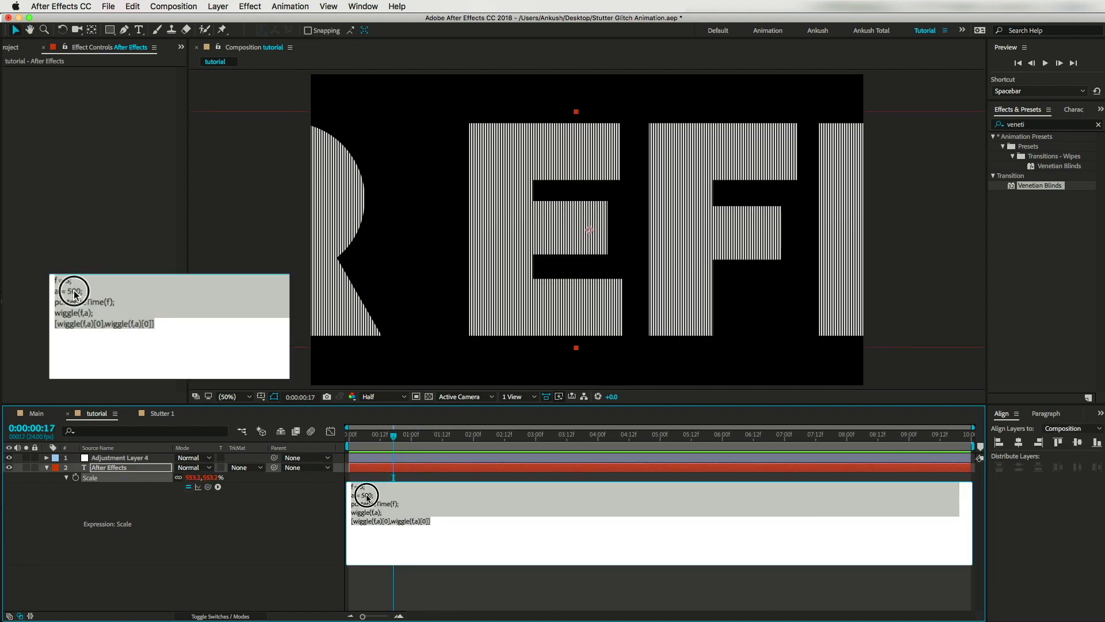
key(BackSpace)
key(BackSpace)
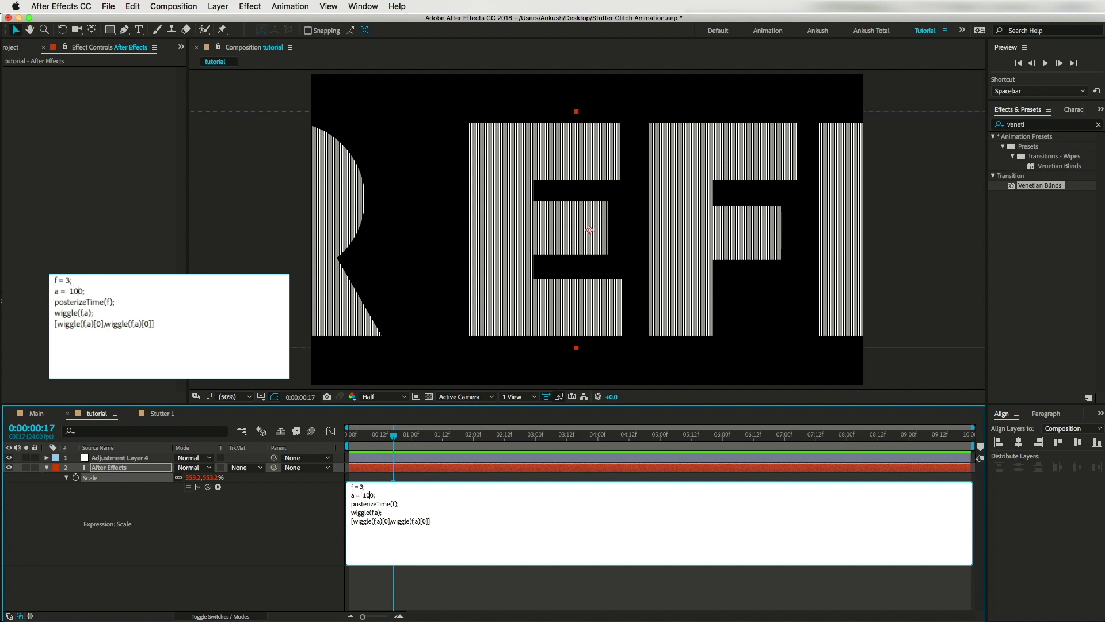
key(BackSpace)
click(401, 603)
drag(394, 435, 348, 436)
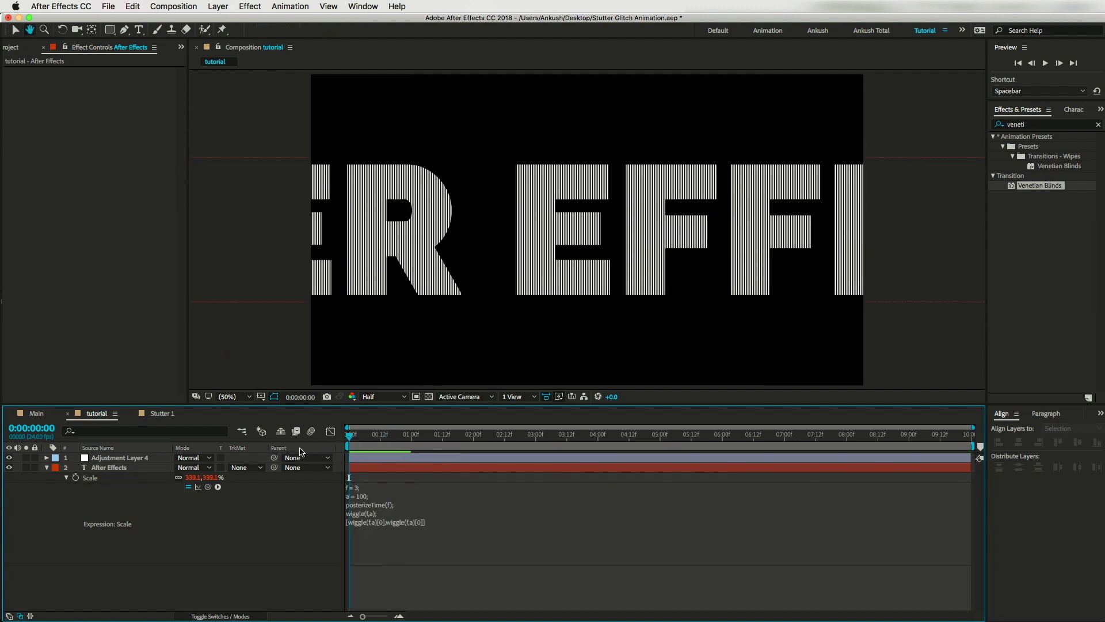
key(space)
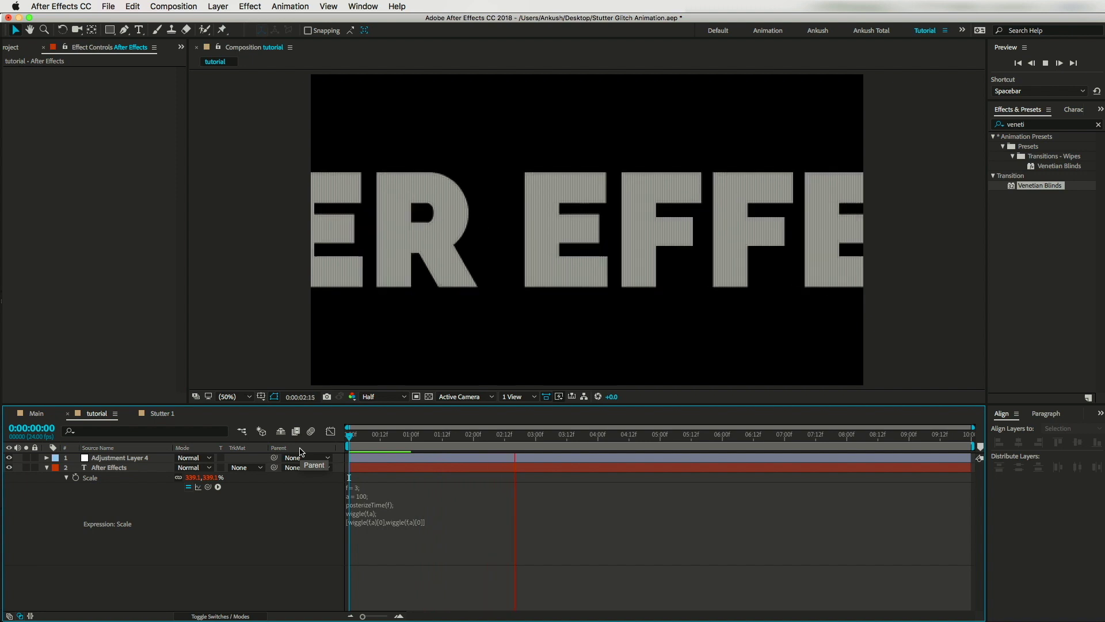
Step: Add the expression f = 3; a = 100; posterizeTime(f); wiggle(f,a); to the adjustment layer's Venetian Blinds Transition Completion
click(124, 459)
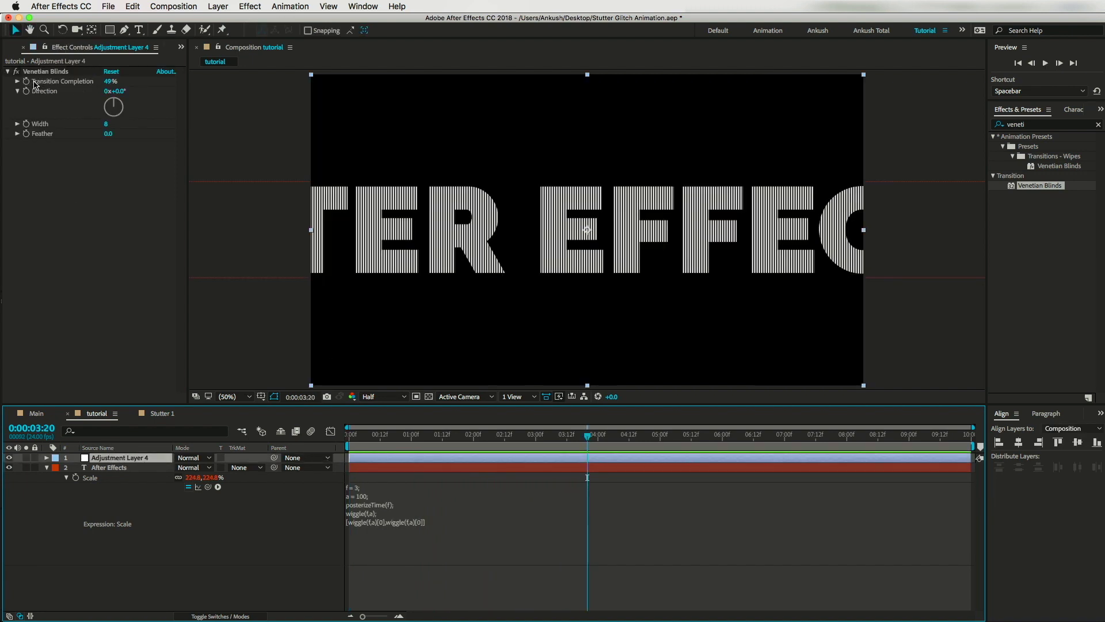
click(430, 528)
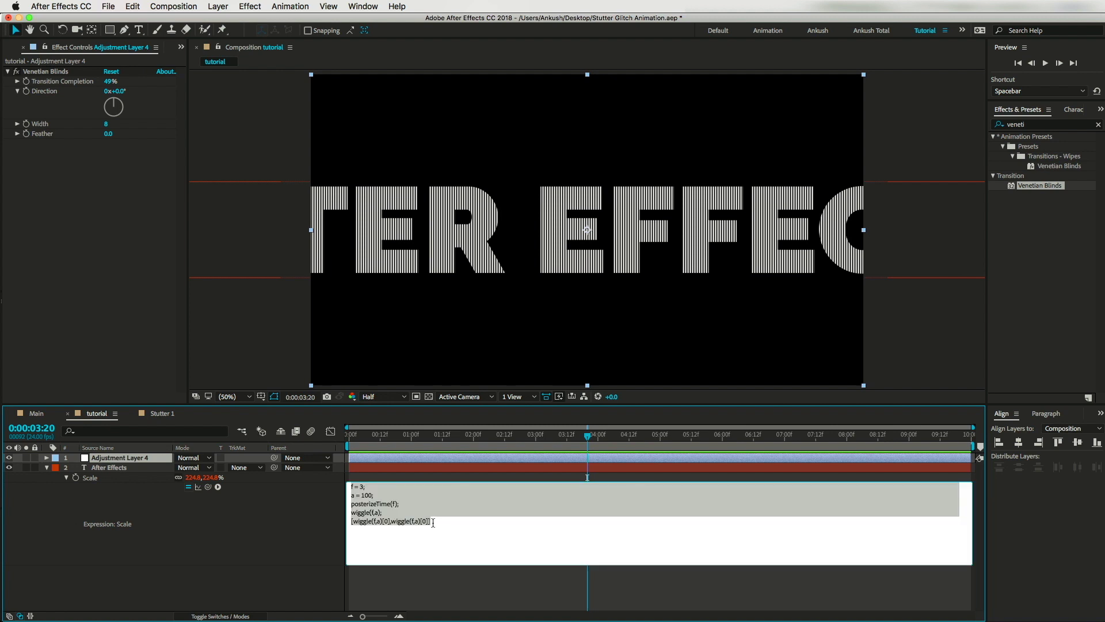
alt+click(26, 81)
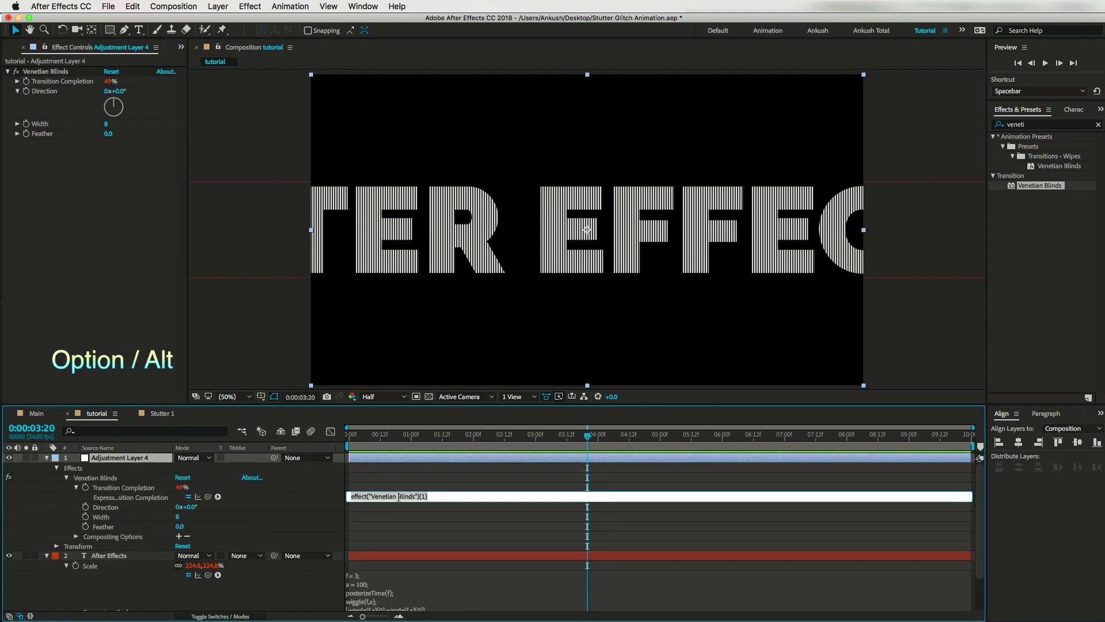
text(f = 3; a = 100; posterizeTime(f); wiggle(f,a);)
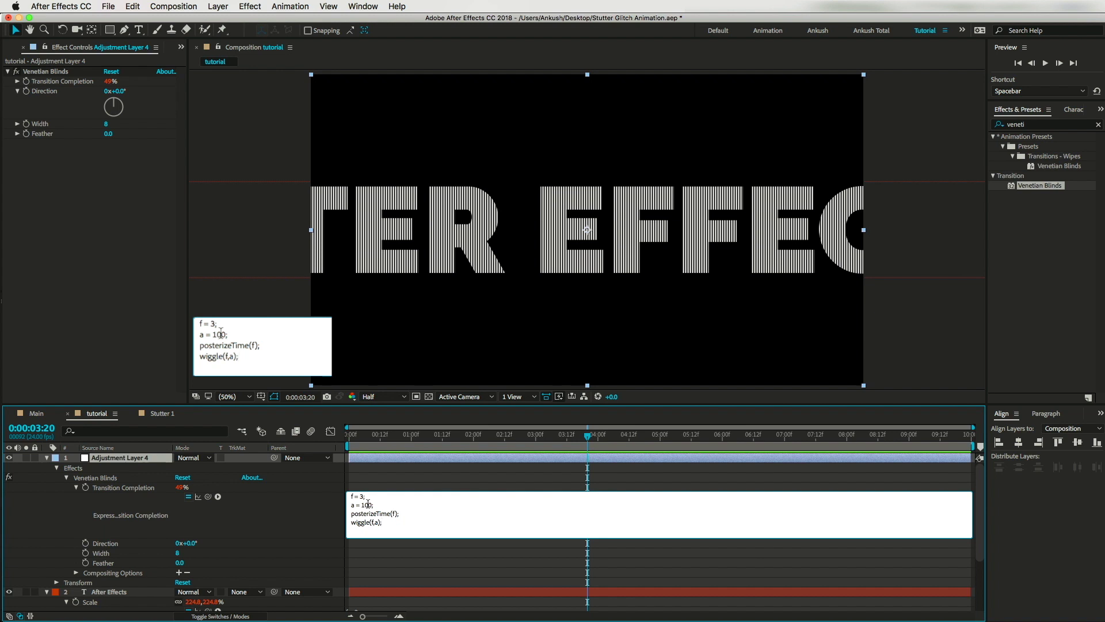
Step: Set f to 1 and a to 80 in the Transition Completion expression and preview from the start
key(BackSpace)
key(BackSpace)
key(BackSpace)
click(461, 199)
key(Home)
key(space)
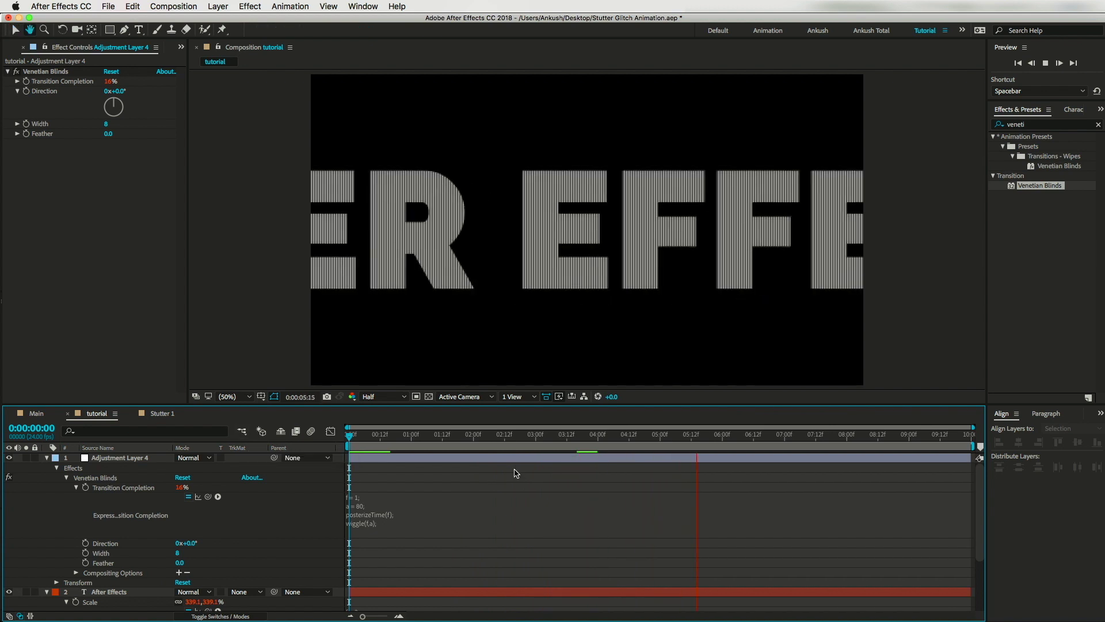
Step: Set the adjustment layer's Venetian Blinds Direction to 90° and rewind through the finished example video
click(698, 442)
drag(698, 442, 740, 505)
drag(116, 95, 141, 94)
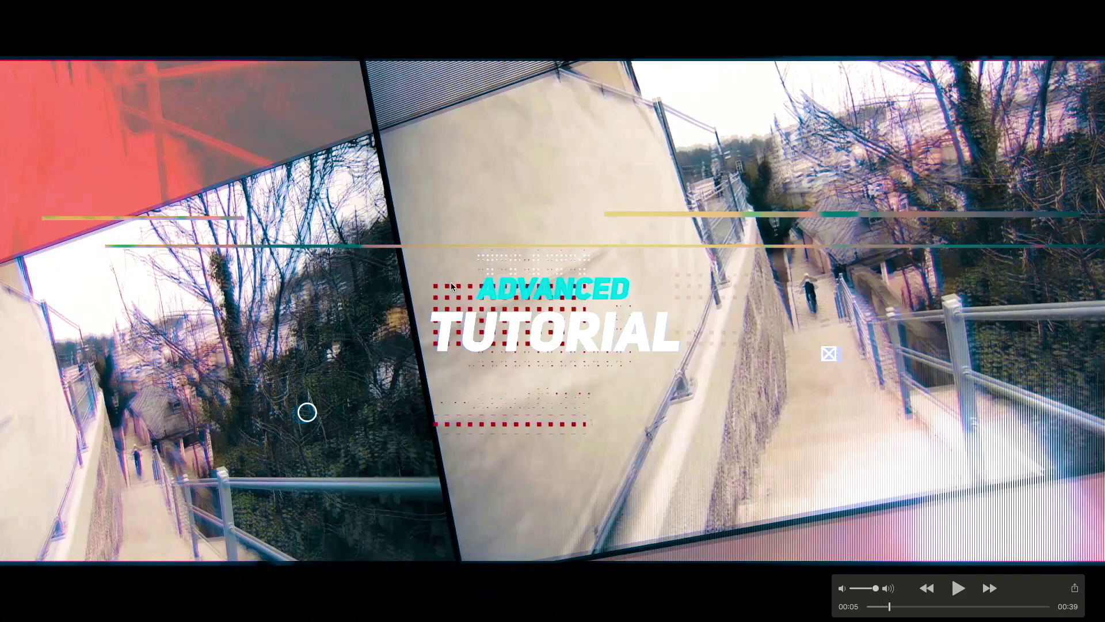
drag(889, 606, 876, 605)
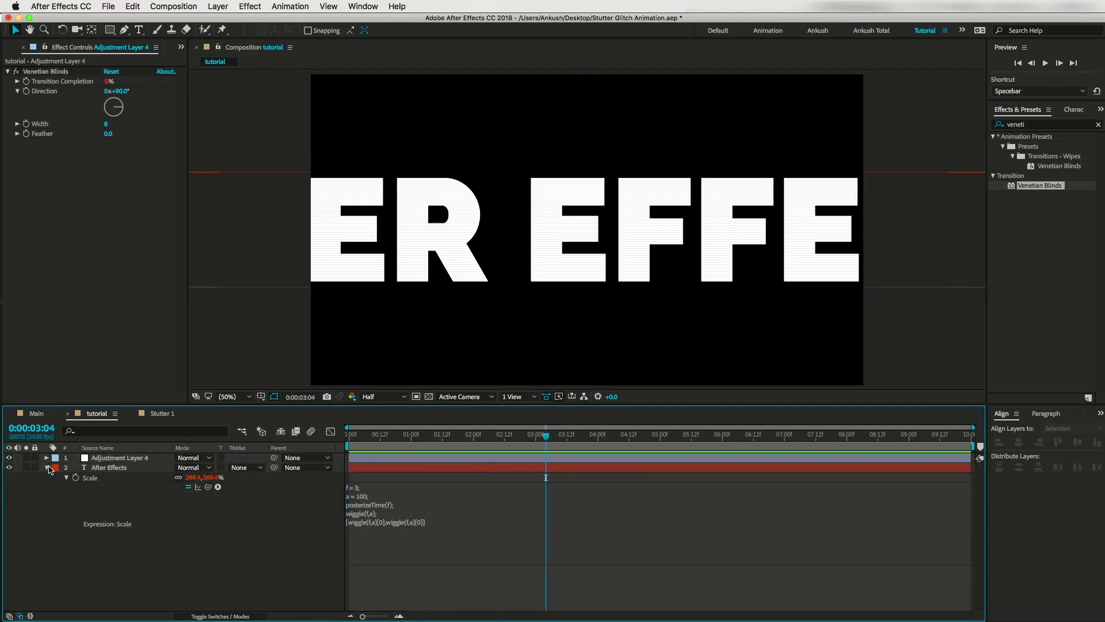
Step: Delete all layers from the tutorial composition, including the adjustment layer and the After Effects text
click(51, 459)
key(super+a)
key(Delete)
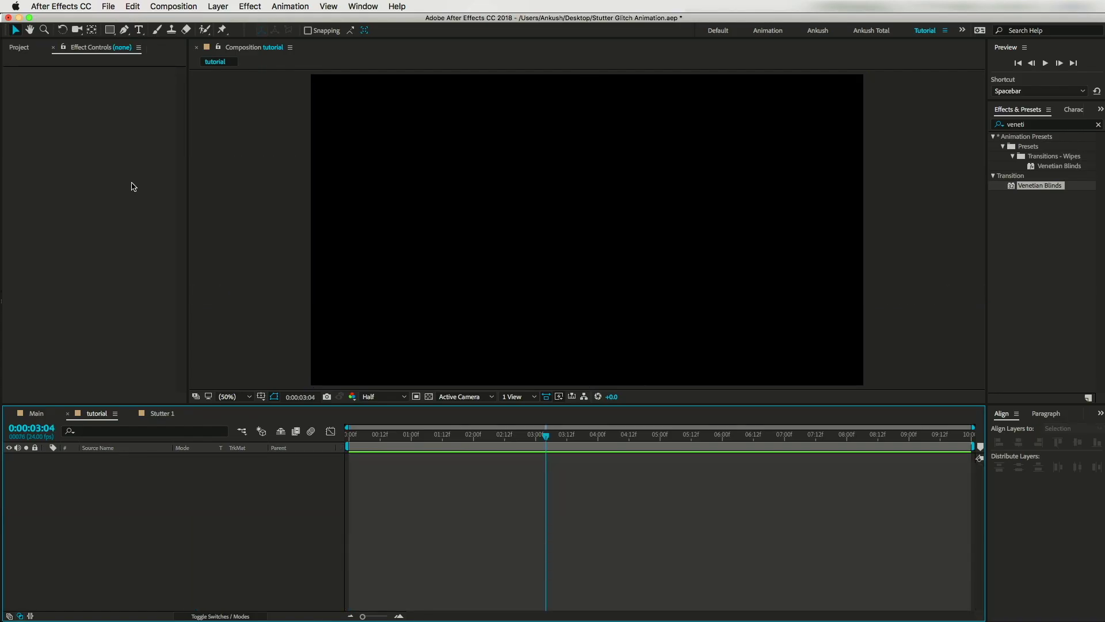
Step: Draw seven white (FFFFFF) horizontal rectangles of varying thickness on one shape layer, five in the frame's upper half and two in the lower half
key(q)
click(309, 30)
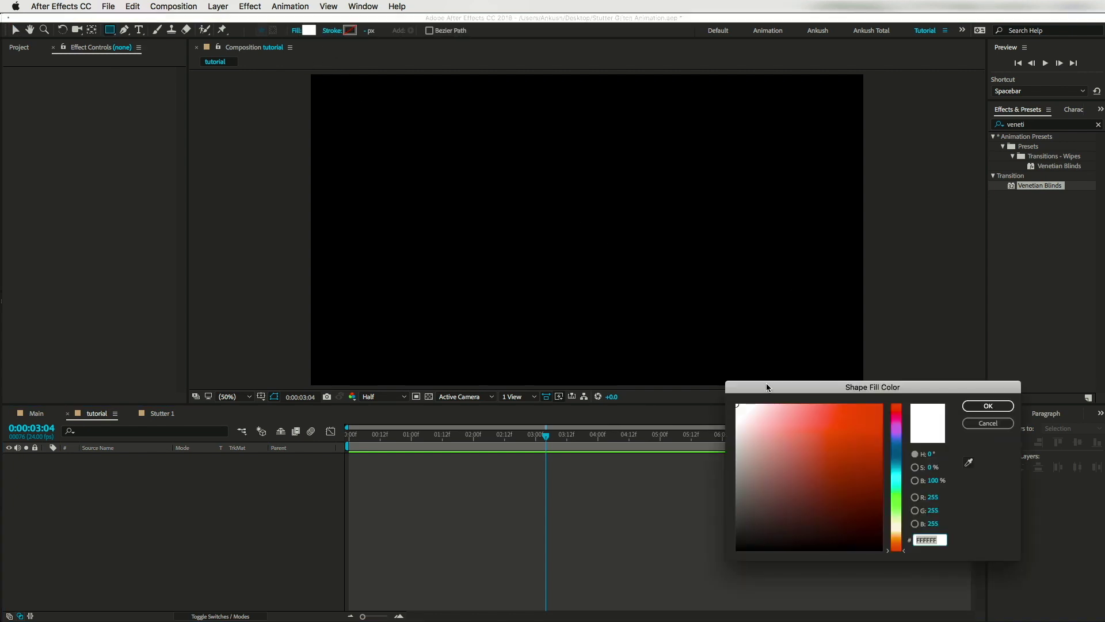
click(987, 406)
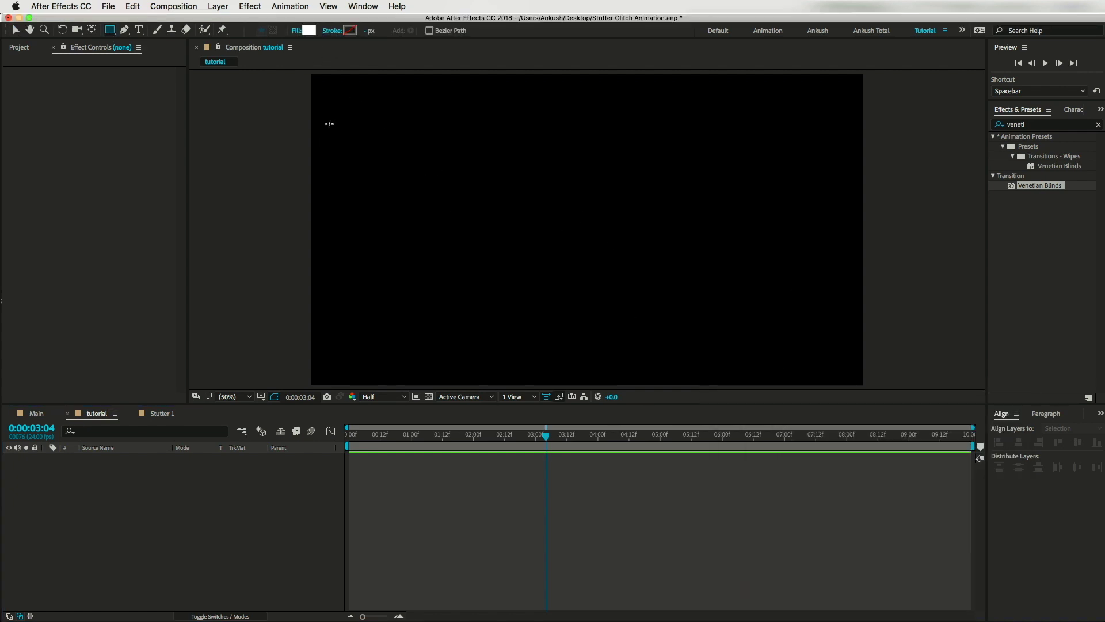
drag(332, 118, 564, 118)
drag(494, 134, 772, 139)
drag(343, 176, 631, 178)
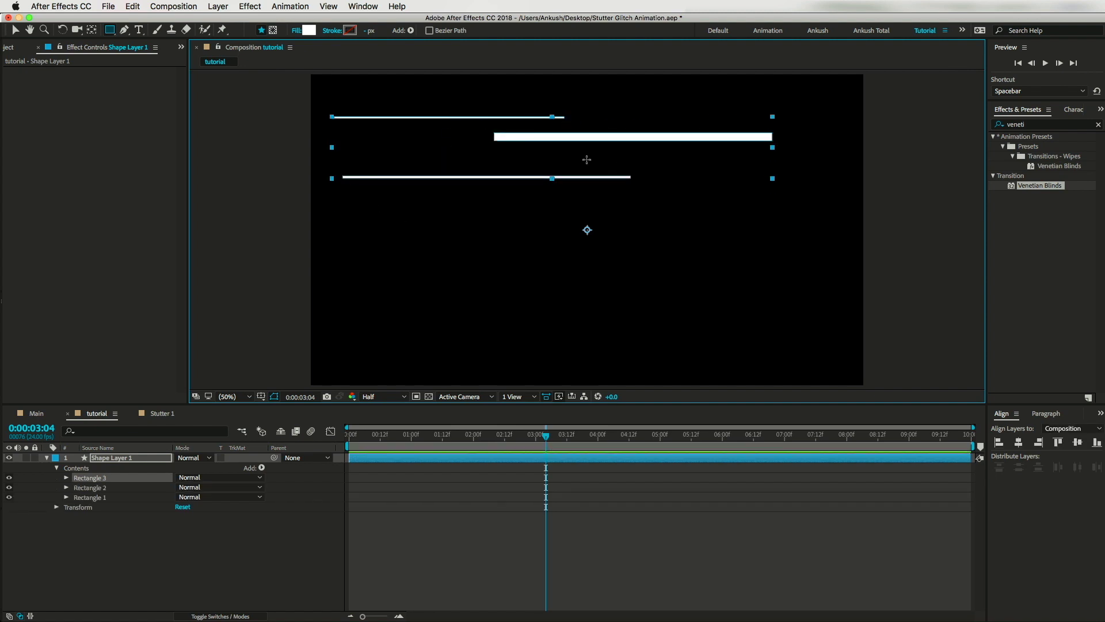
mouse_move(563, 150)
mouse_down()
mouse_move(668, 161)
mouse_move(803, 152)
mouse_up()
drag(511, 190, 769, 191)
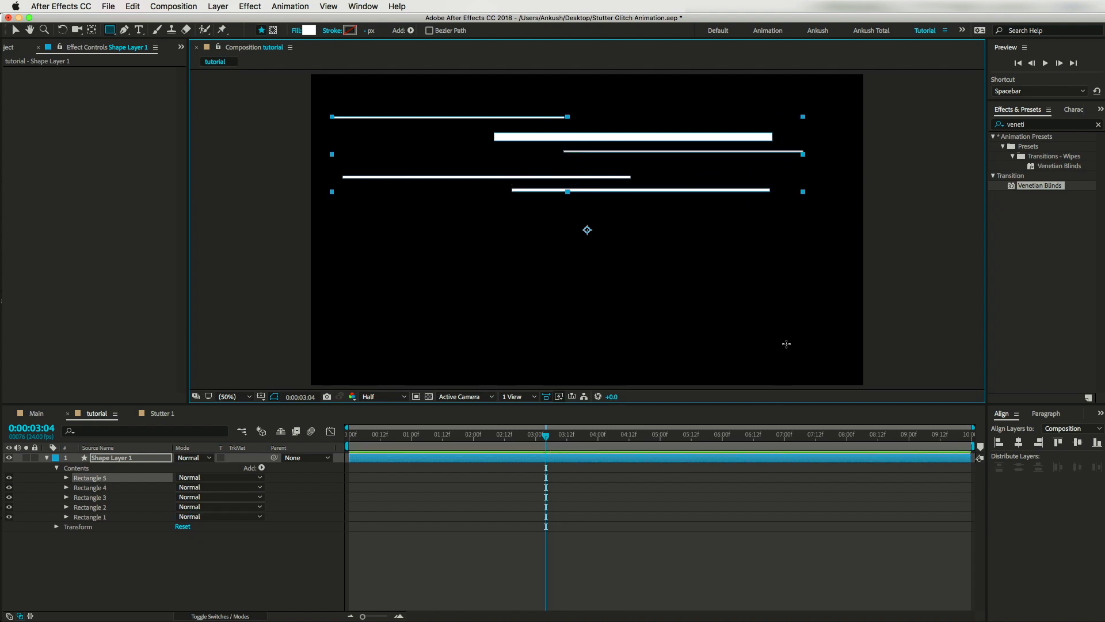
mouse_move(678, 296)
mouse_down()
mouse_move(696, 322)
mouse_move(883, 316)
mouse_up()
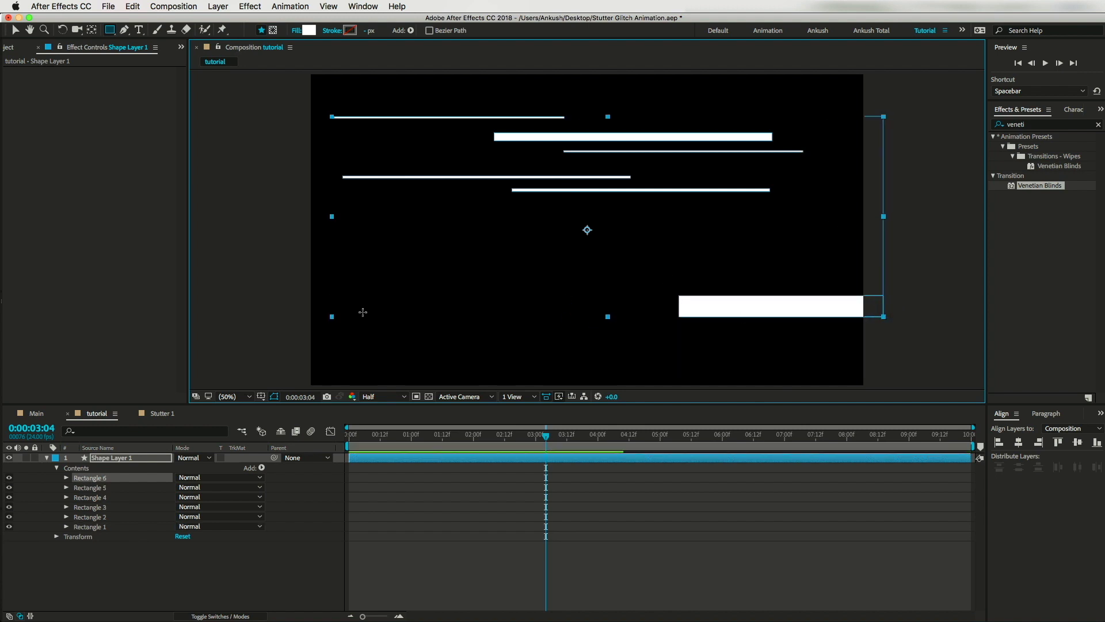
drag(329, 288, 514, 303)
Step: Collapse the shape layer's contents and apply the Fractal Noise effect to it
key(u)
click(1046, 124)
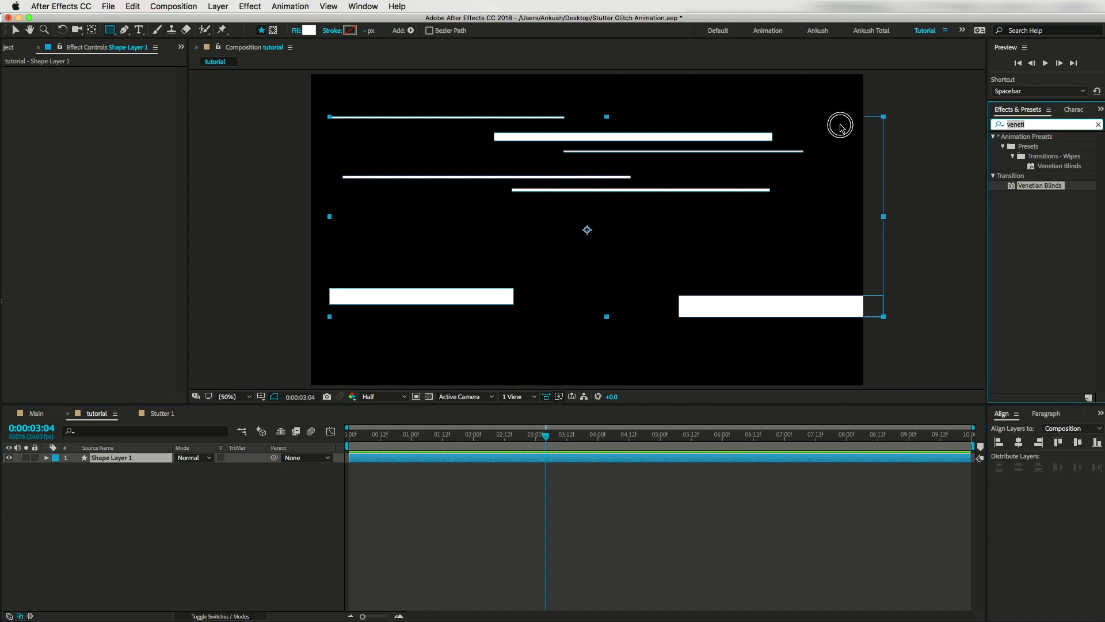
text(fract)
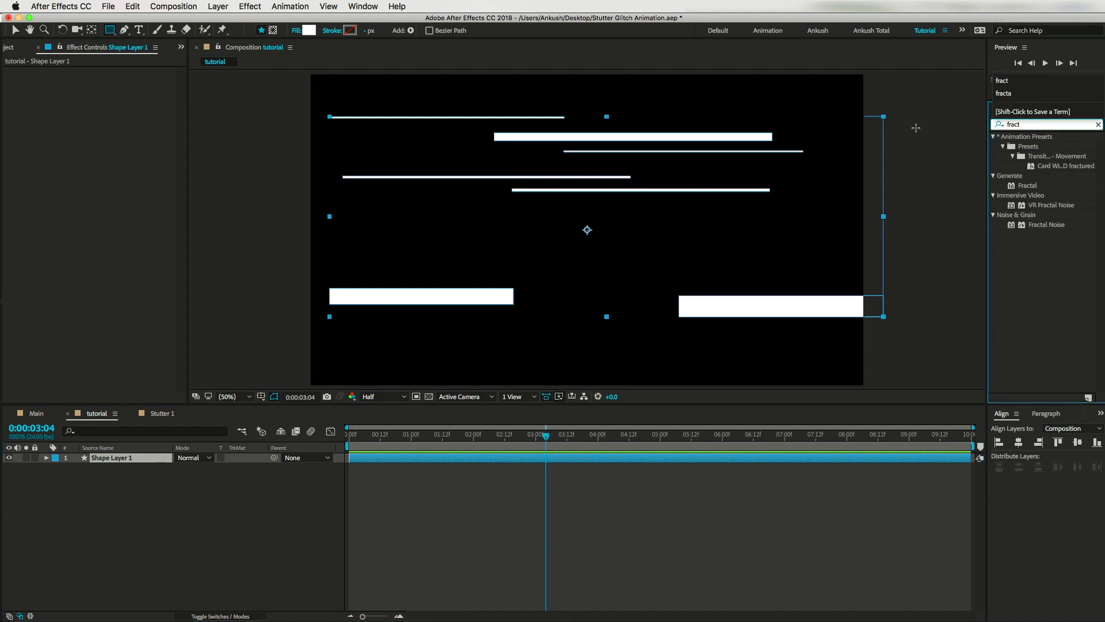
drag(1034, 226, 958, 230)
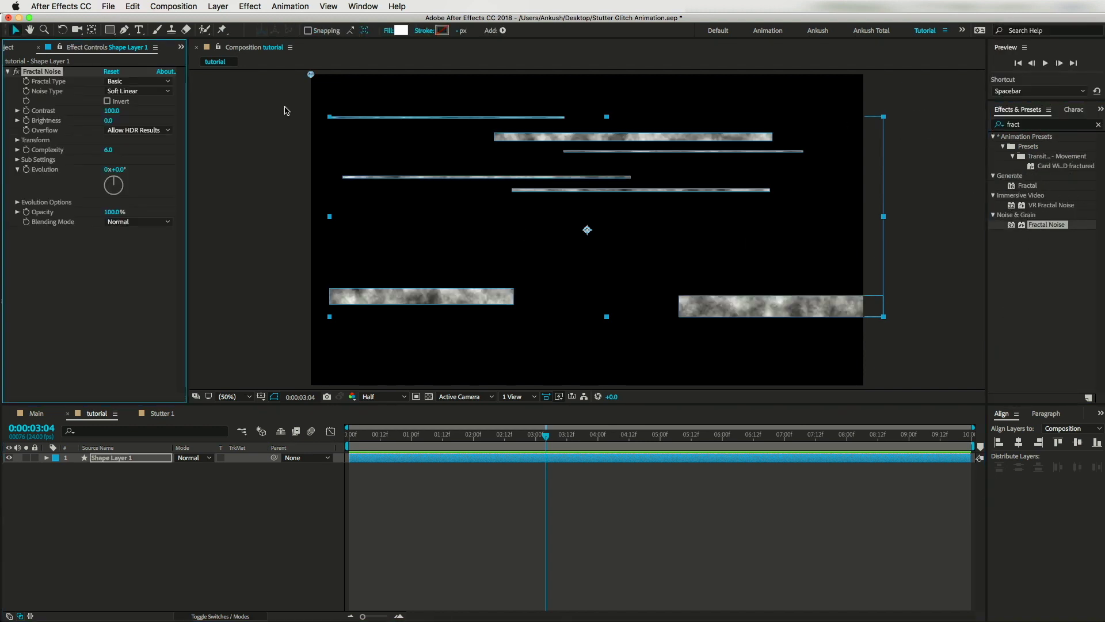
Step: Keep the Fractal Noise type at Soft Linear, and set Contrast to 200 and Complexity to 1
click(136, 91)
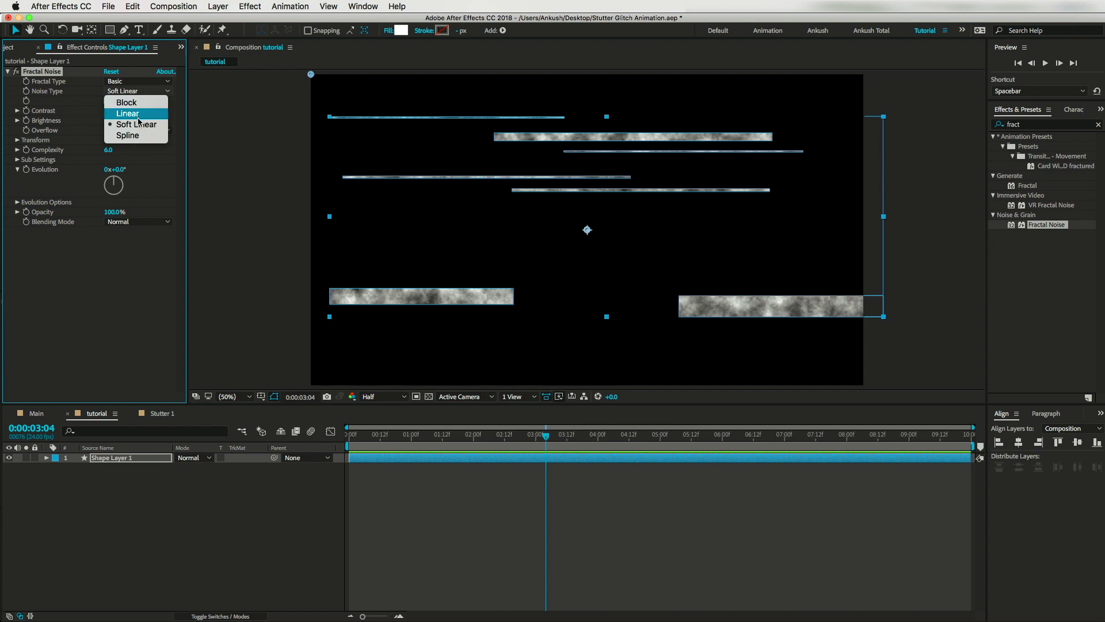
click(136, 125)
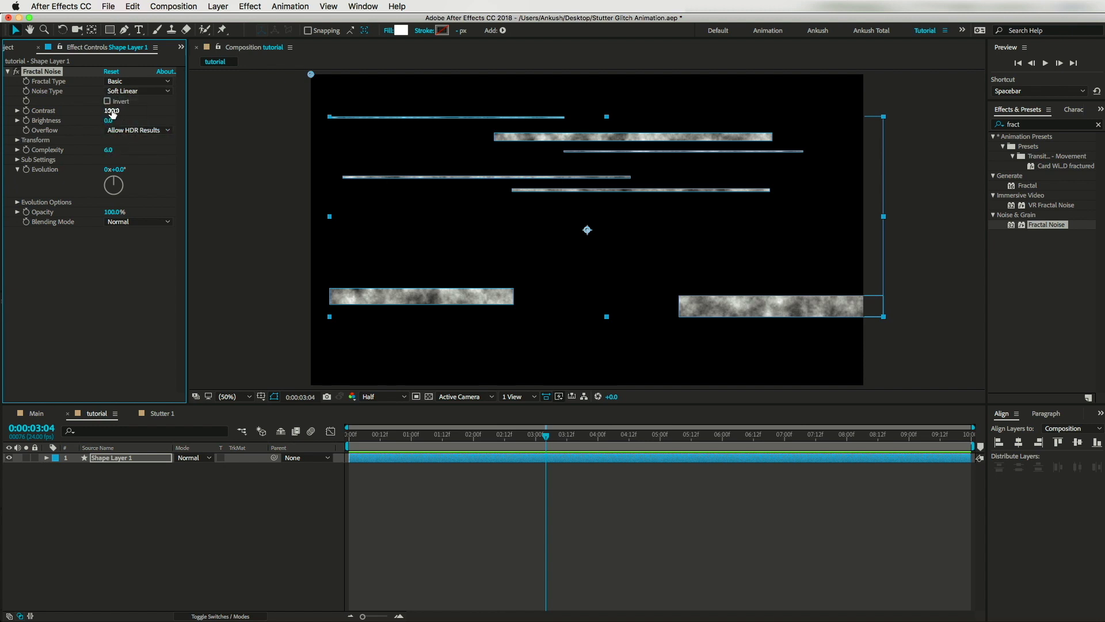
click(112, 111)
click(108, 151)
text(1)
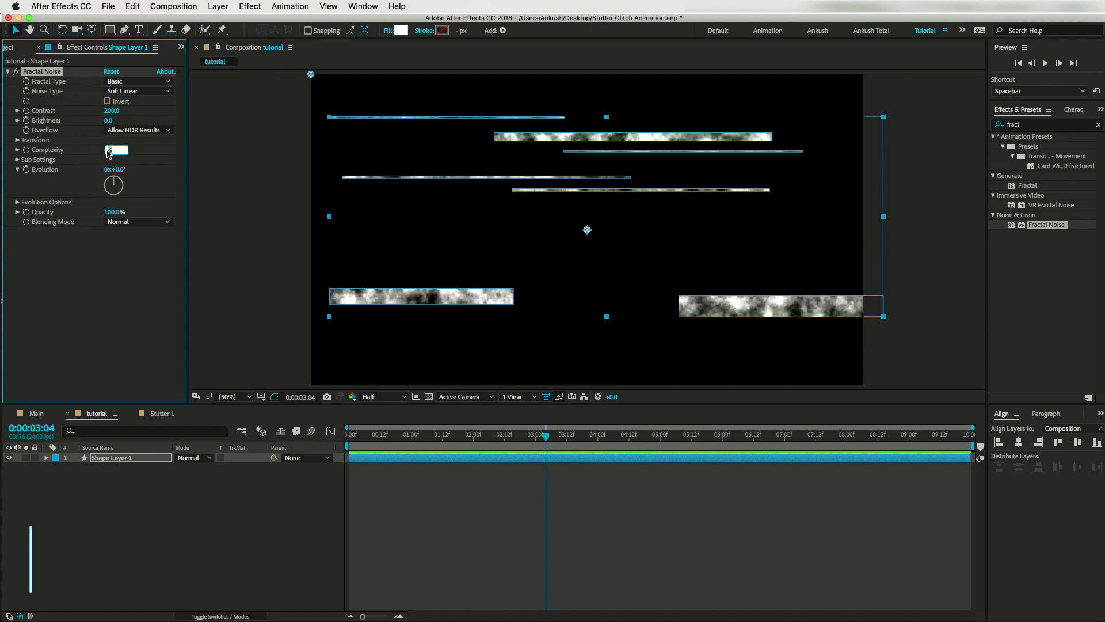
Step: Set the Fractal Noise transform Scale to 500 and move the current time to 0:00:03:19
click(17, 141)
click(111, 169)
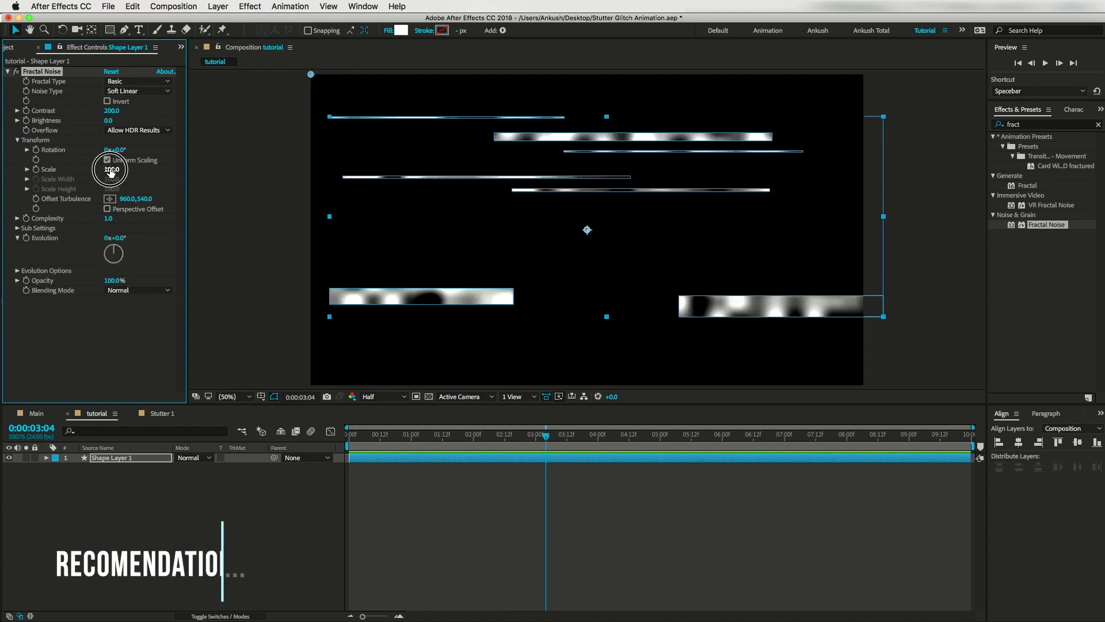
text(500)
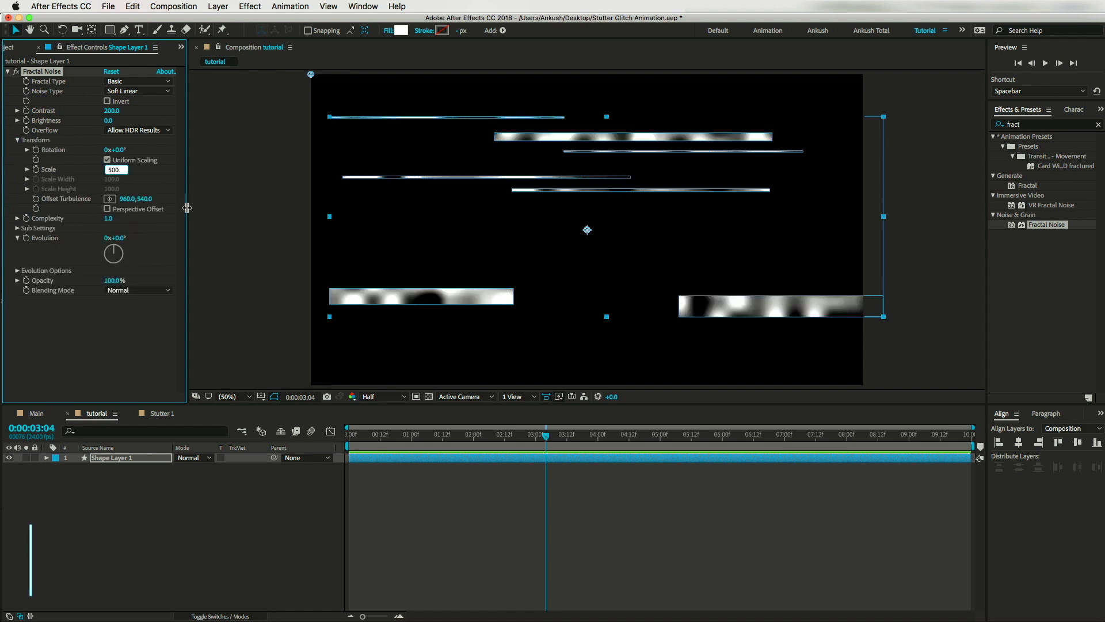
click(230, 223)
drag(546, 437, 587, 448)
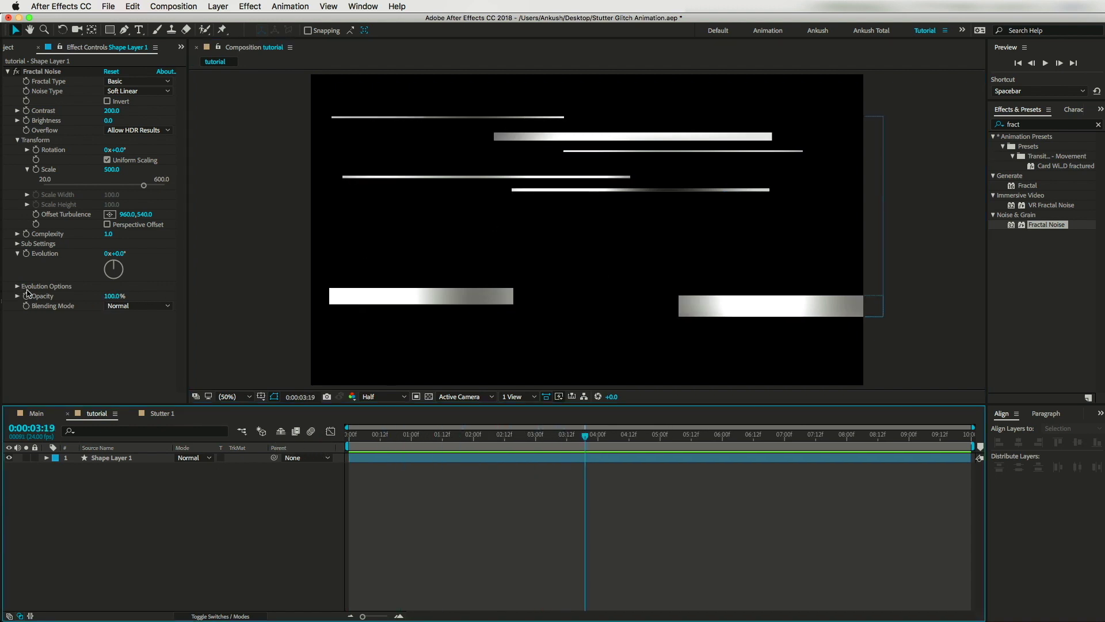
Step: Add the expression f = 2; a = 500; wiggle(f,a) to the Fractal Noise Evolution
key(alt)
alt+click(26, 254)
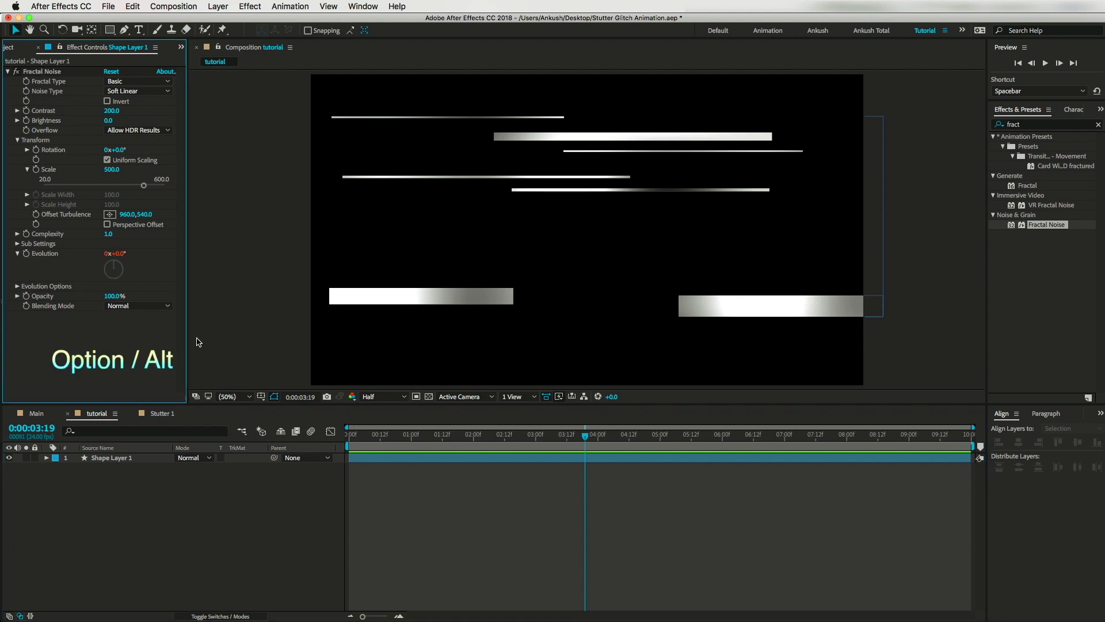
text(f=2)
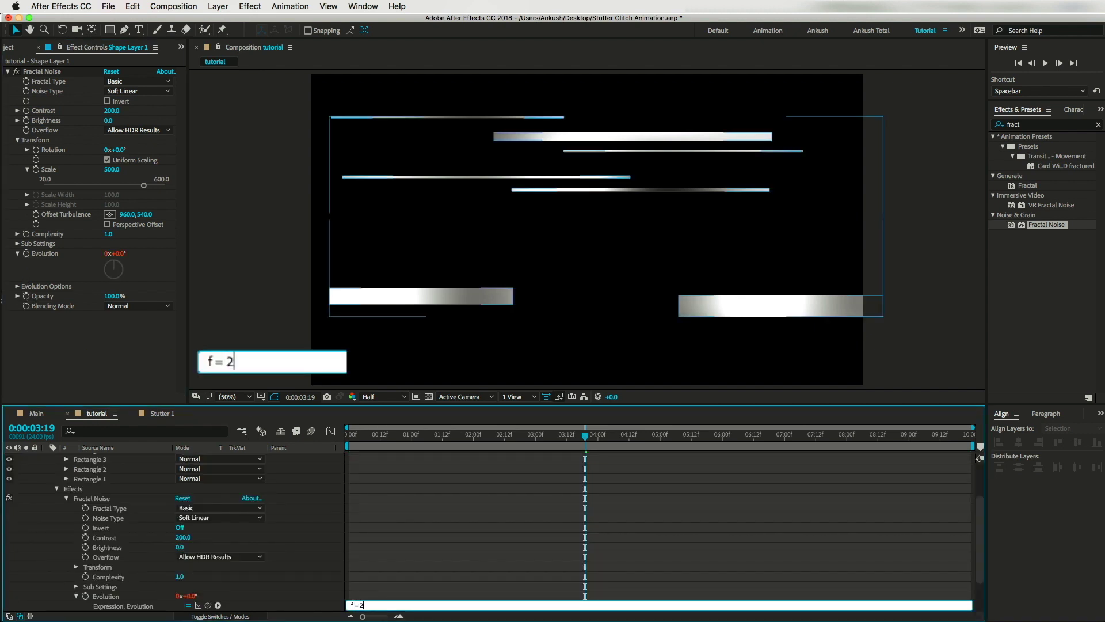
text(;)
key(super+a)
text(a)
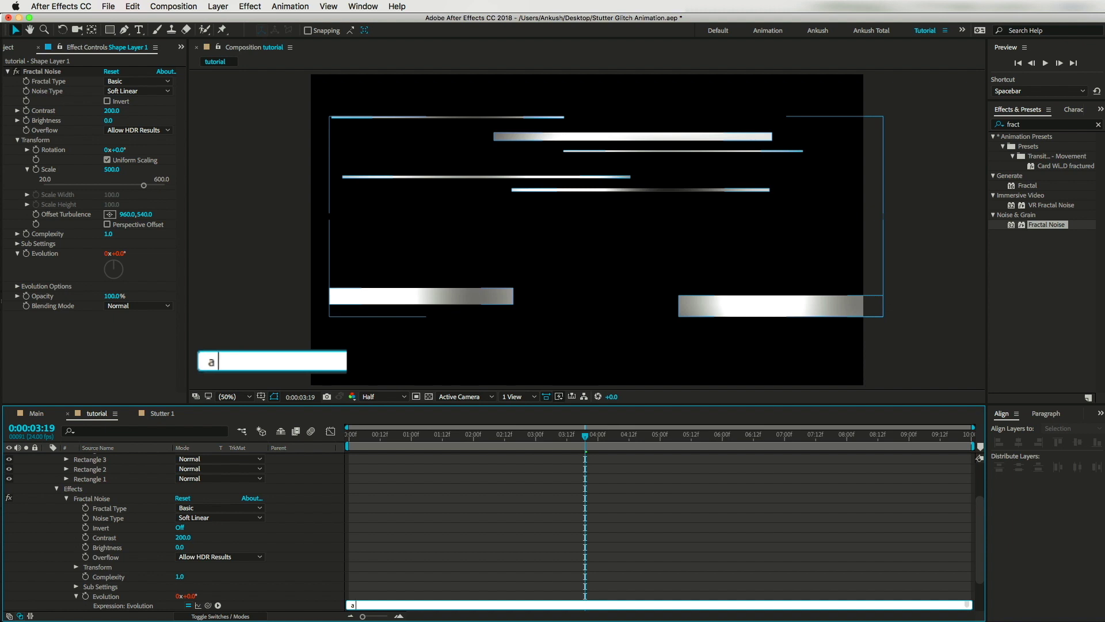
text( = 500;)
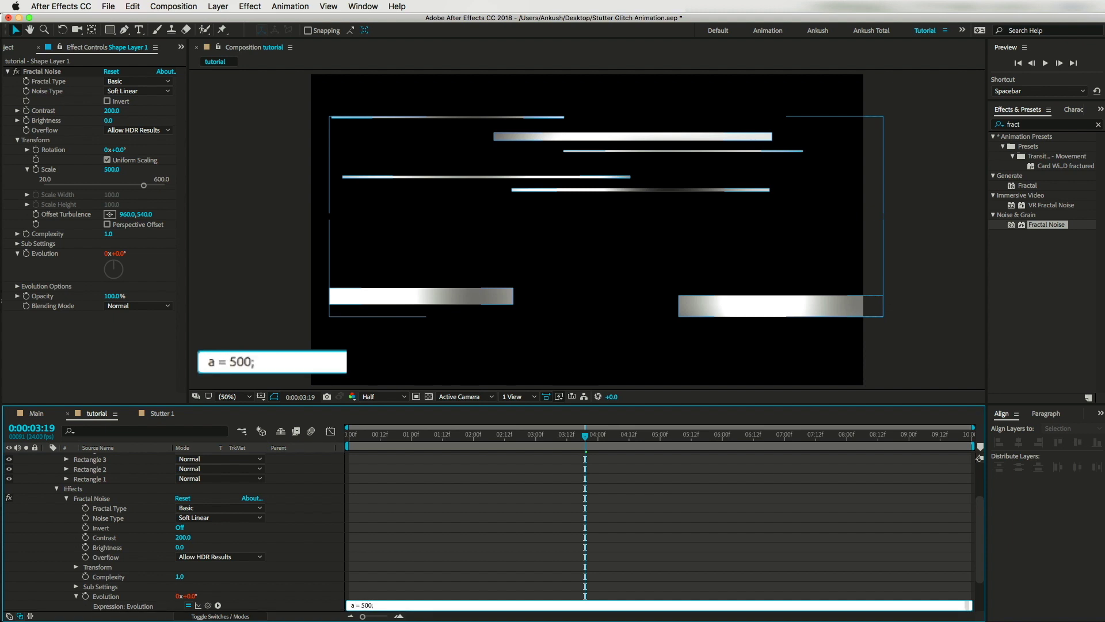
key(super+a)
text(wiggle(f)
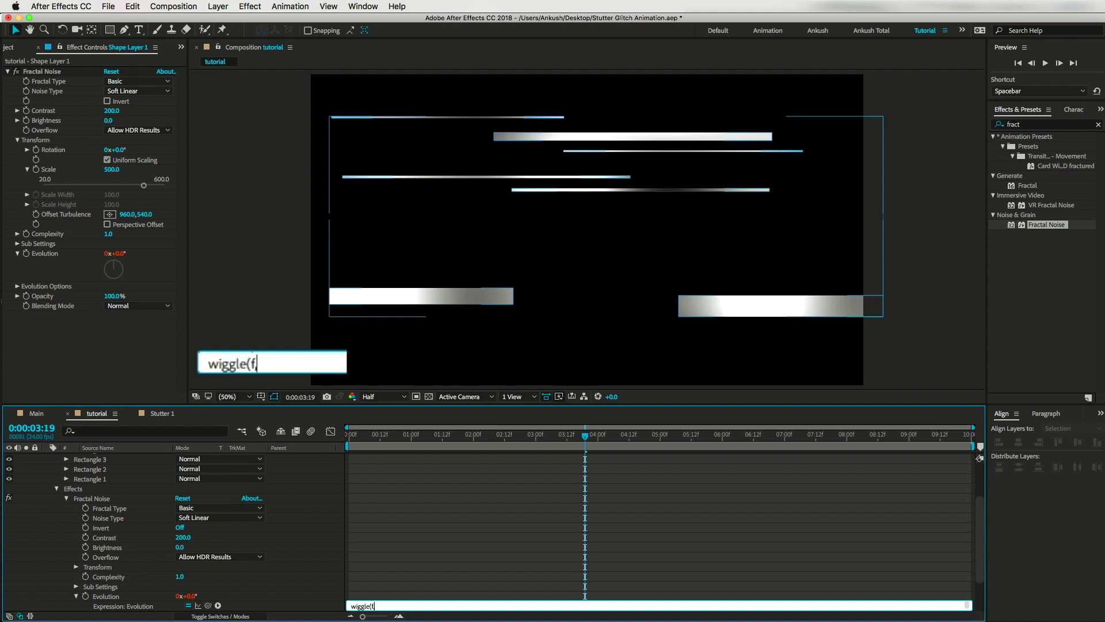
text(,a))
click(368, 507)
Step: Preview the animated noise on the bars from the start of the timeline
key(Home)
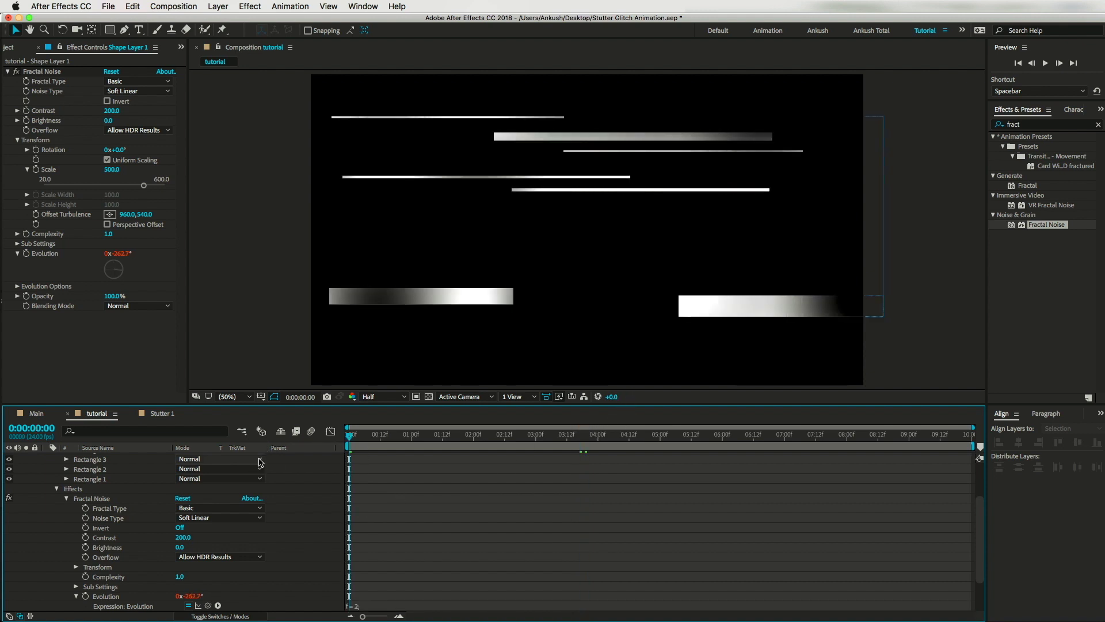
key(space)
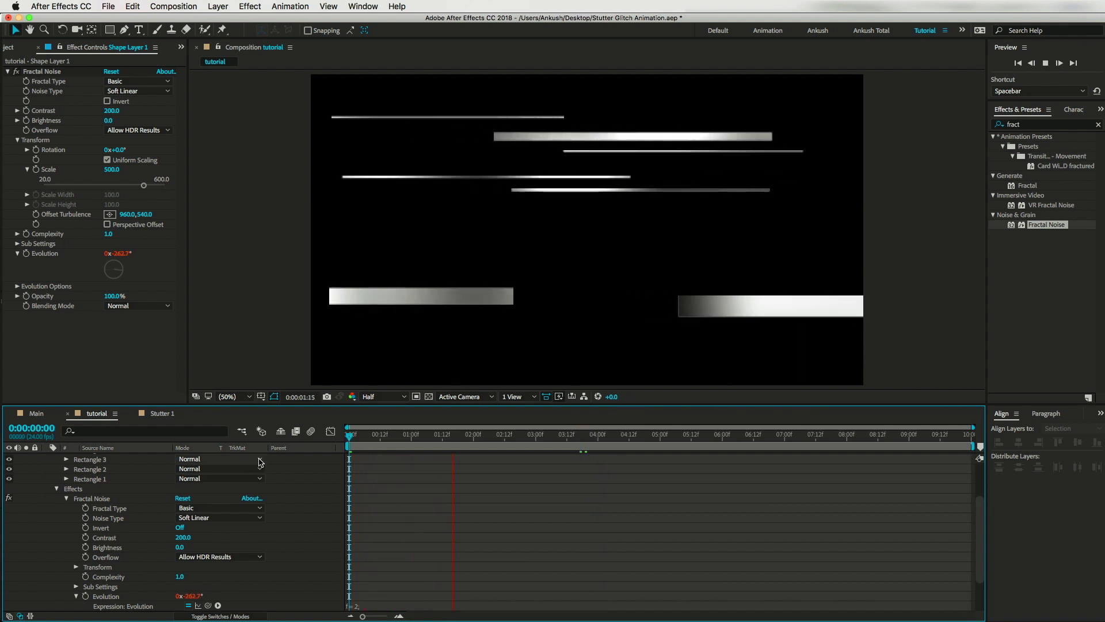
key(space)
Step: Pre-compose the shape layer into a new composition named Glitch, moving all attributes into it
scroll(51, 471, up, 3)
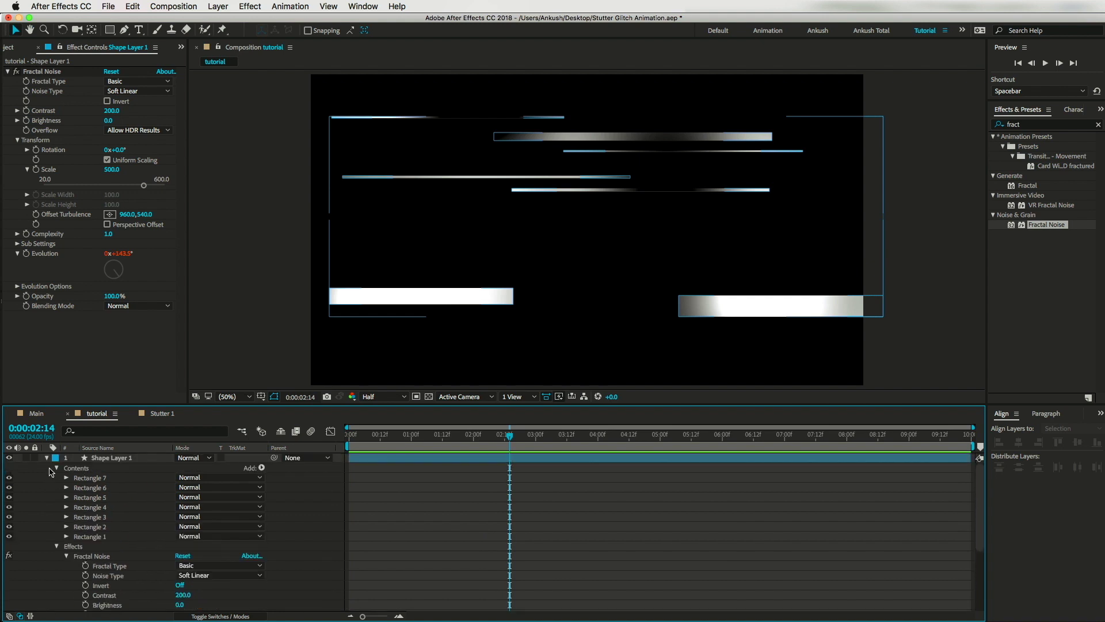
click(46, 458)
click(116, 512)
right_click(113, 464)
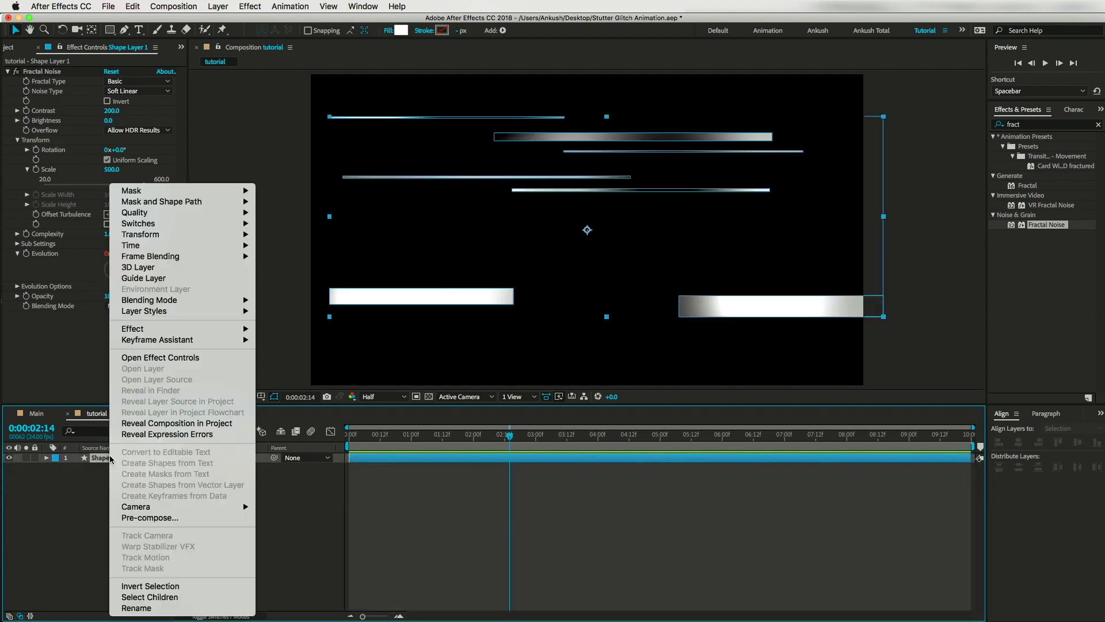
click(154, 518)
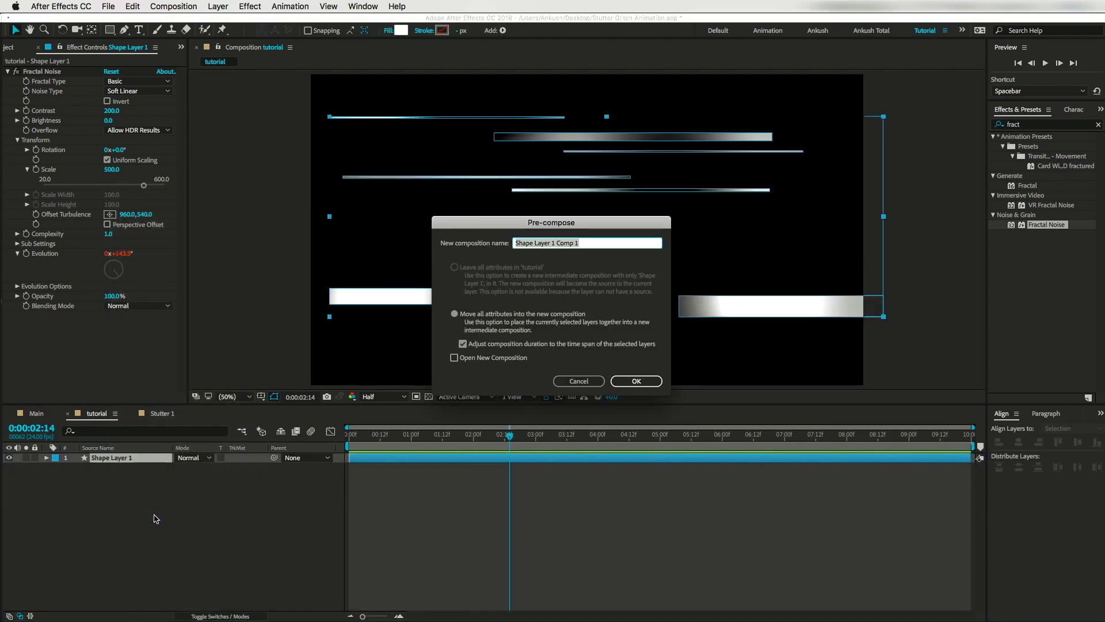
text(Glitch)
click(636, 381)
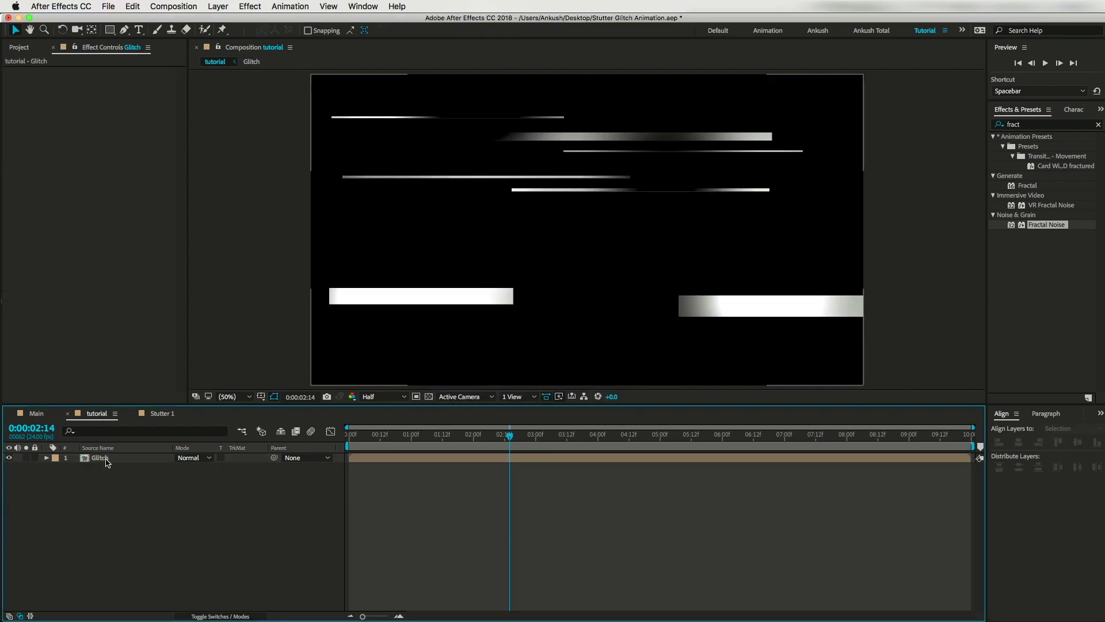
Step: Find the Tint effect and apply it to the Glitch layer
text(tint)
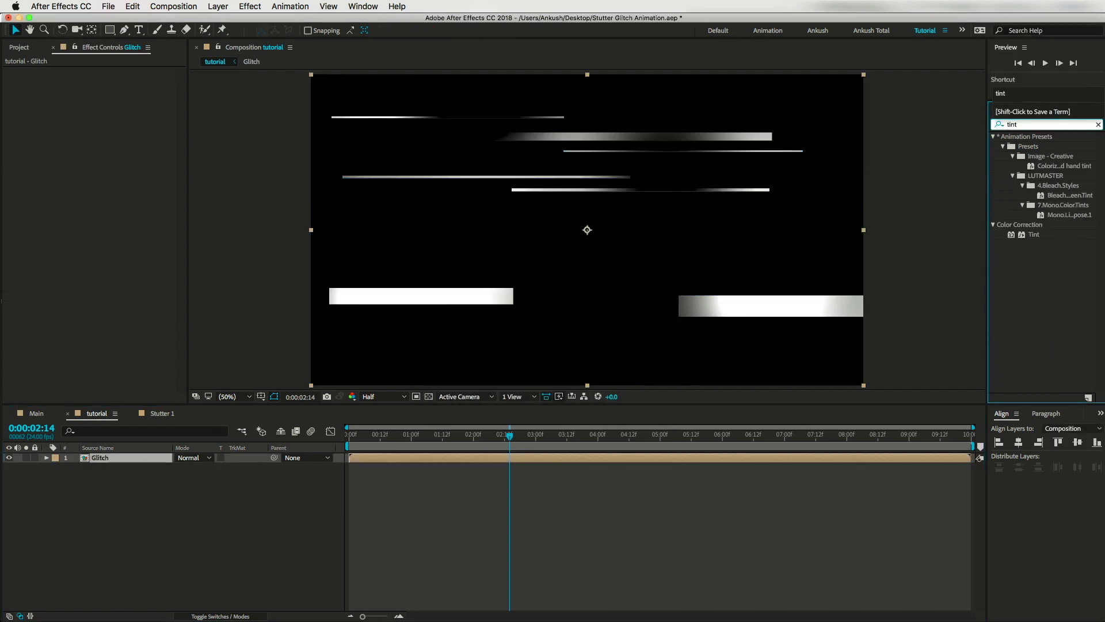
click(1034, 235)
double_click(1034, 235)
Step: Set the Tint effect's Map Black To color to a soft medium green
click(109, 82)
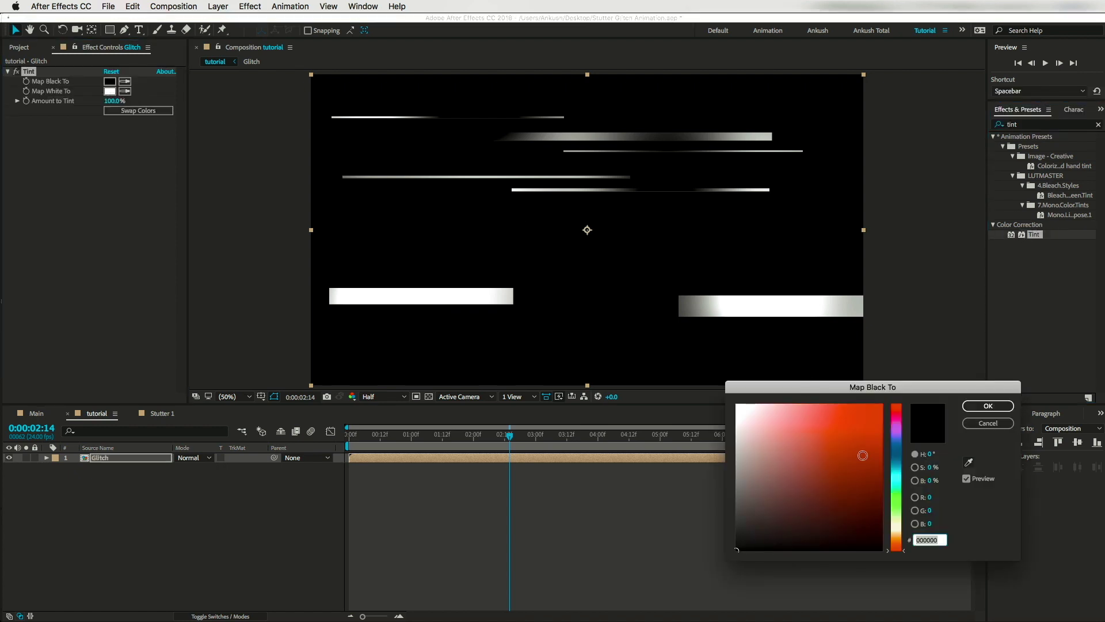
drag(891, 469, 895, 492)
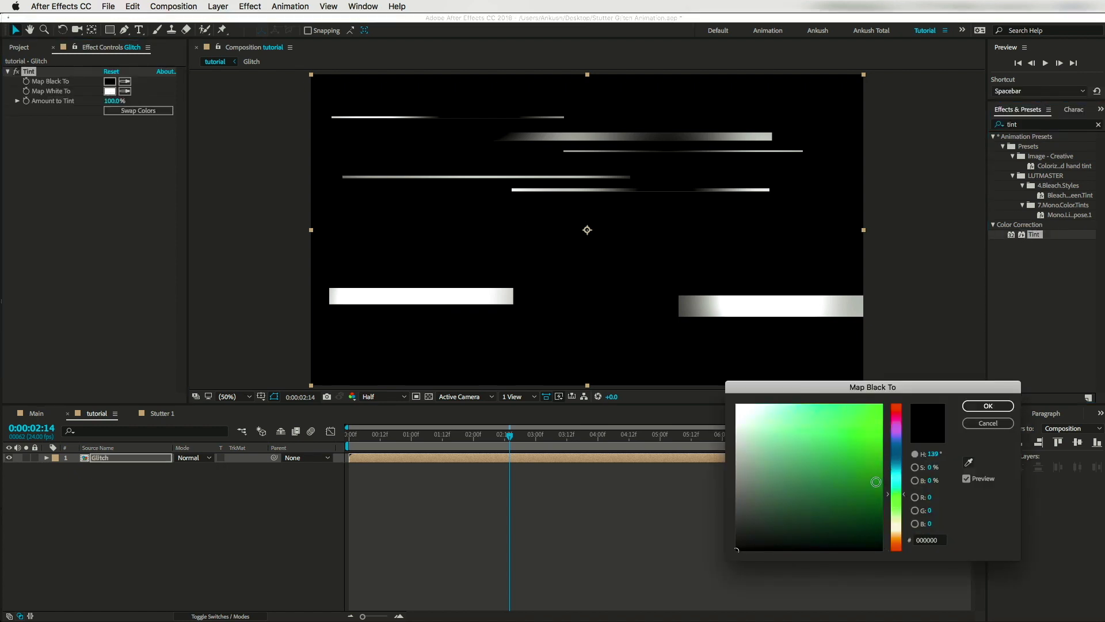
click(873, 472)
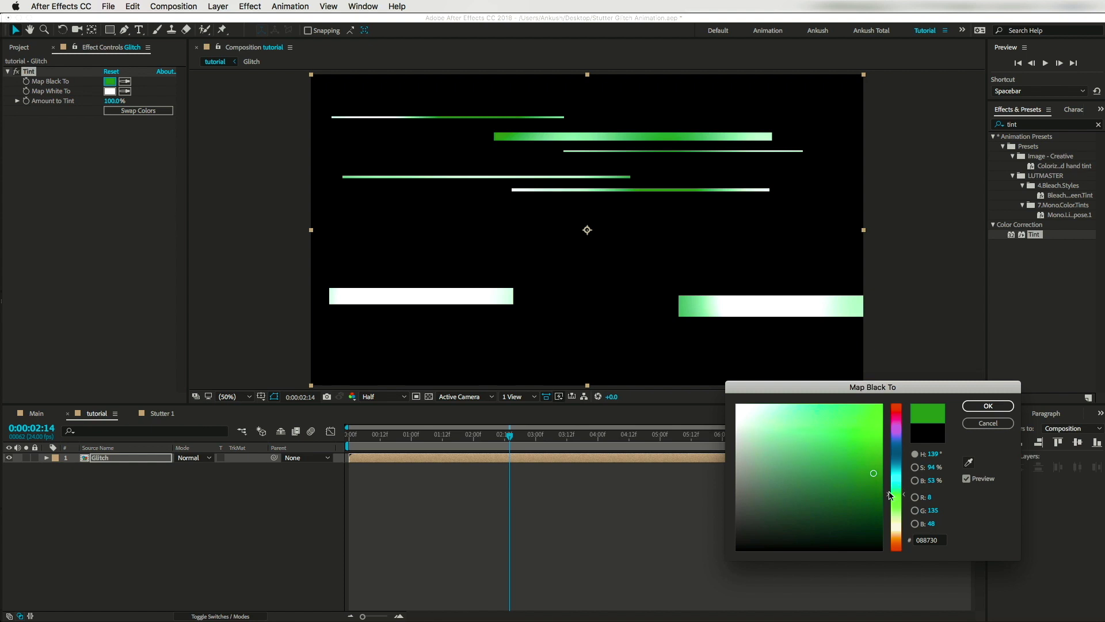
drag(804, 464, 804, 454)
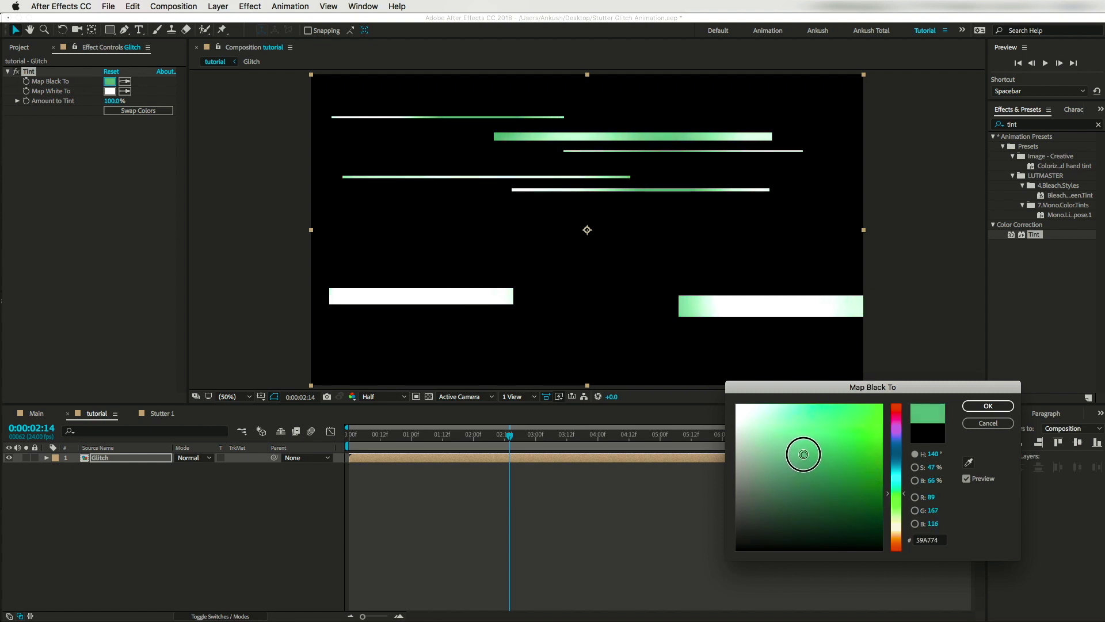
click(988, 405)
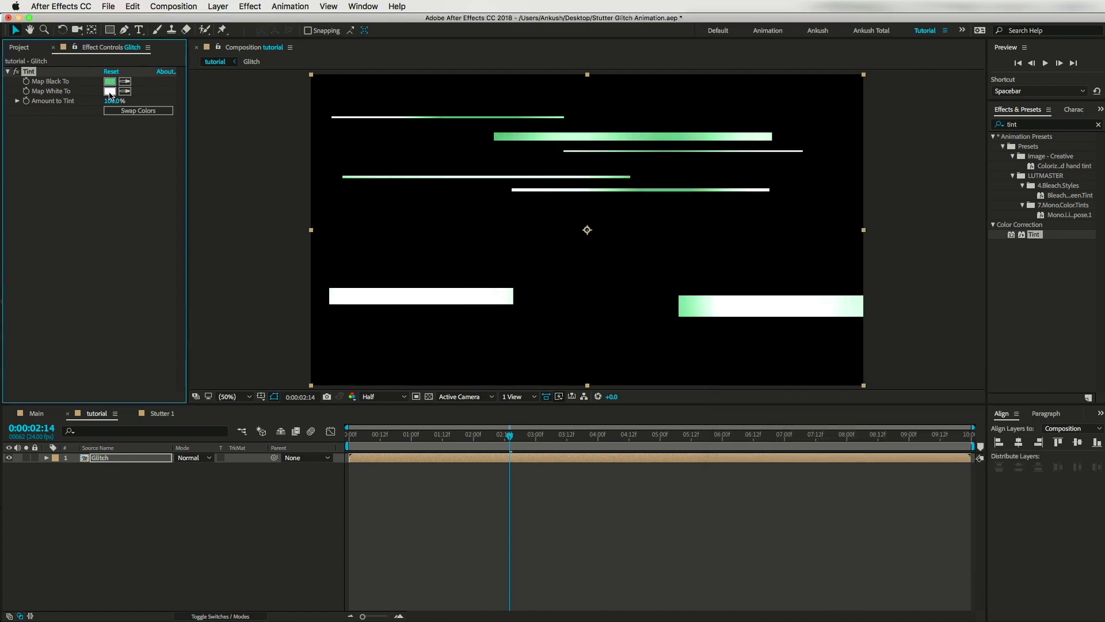
Step: Set the Tint effect's Map White To color to red, EA4E4E
click(109, 90)
click(822, 413)
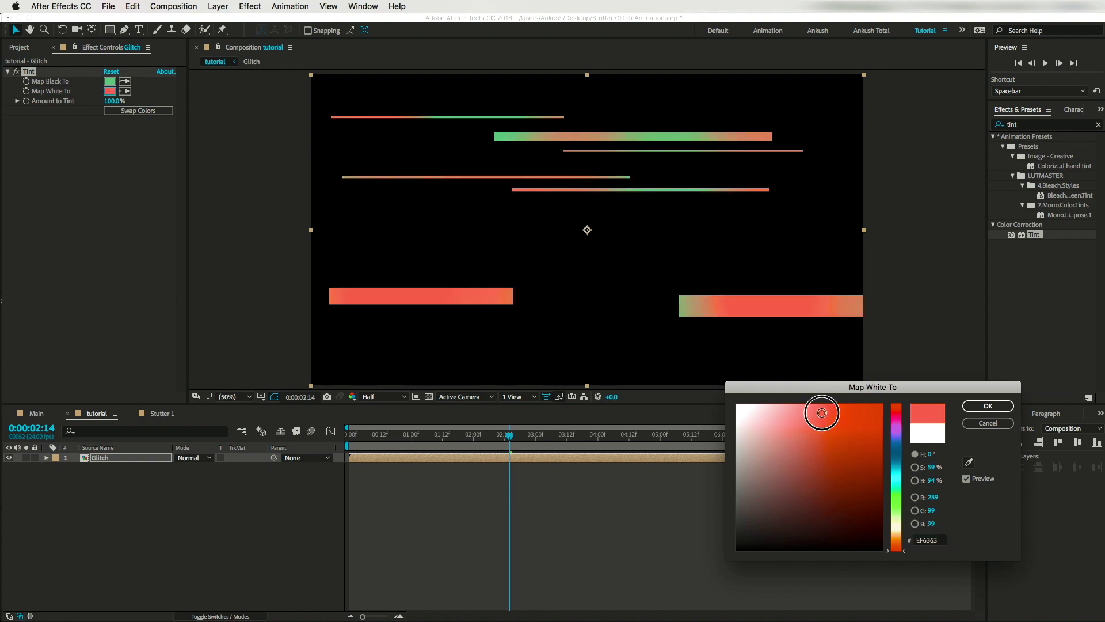
drag(822, 413, 834, 415)
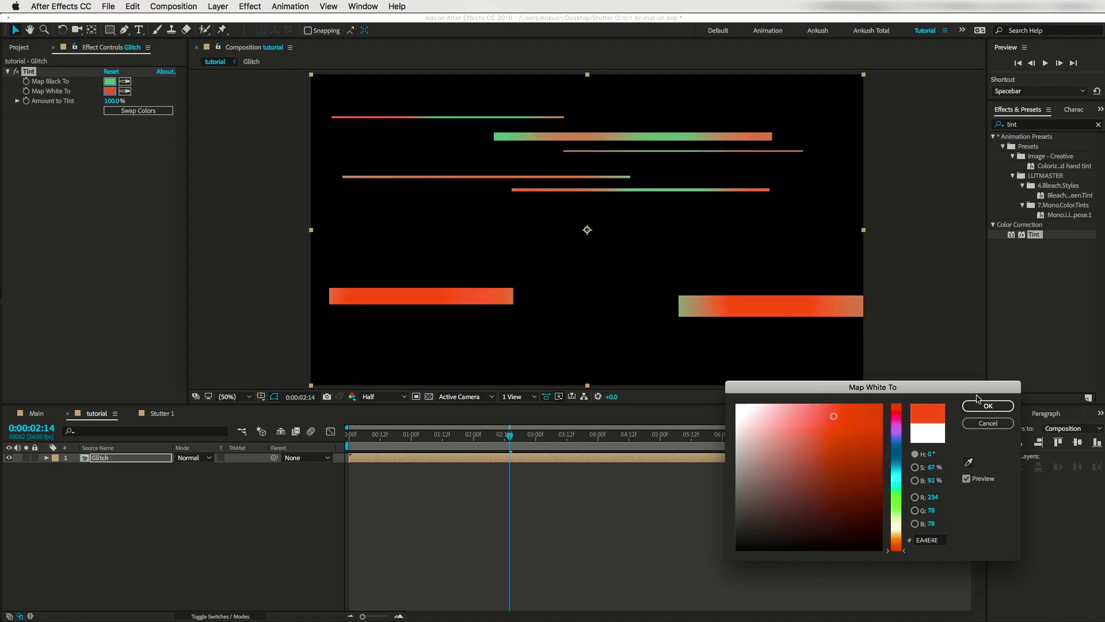
click(980, 405)
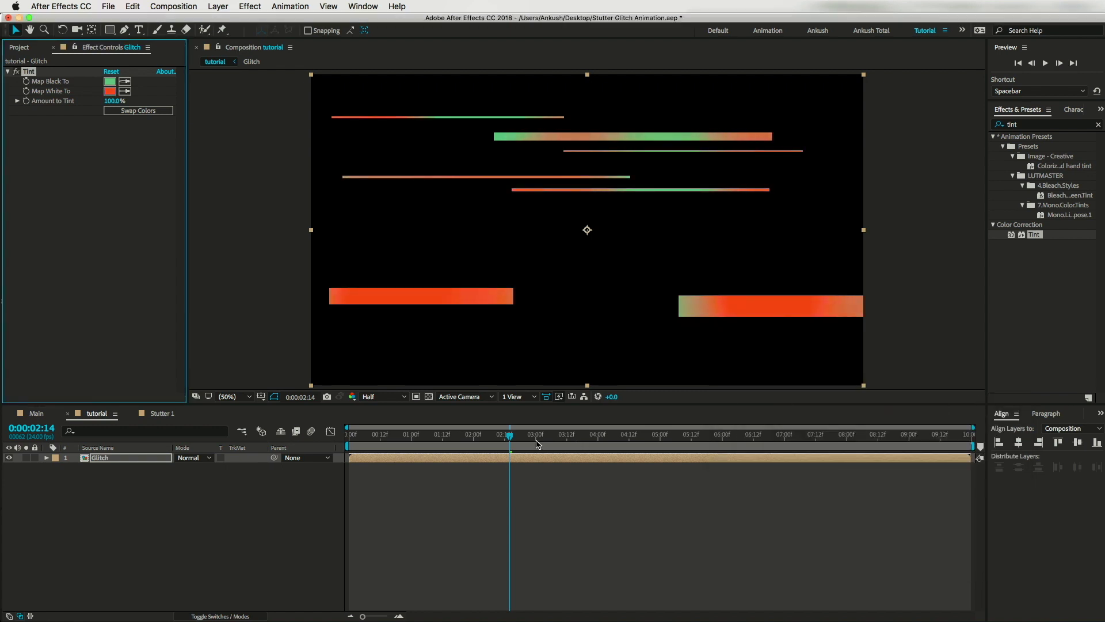
Step: Preview the tinted bars from the start of the timeline and deselect the Glitch layer
drag(509, 435, 316, 438)
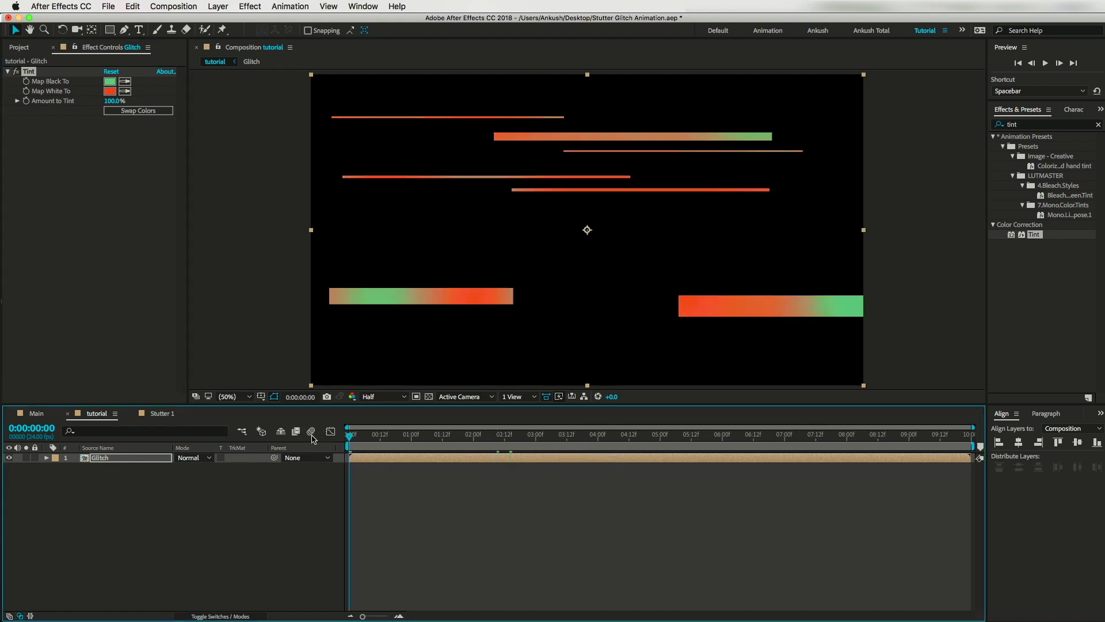
key(space)
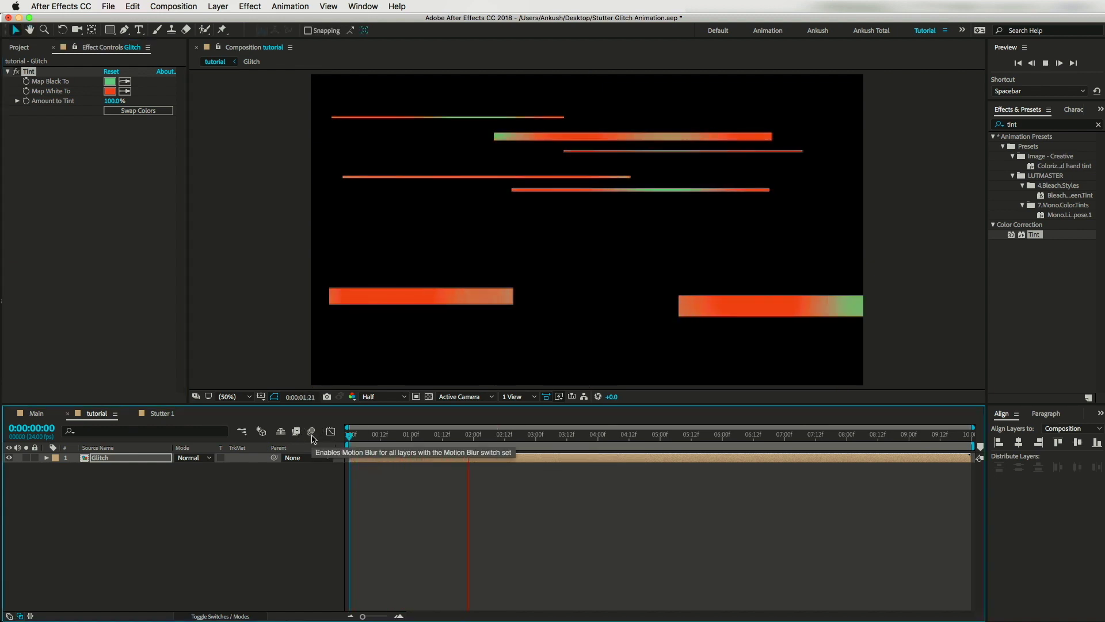
key(space)
click(170, 483)
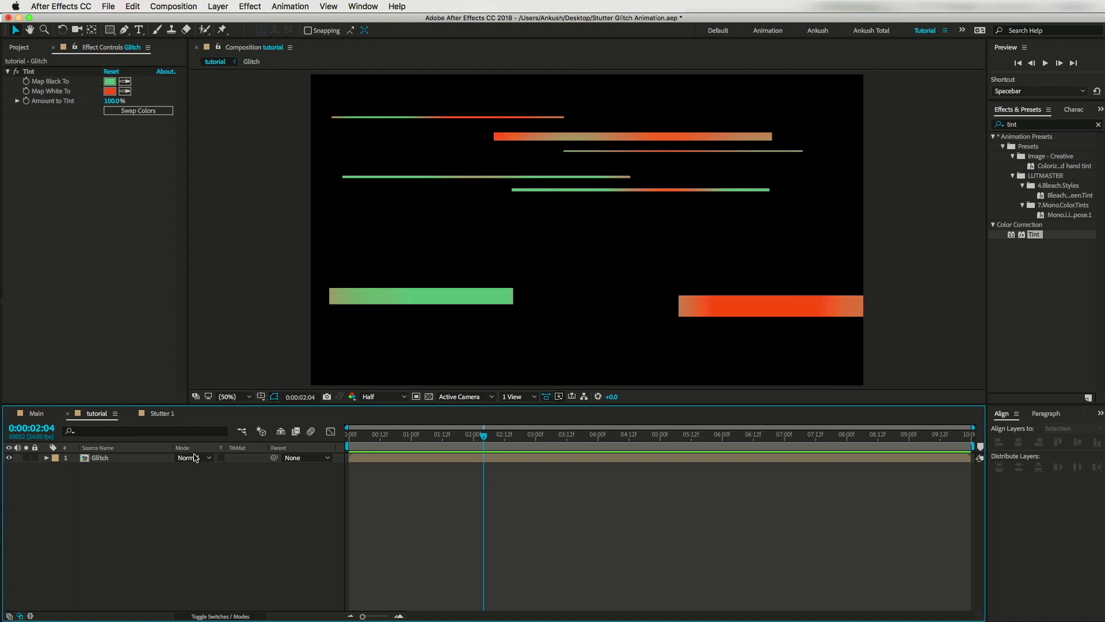
Step: Add a new adjustment layer above the Glitch layer in the tutorial composition
click(197, 460)
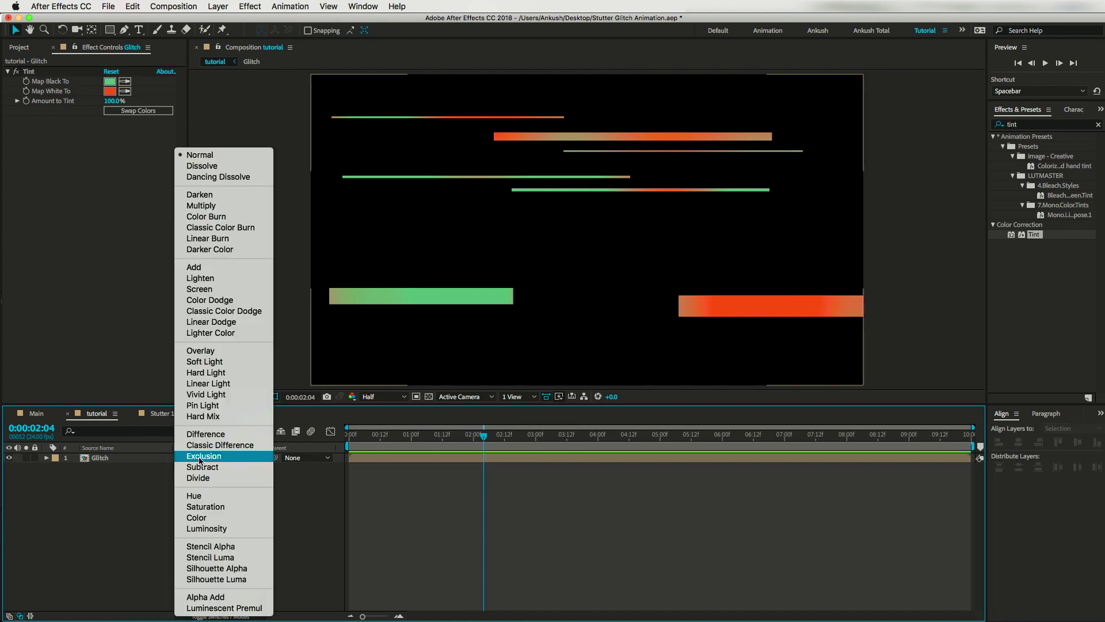
click(138, 492)
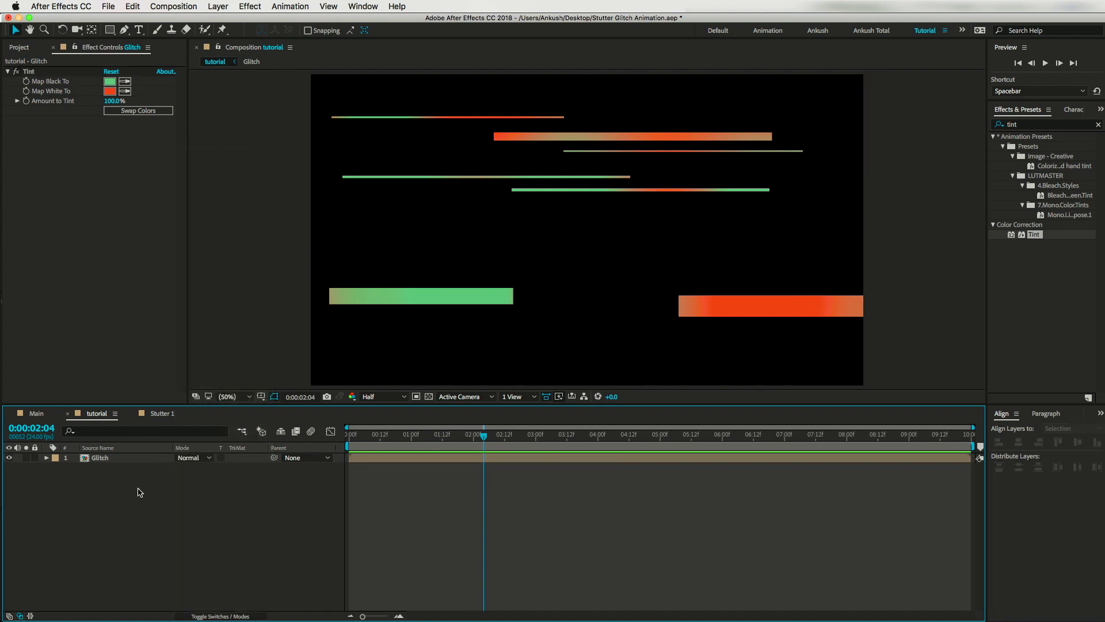
right_click(106, 493)
mouse_move(129, 492)
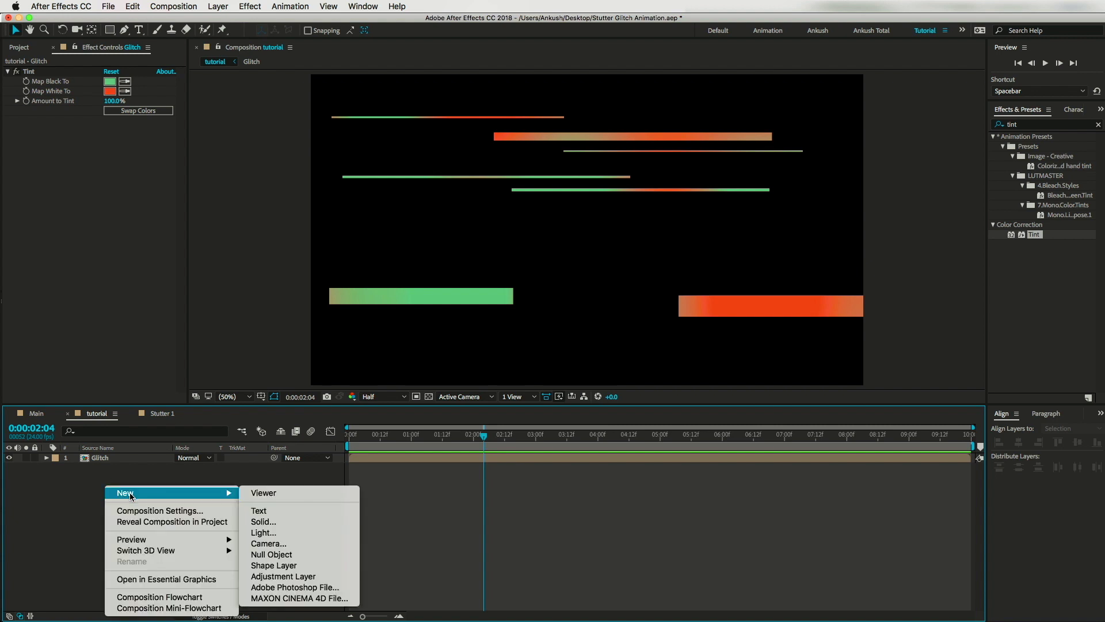
click(262, 577)
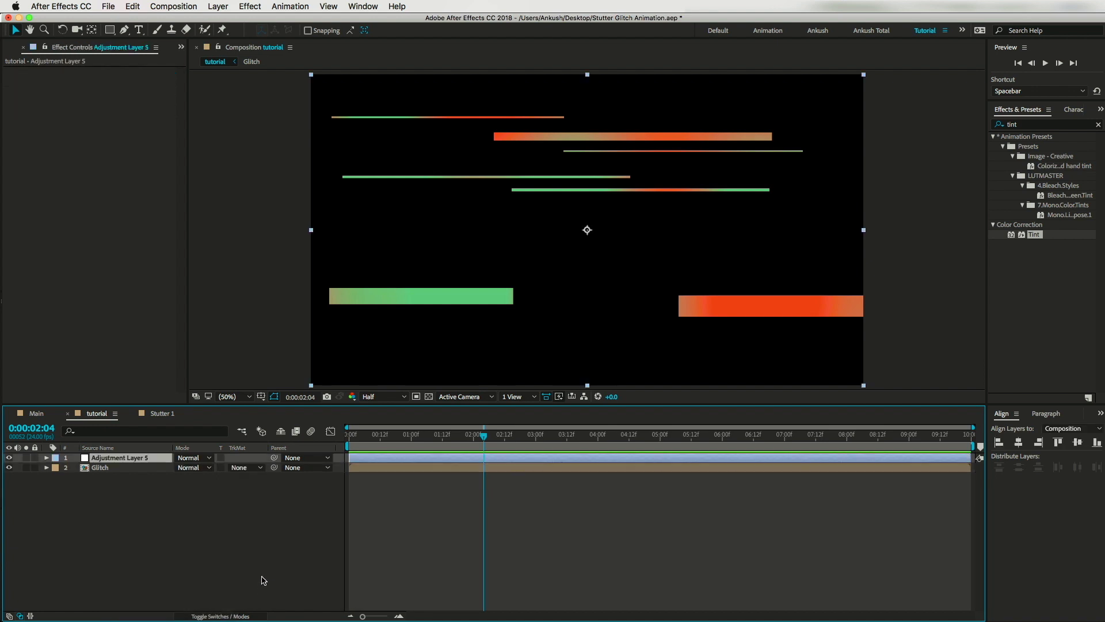
Step: Find the Motion Tile effect and apply it to the adjustment layer
click(1099, 125)
text(motio)
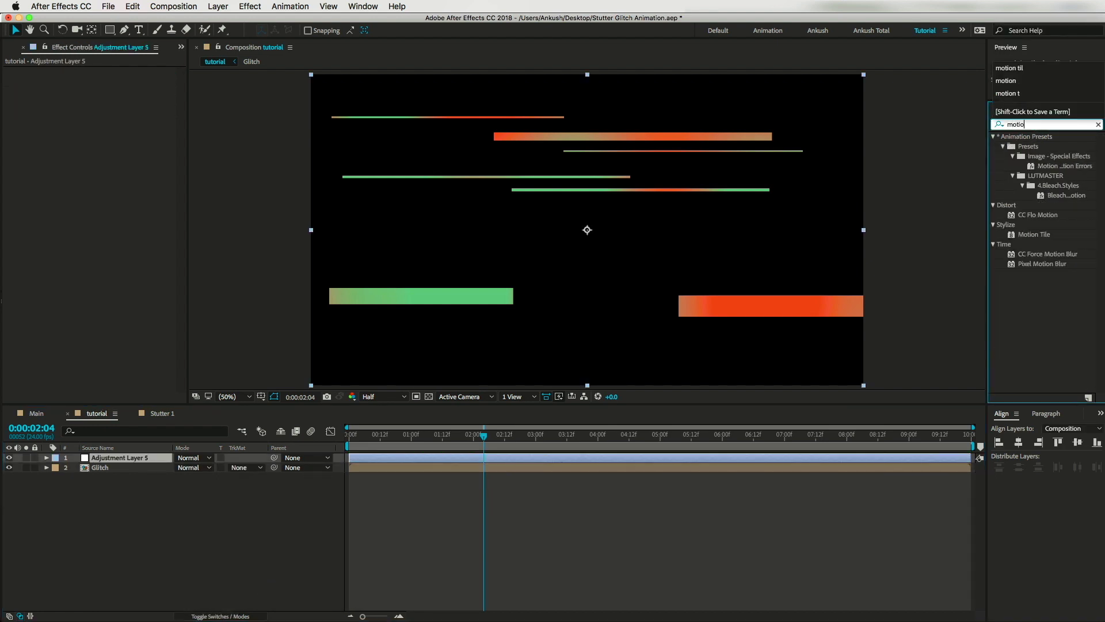
text(n tile)
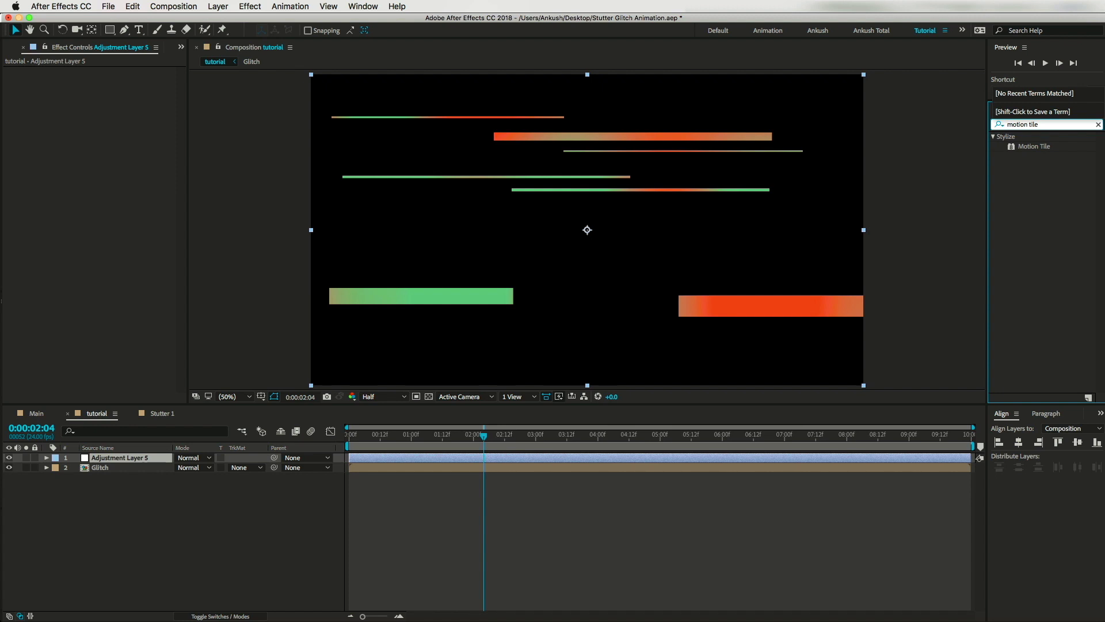
drag(1034, 147, 751, 249)
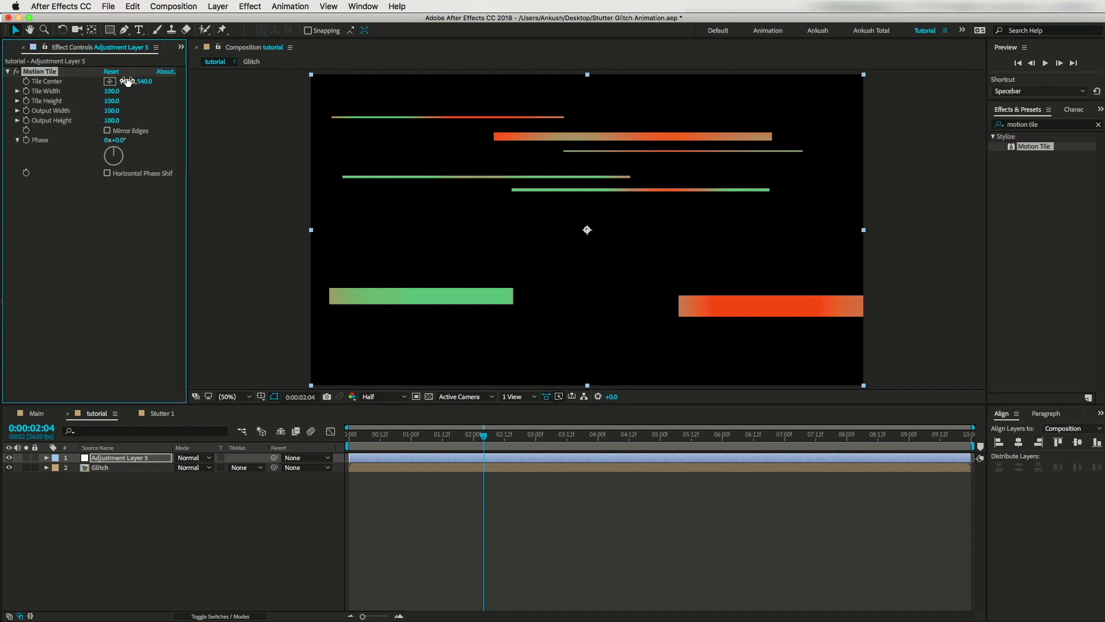
Step: Shift Motion Tile's Tile Center to 1089.0, 465.0 and set a keyframe for it at 0:00:01:00
drag(125, 84, 240, 122)
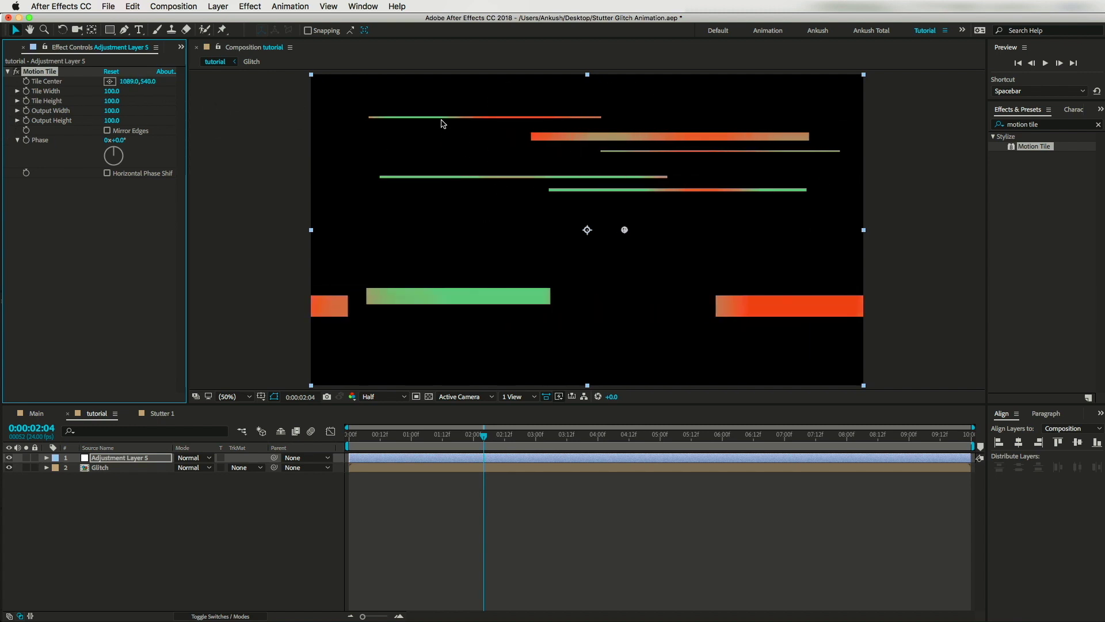
drag(147, 84, 105, 84)
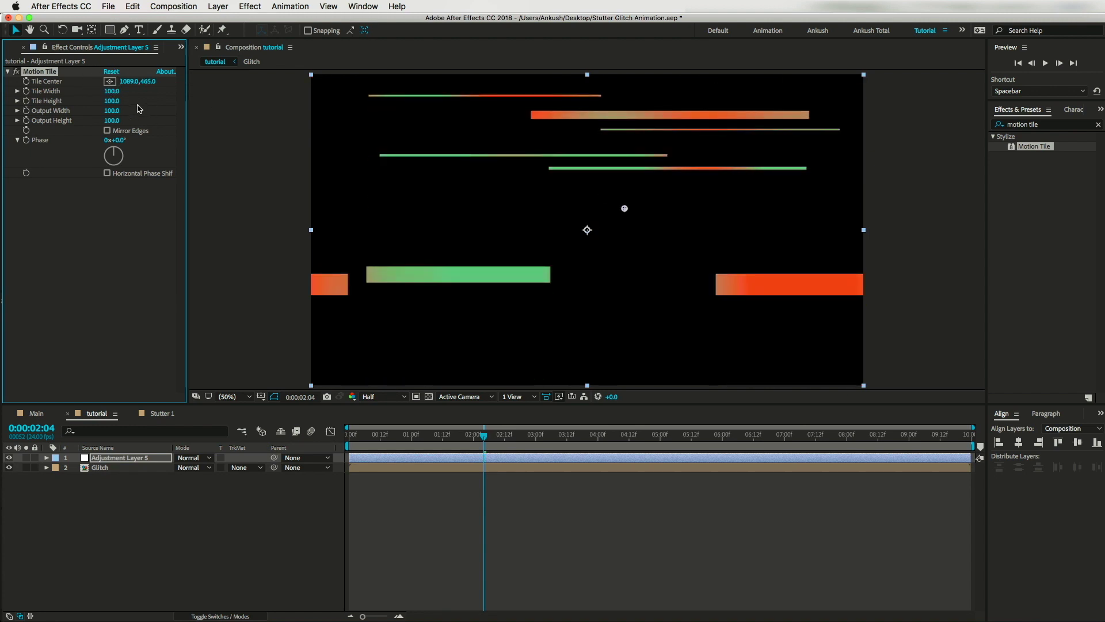
drag(403, 444, 415, 446)
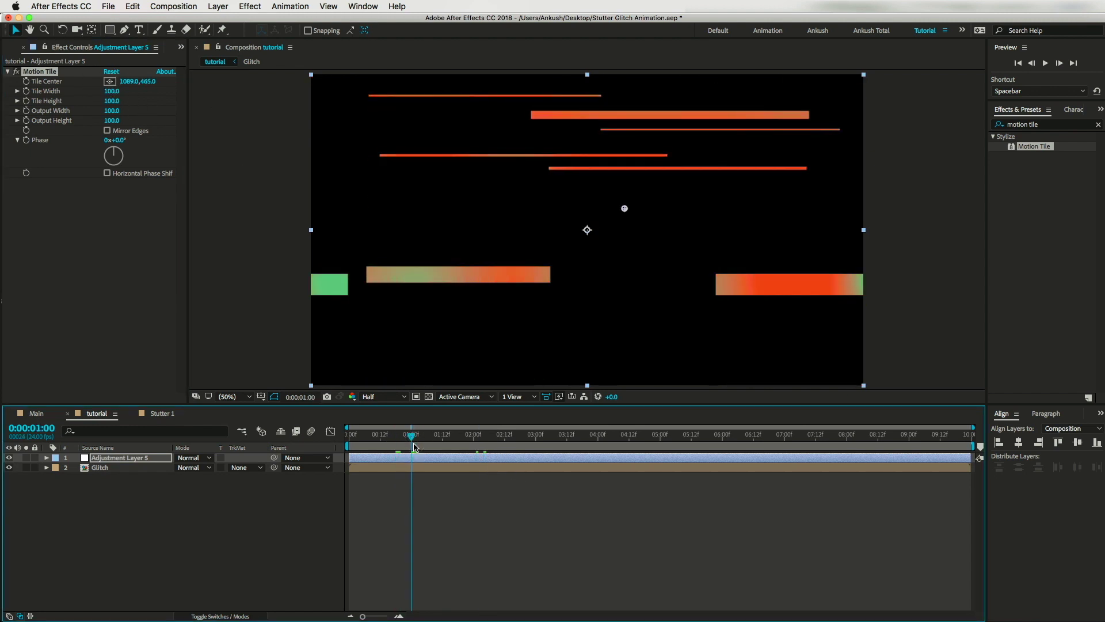
click(25, 82)
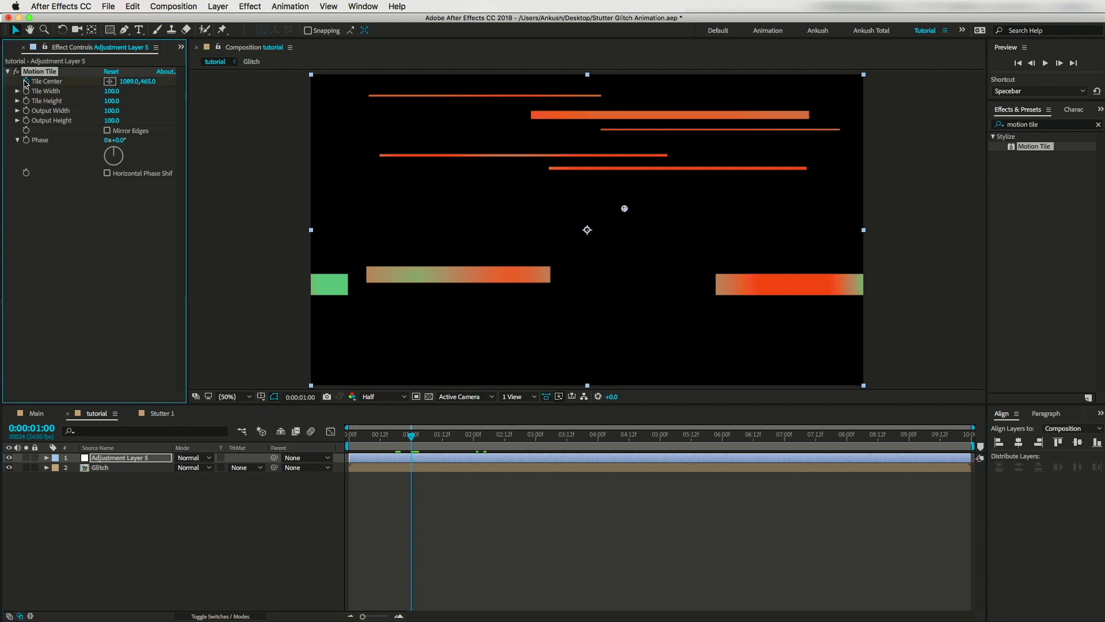
Step: Keyframe the Tile Center at 1179.0, 570.0 on 0:00:01:02 and at 1149.0, 521.0 on 0:00:01:05
click(1058, 63)
click(1059, 63)
drag(129, 83, 193, 97)
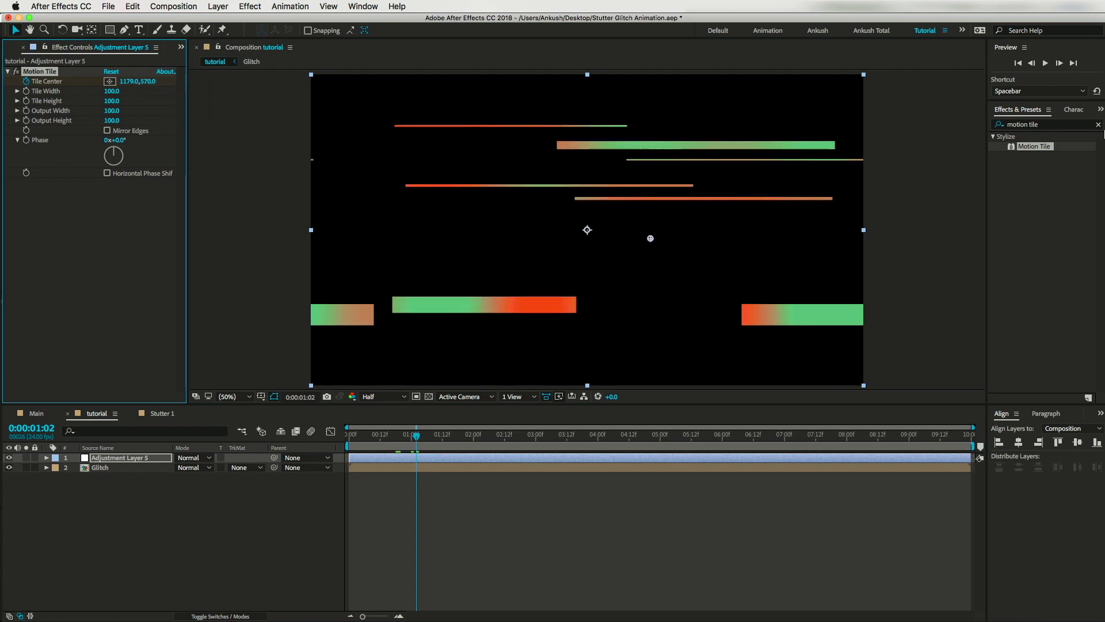
click(1059, 62)
click(1059, 62)
click(1059, 63)
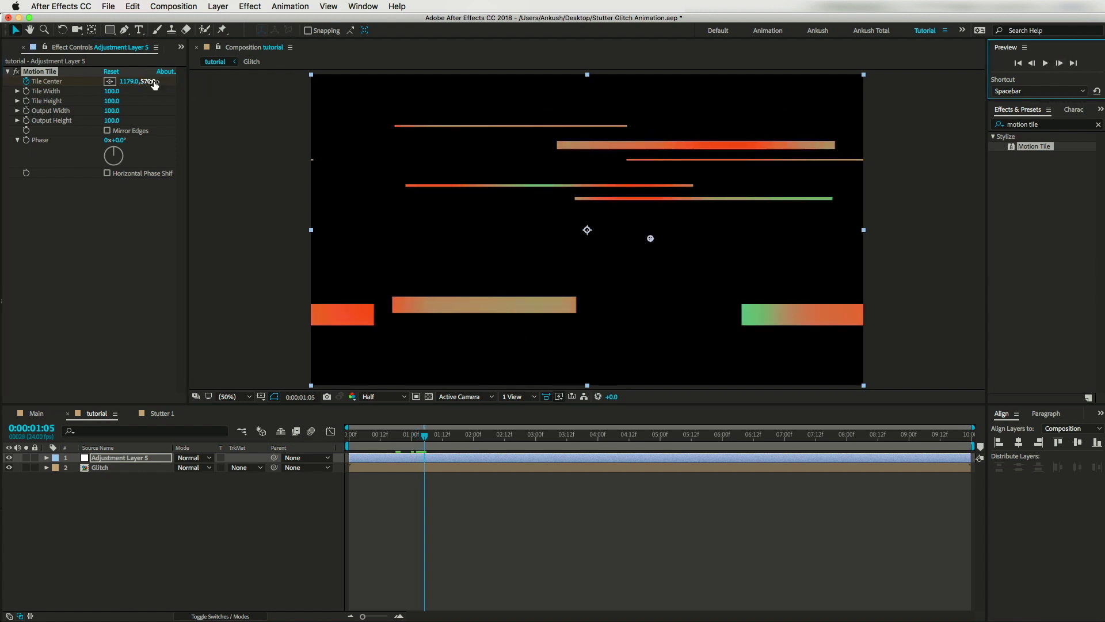
mouse_move(125, 81)
mouse_down()
mouse_move(99, 81)
mouse_move(137, 80)
mouse_up()
click(135, 81)
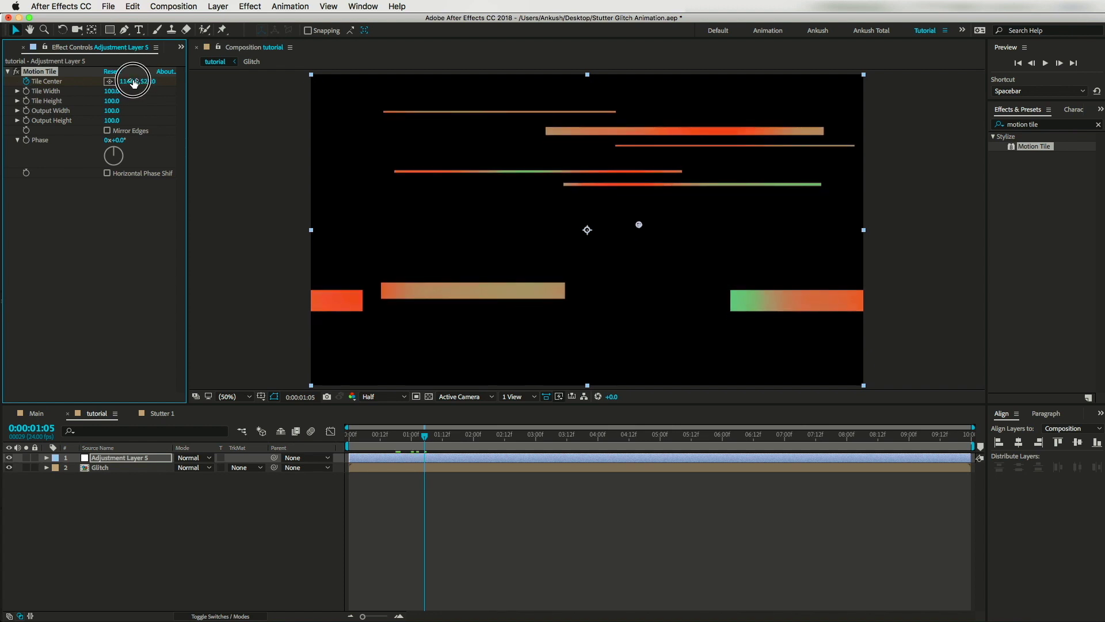
key(Return)
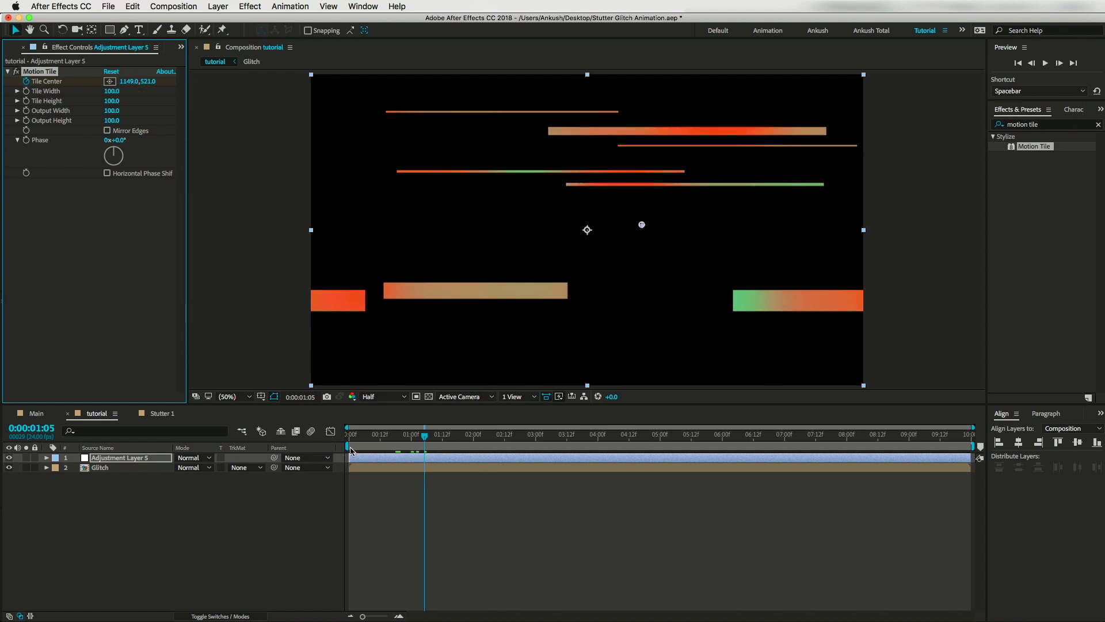
Step: Reveal the Tile Center keyframes, scrub through the jumping motion, and remove the keyframes
key(u)
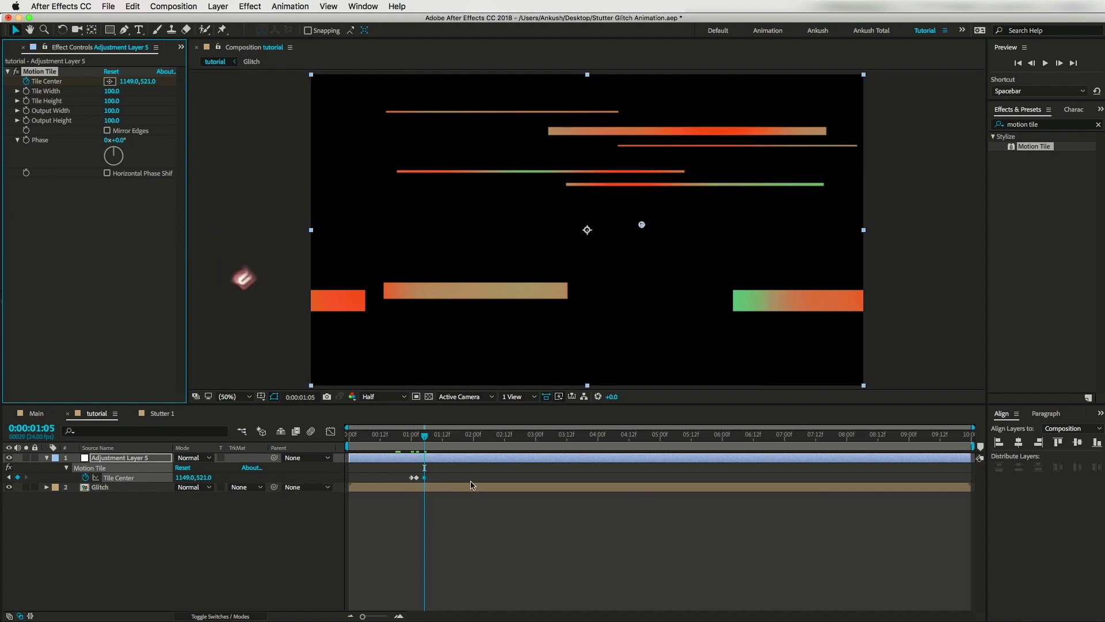
mouse_move(425, 443)
mouse_down()
mouse_move(410, 444)
mouse_move(424, 444)
mouse_up()
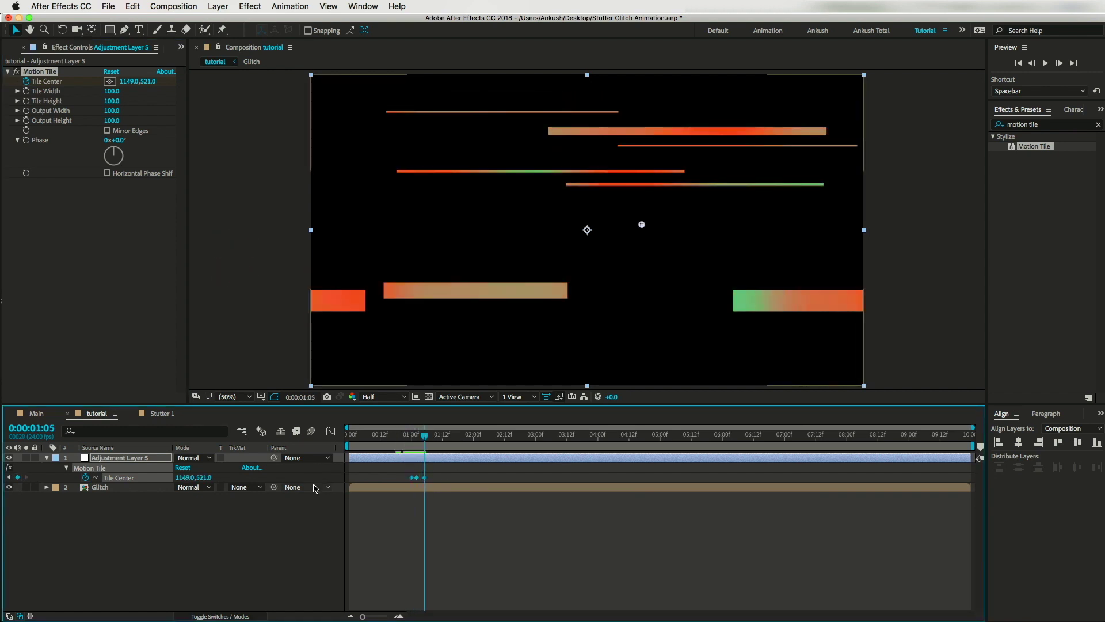
key(super+z)
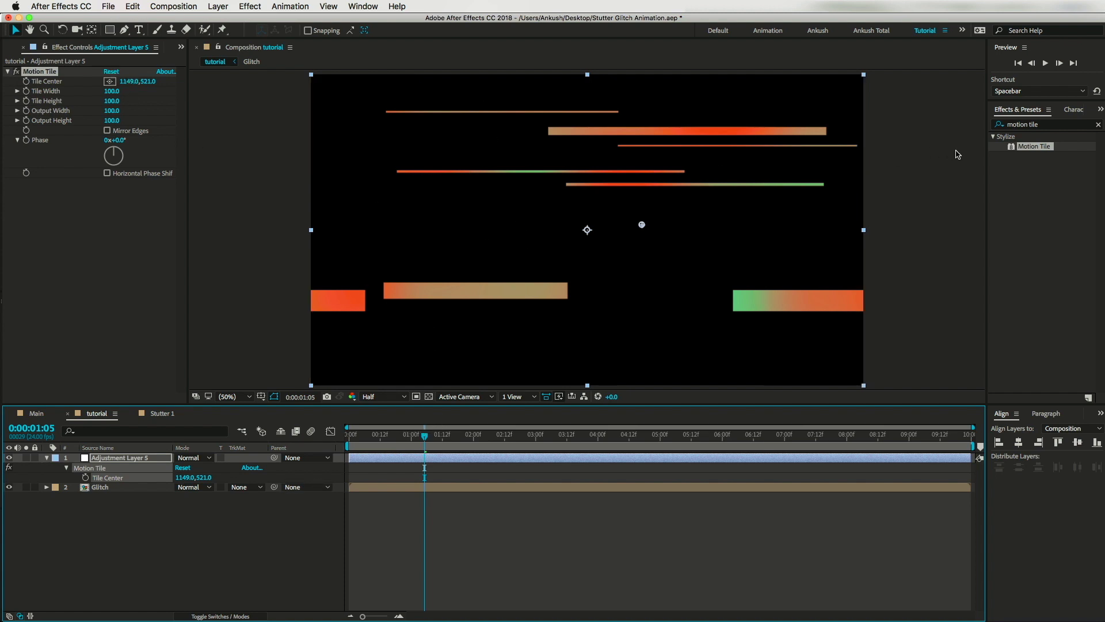
Step: Find the Slider Control effect and apply it to the adjustment layer
click(1056, 126)
key(BackSpace)
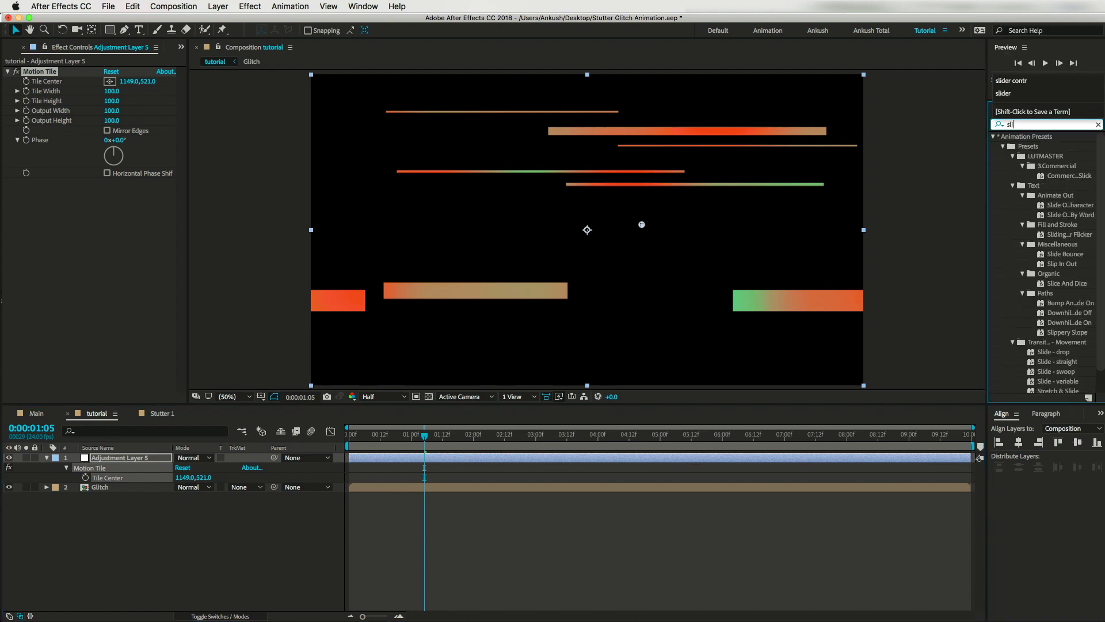
text(slider contr)
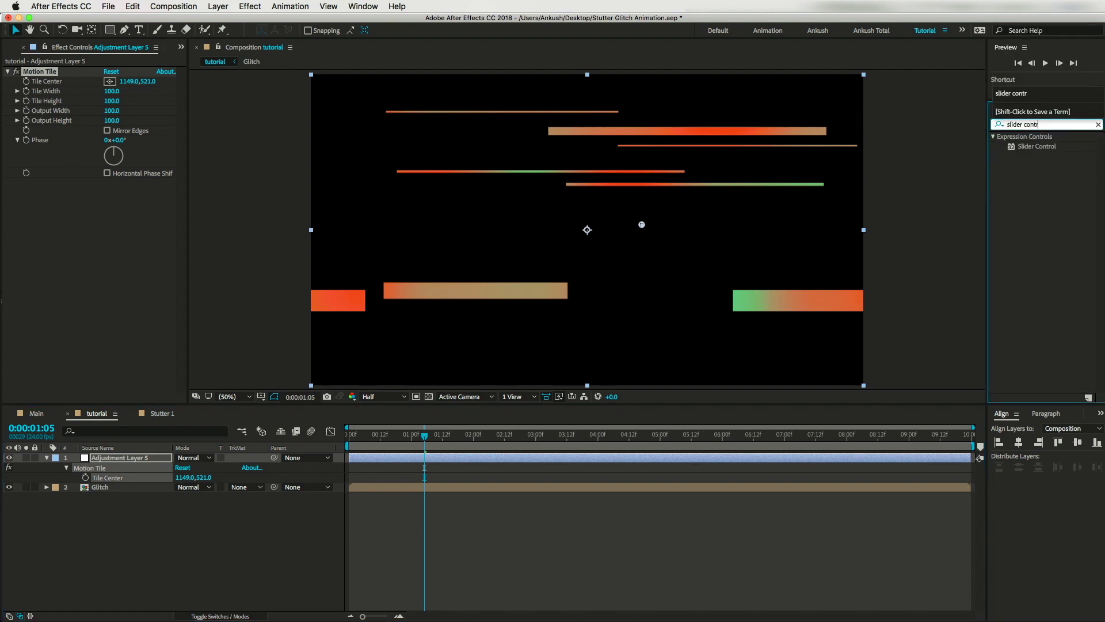
drag(1036, 145, 113, 459)
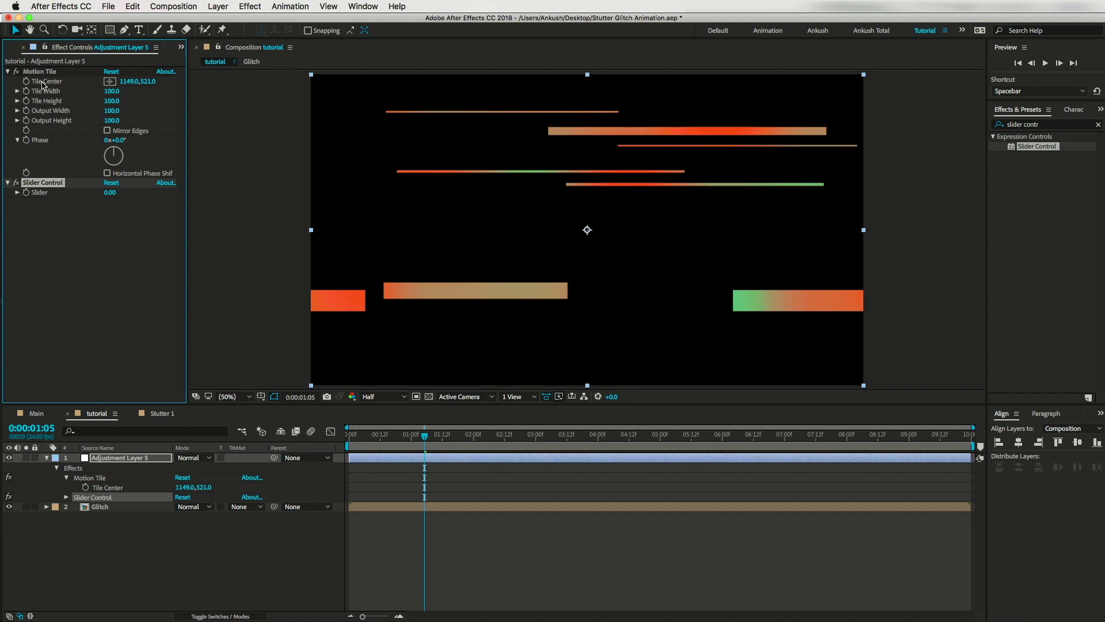
Step: Link the Tile Center to the Slider Control's Slider with an expression and set the slider to 841
key(alt)
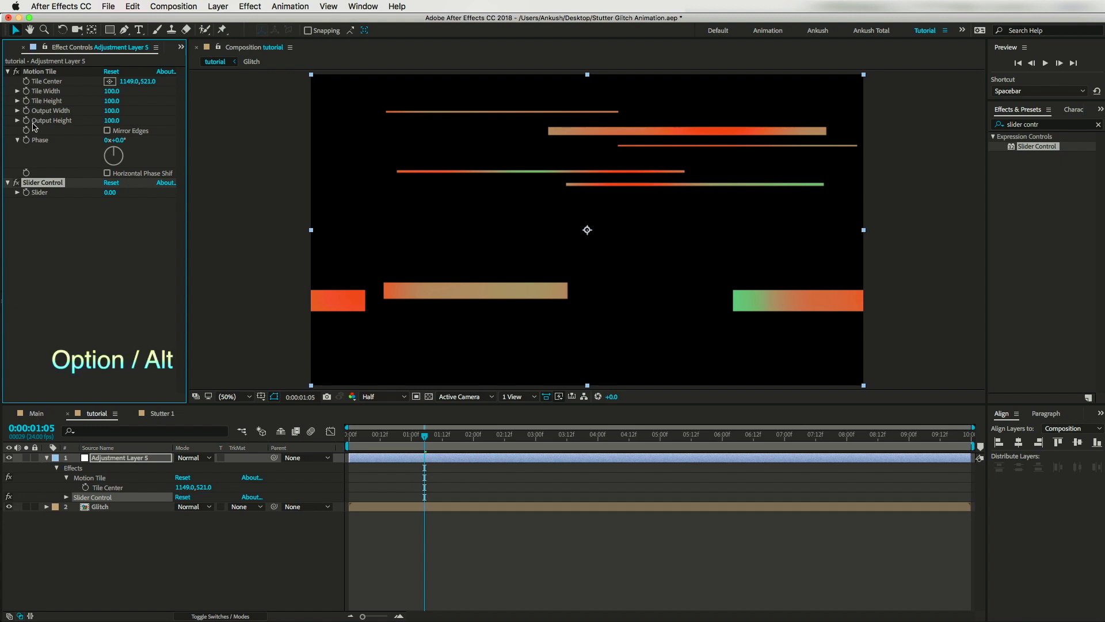
alt+click(26, 81)
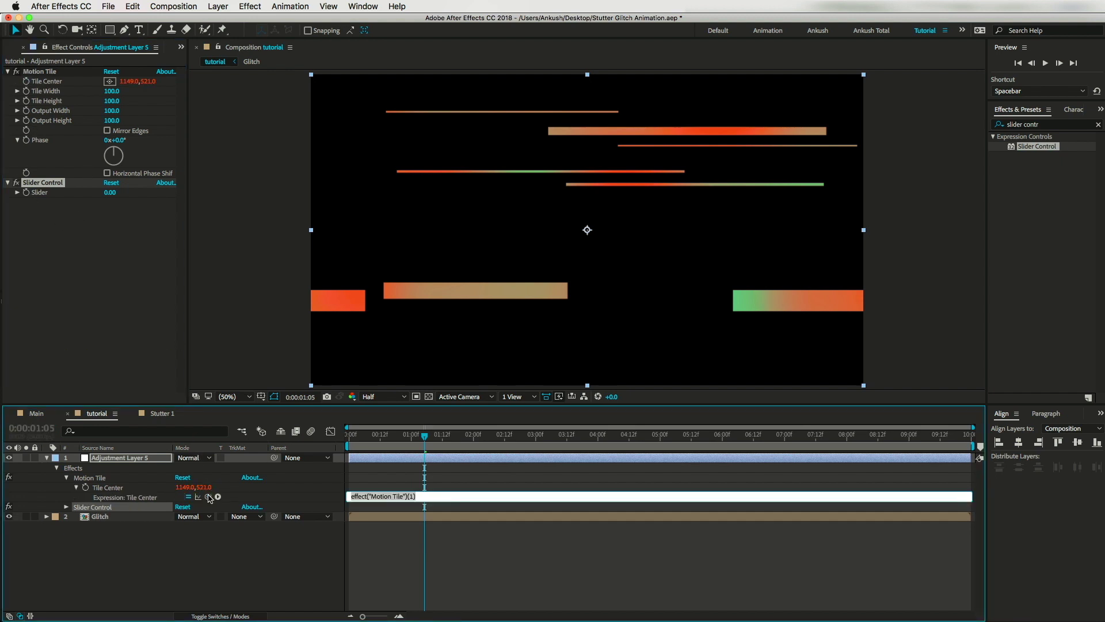
drag(208, 497, 26, 193)
drag(109, 194, 234, 288)
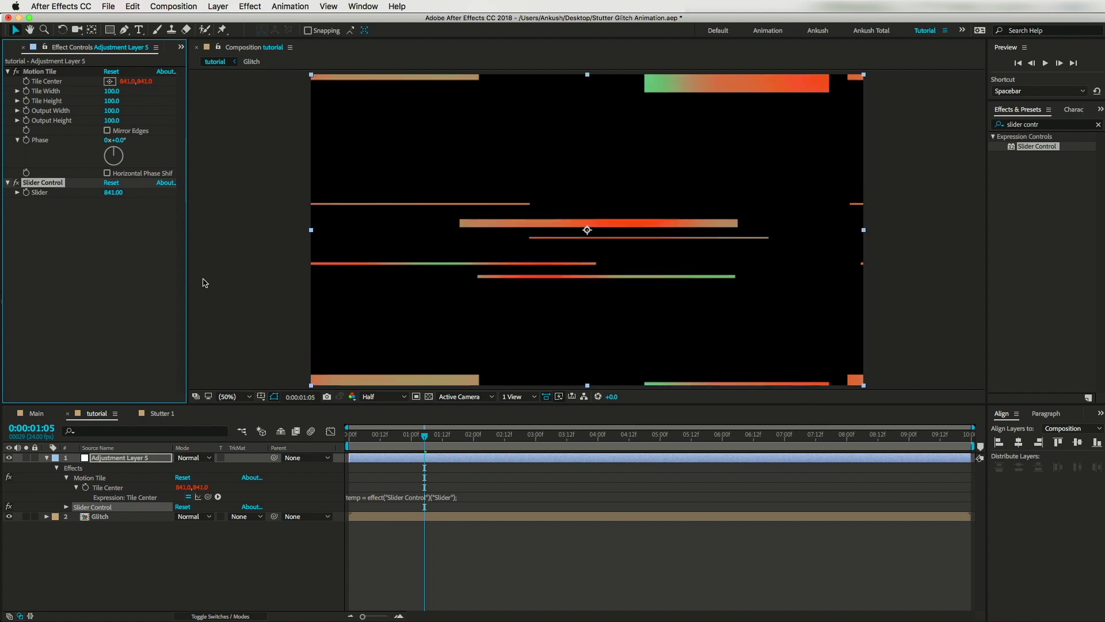
Step: Give the Slider property the four-line expression f = 1; a = 20; posterrize(f); wiggle(f,a);
alt+click(26, 193)
text(f)
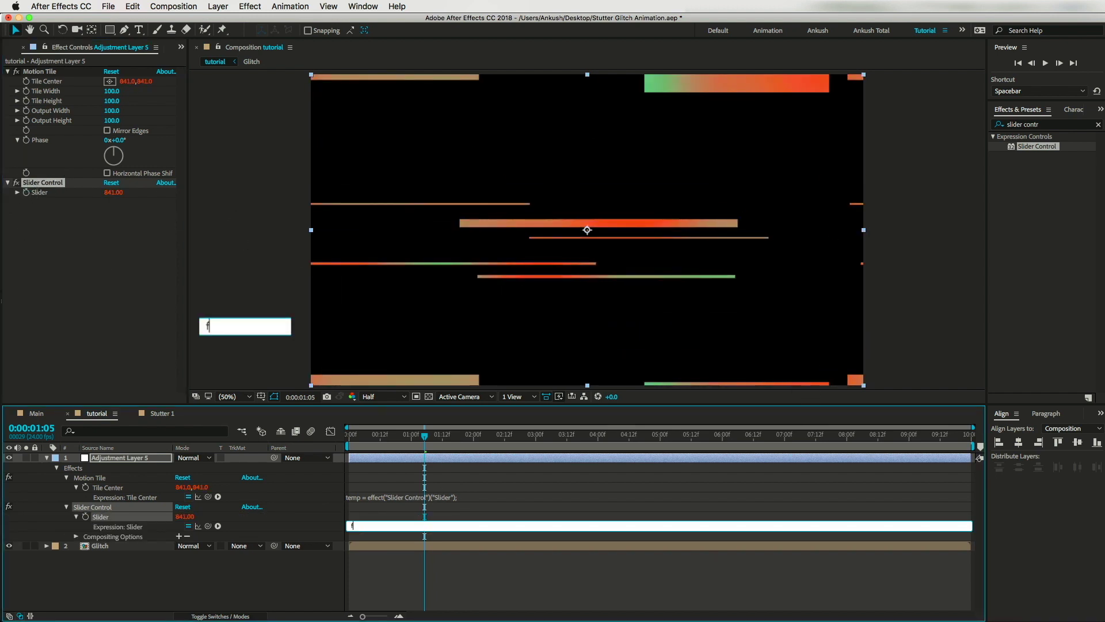
text( = 1;)
key(Return)
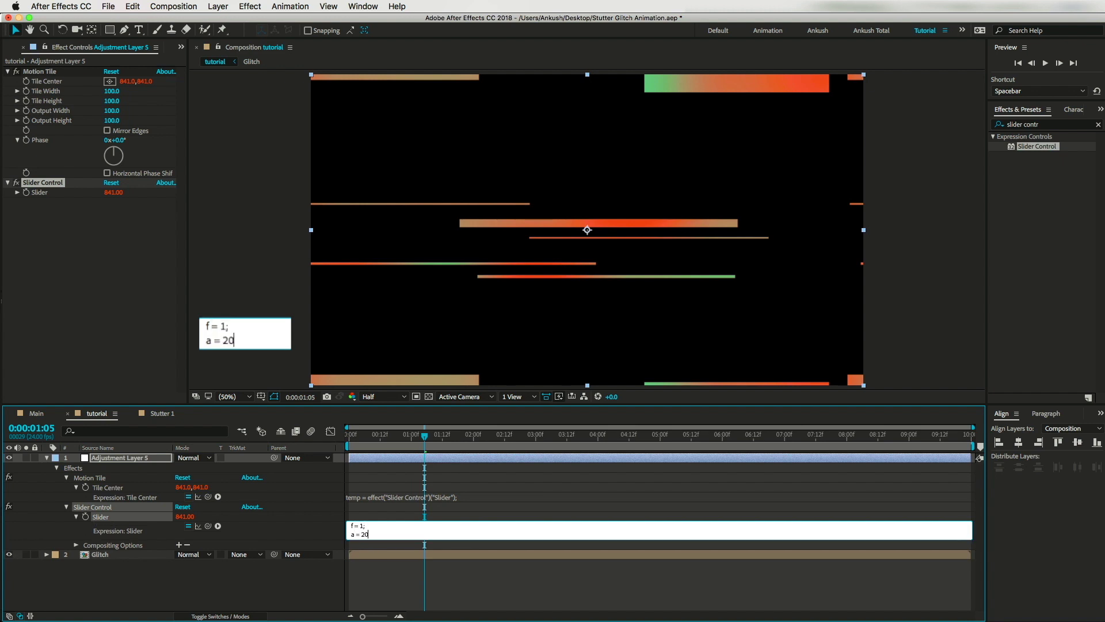
text(a = 20;)
key(Return)
text(pos)
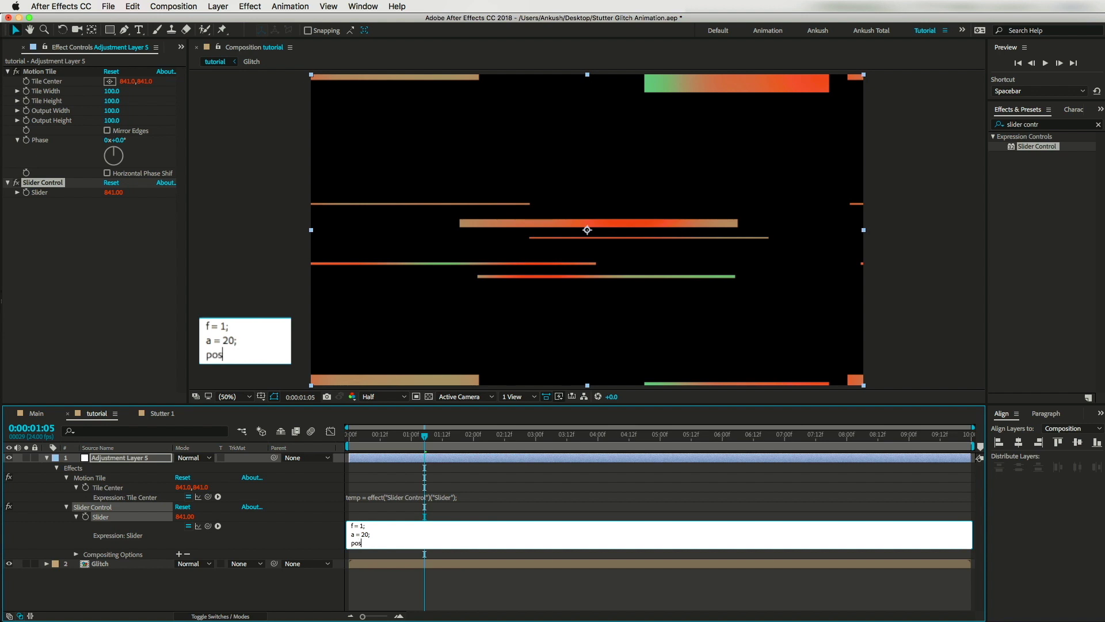
text(terrize(f);)
key(Return)
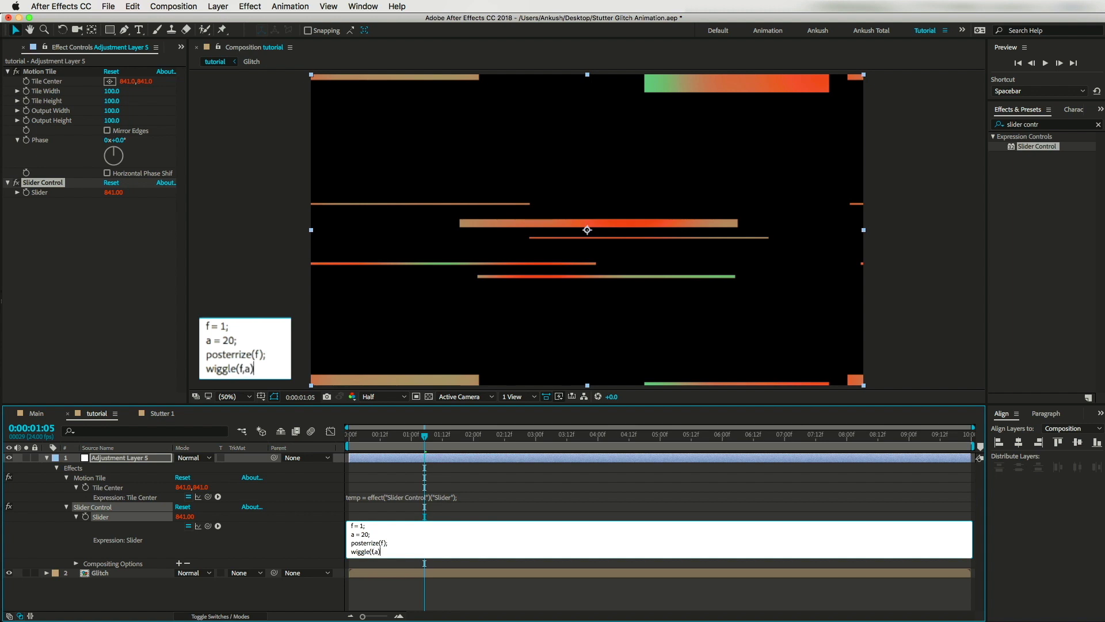
click(373, 574)
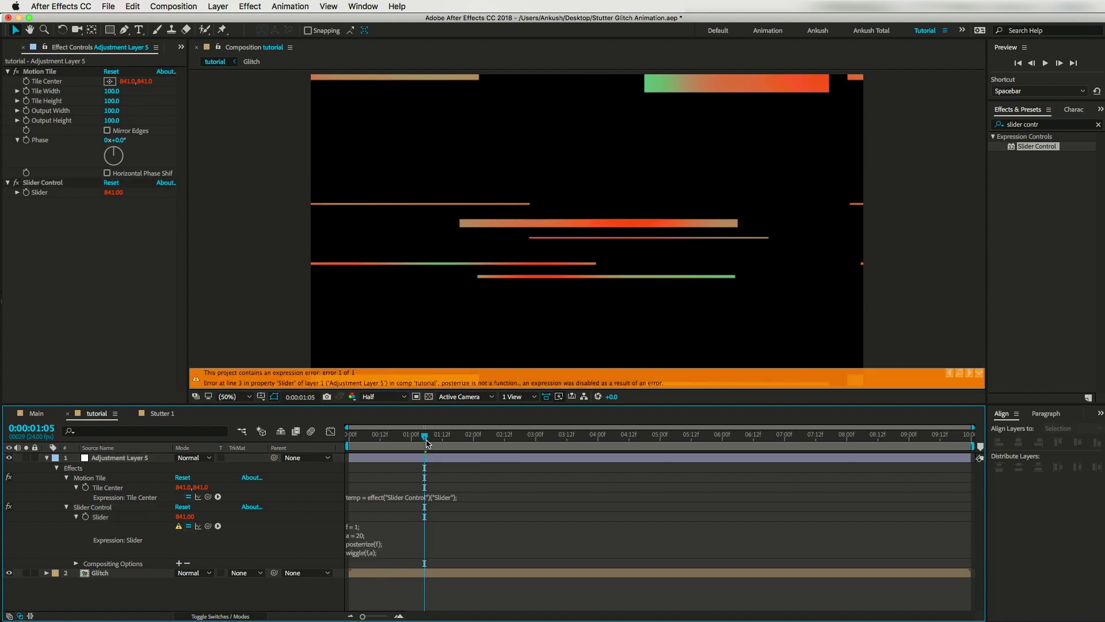
Step: Correct the third line of the Slider expression to posterizeTime(f); and play back the result
click(371, 551)
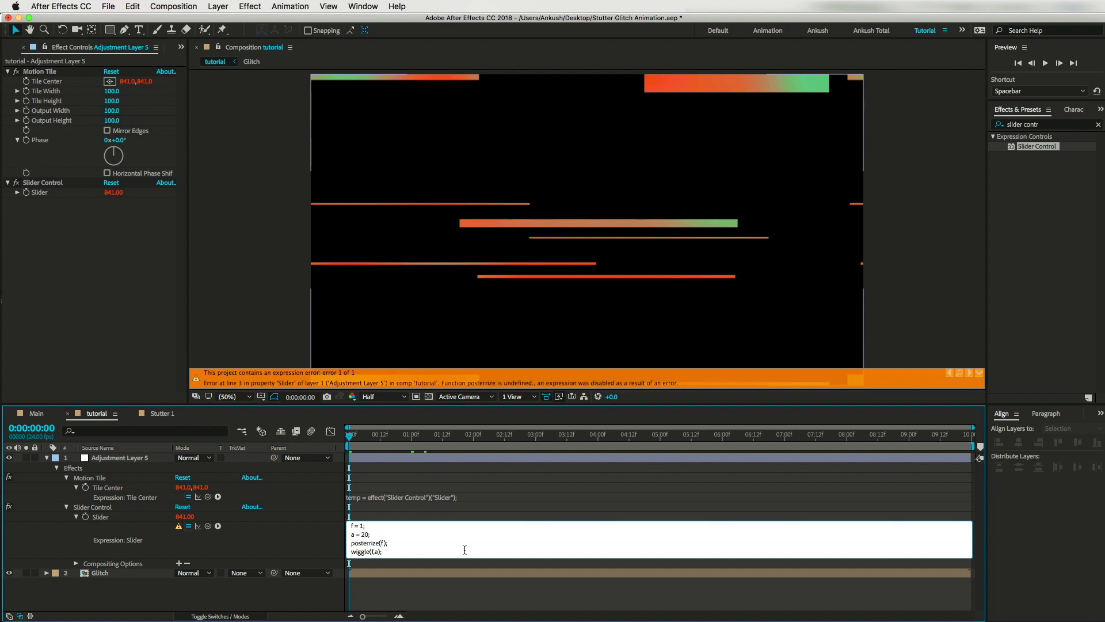
text(me)
click(414, 513)
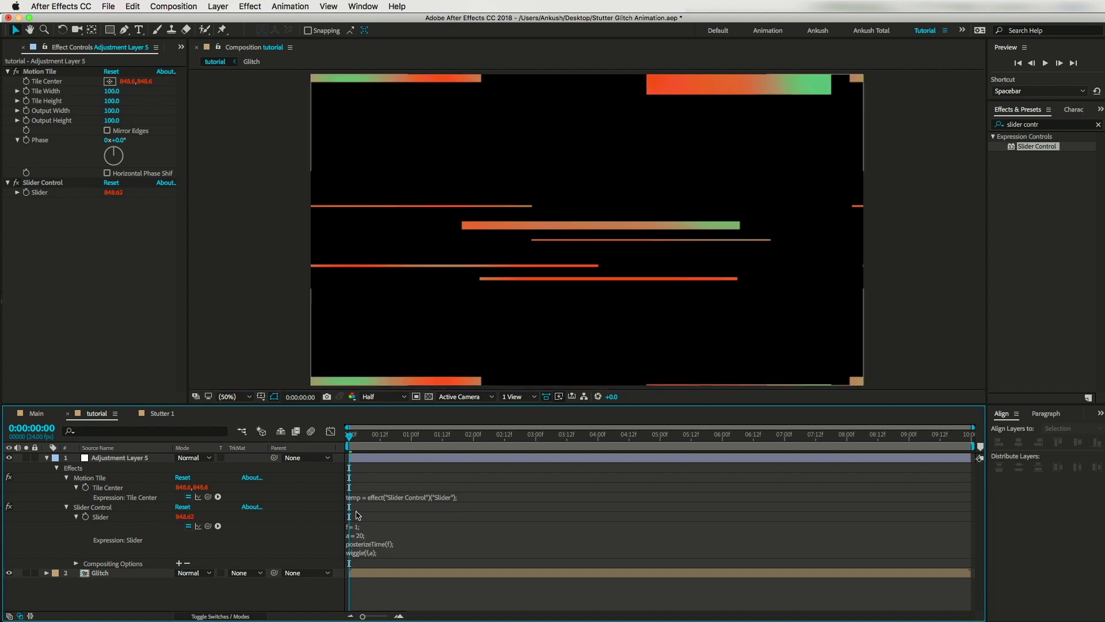
key(space)
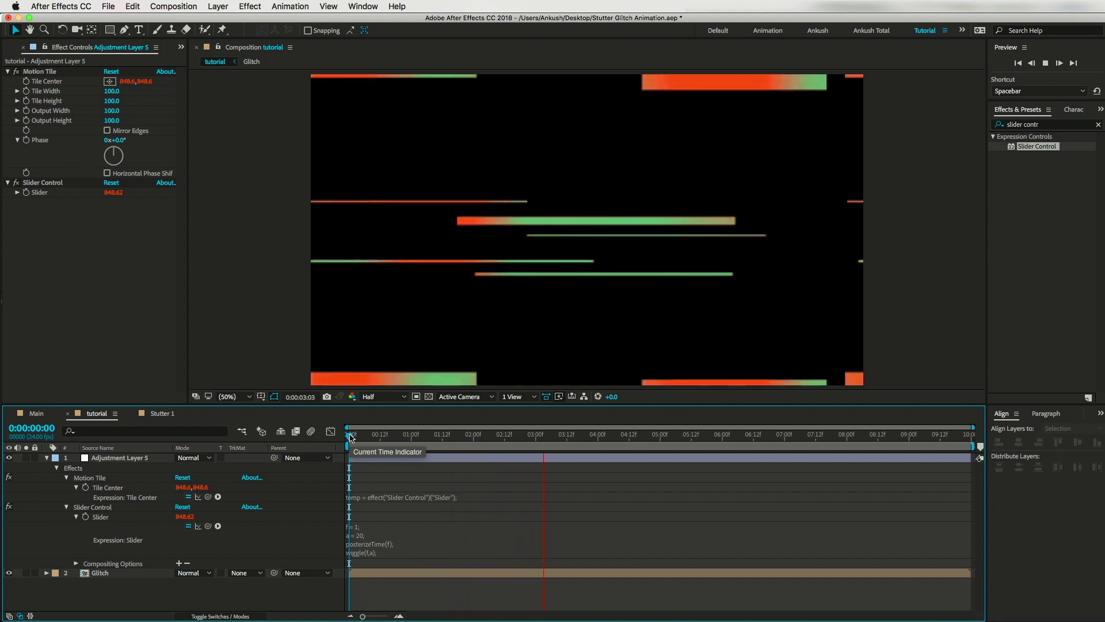
Step: Set f = 3 and a = 200 in the Slider expression and preview the motion from the start
click(362, 527)
click(364, 526)
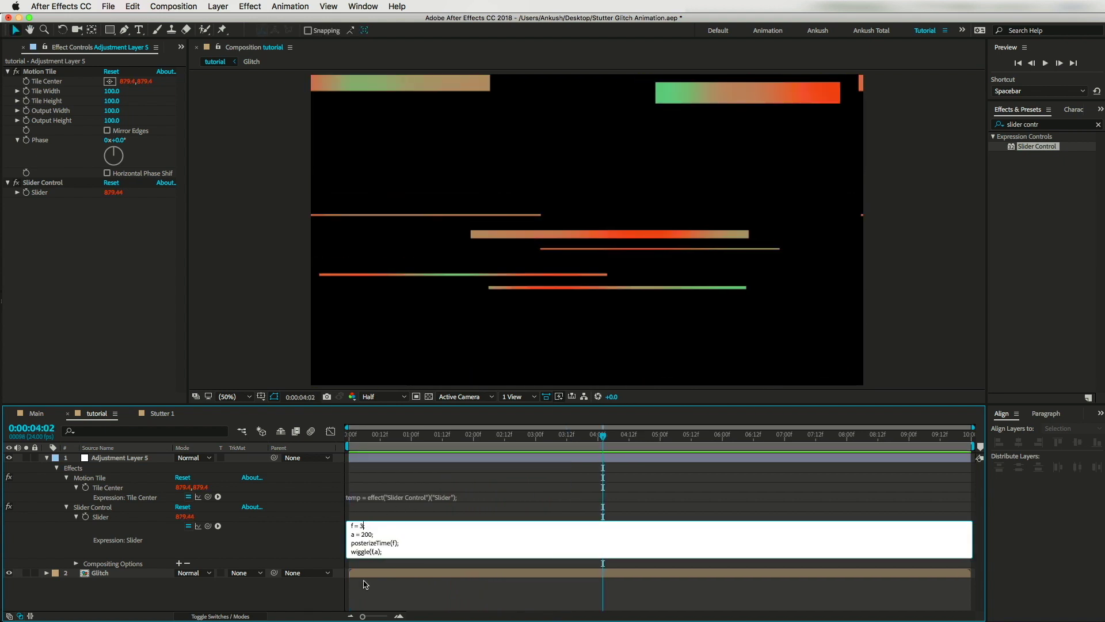
click(367, 584)
drag(602, 435, 242, 439)
key(space)
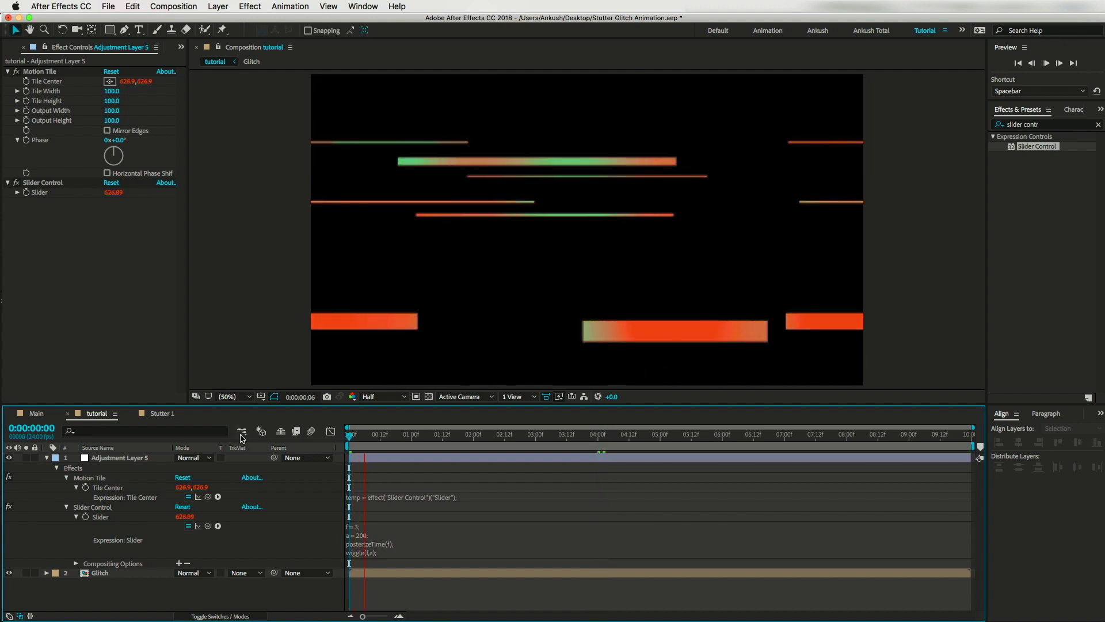
Step: Find the 4-Color Gradient effect and apply it to the Glitch layer
click(651, 136)
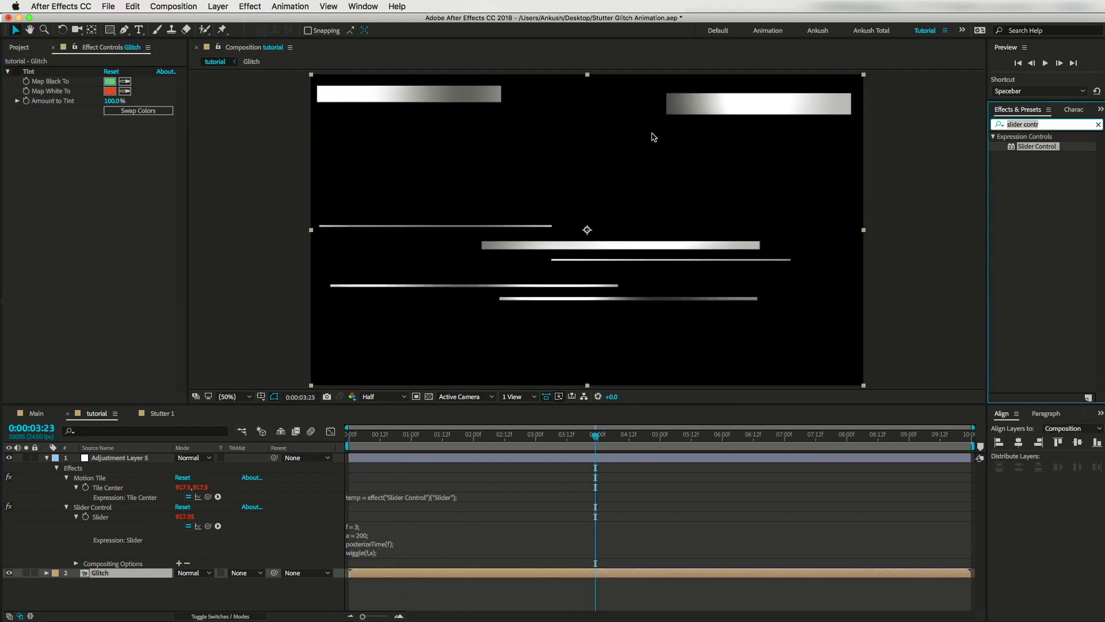
click(1045, 124)
text(color grad)
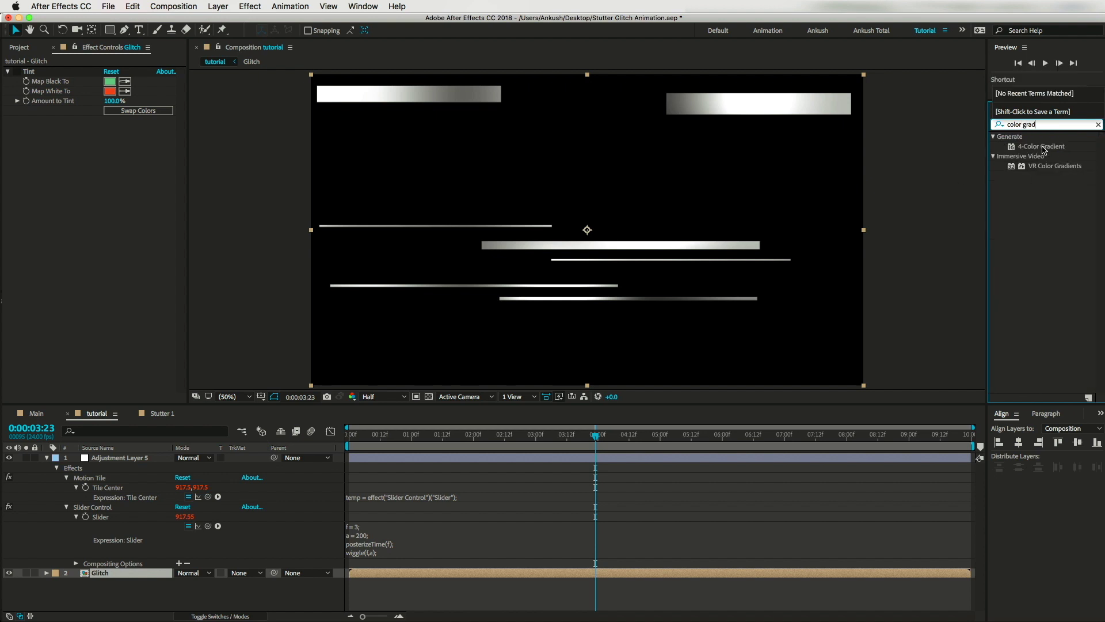
drag(1042, 147, 673, 252)
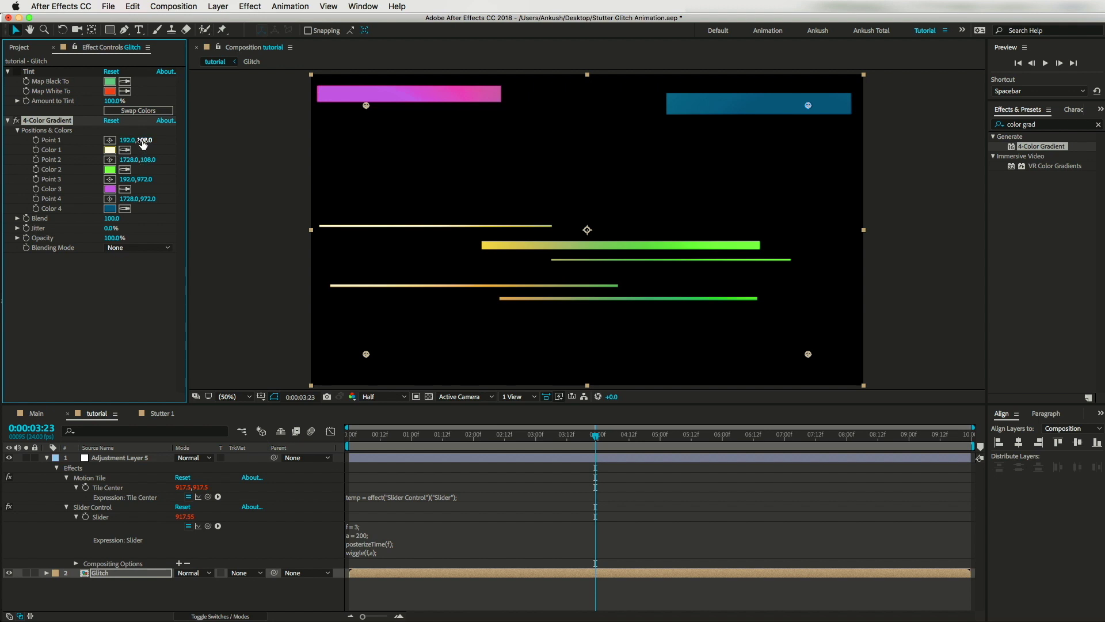
Step: Move the gradient's Point 1 to 113, 108 and Point 2 to 380, 108
drag(136, 141, 135, 198)
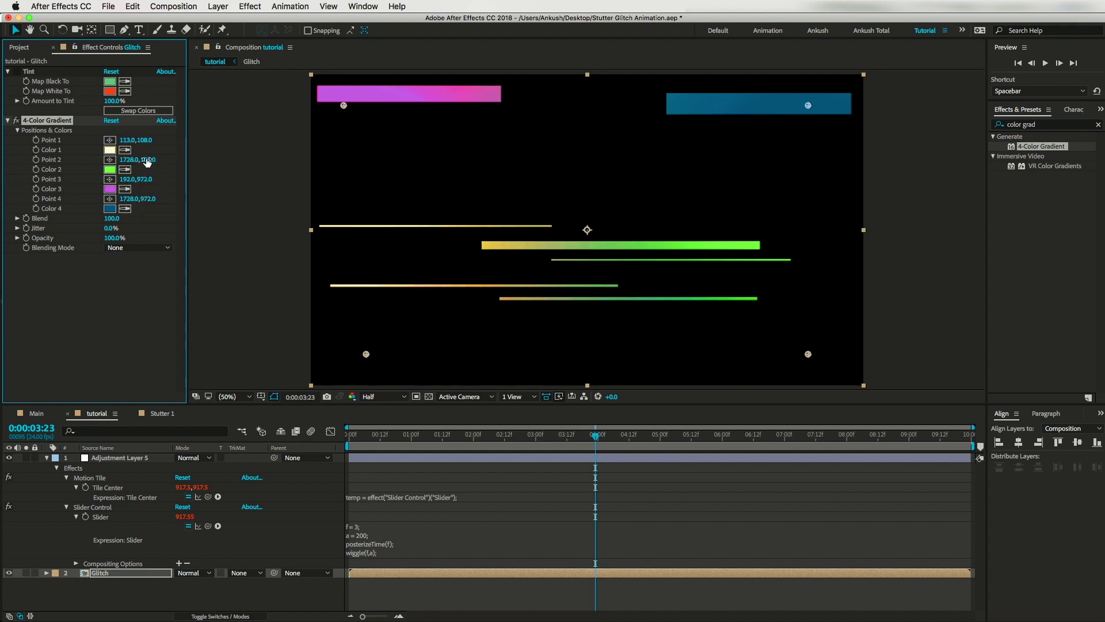
click(110, 159)
click(421, 106)
Step: Change the gradient's Color 3 to red and place Point 4 at 612, 116
click(110, 189)
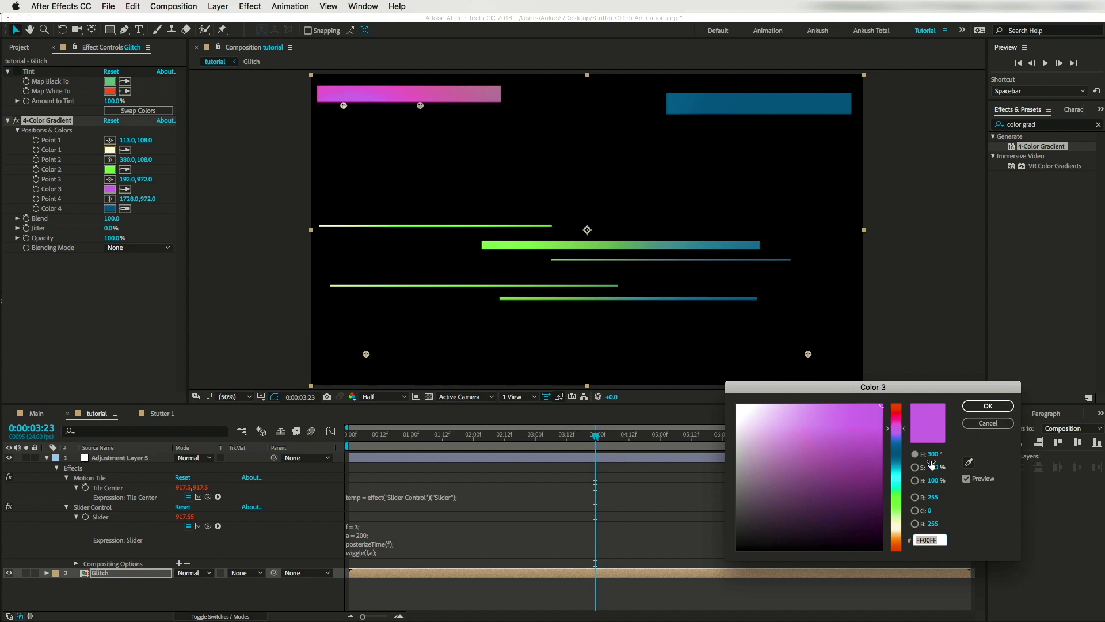
drag(889, 429, 890, 407)
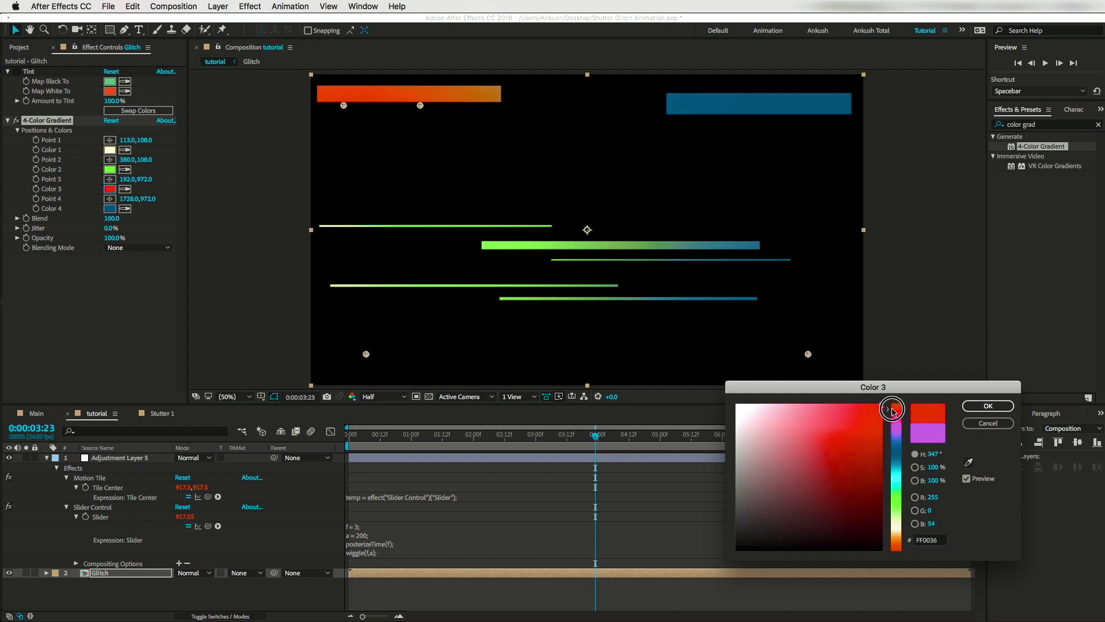
click(988, 406)
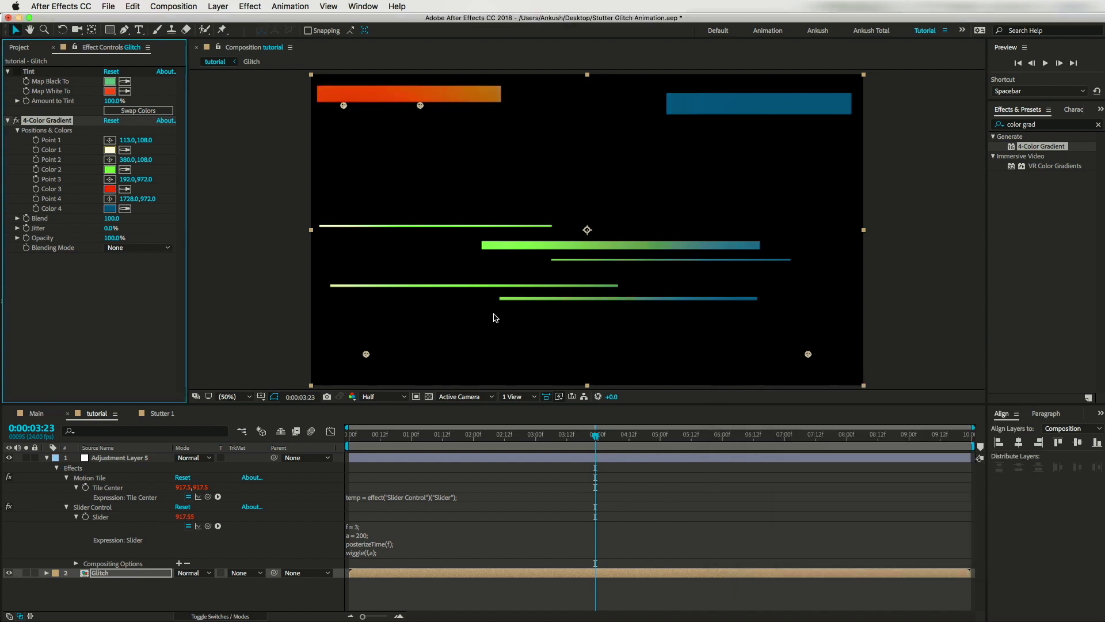
click(109, 199)
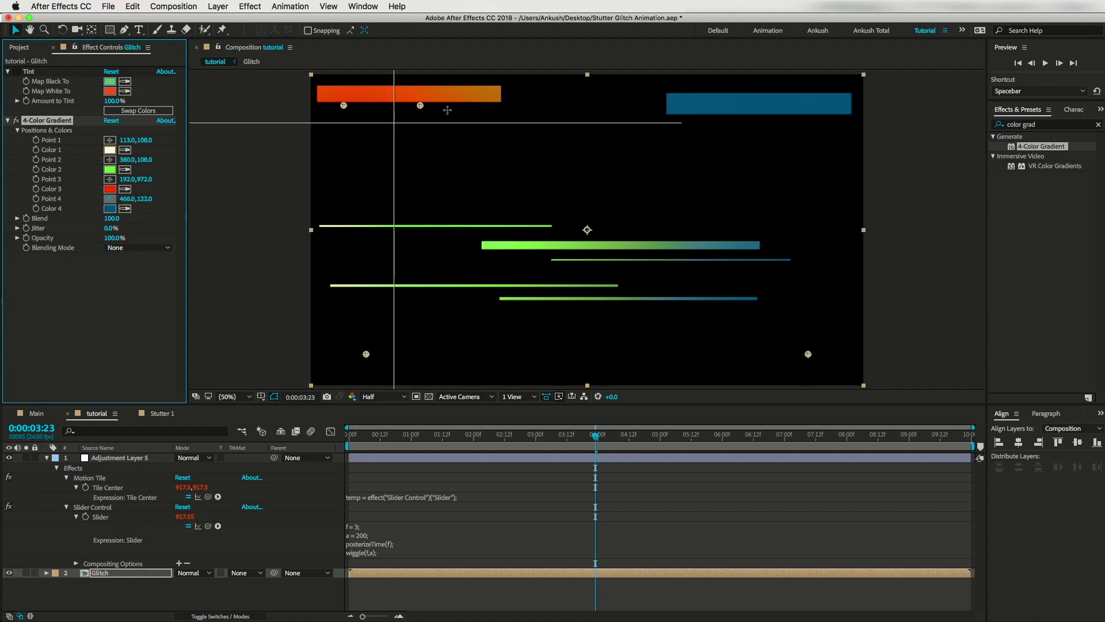
click(487, 108)
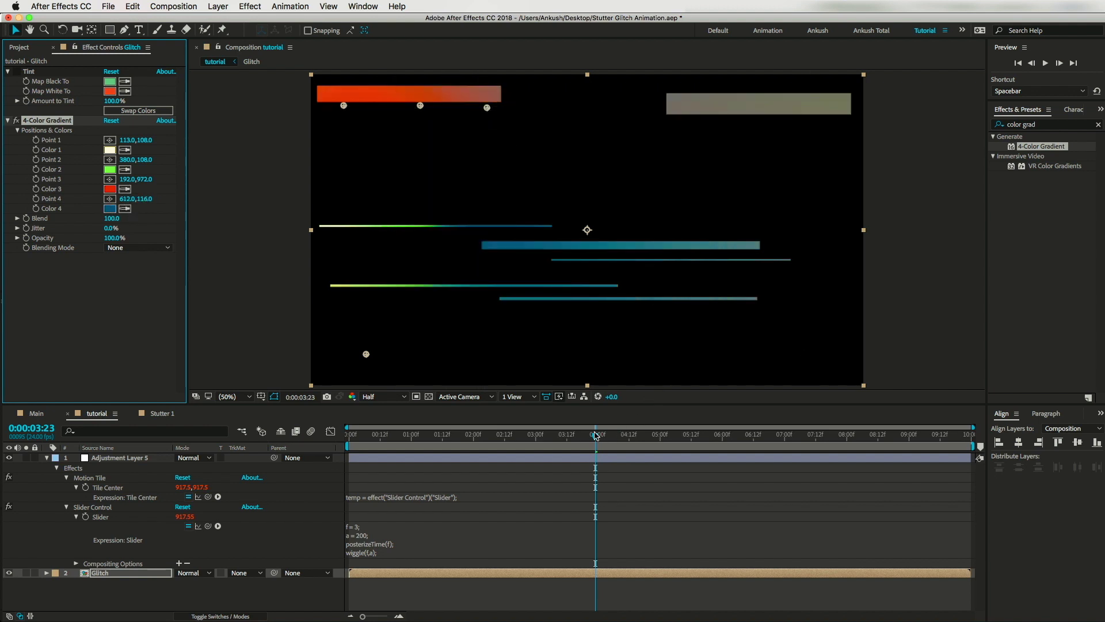
Step: Preview the glitch animation with the four-color gradient, returning to the first frame to replay it
key(space)
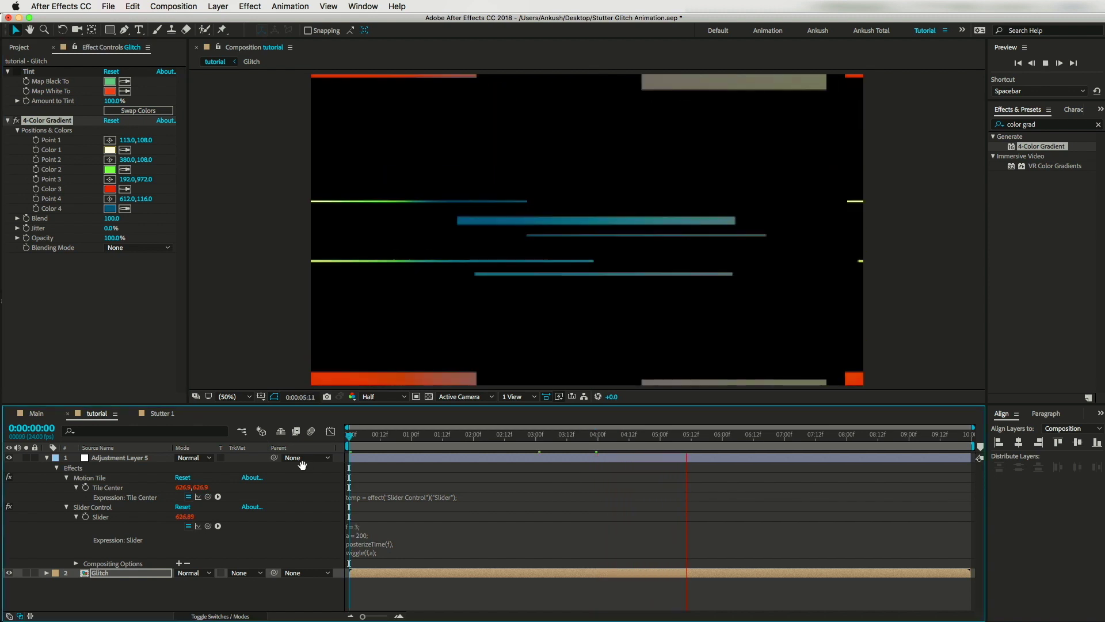
key(space)
drag(693, 439, 338, 460)
key(space)
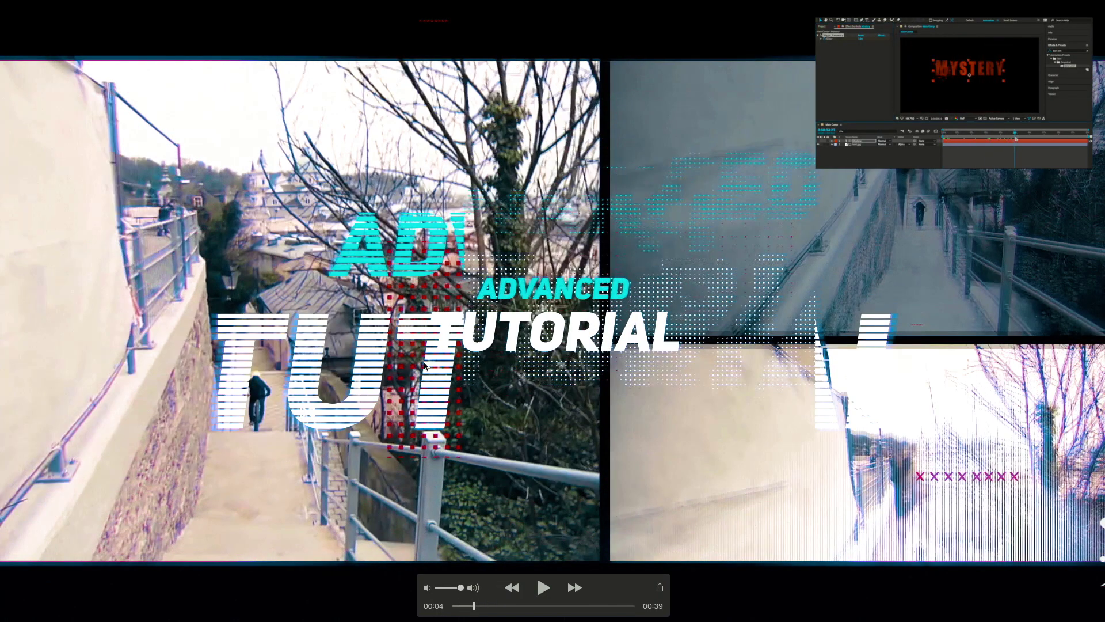
Step: Scrub the finished reference video in the video player forward to about 00:07
mouse_move(473, 605)
mouse_down()
mouse_move(509, 614)
mouse_move(485, 608)
mouse_up()
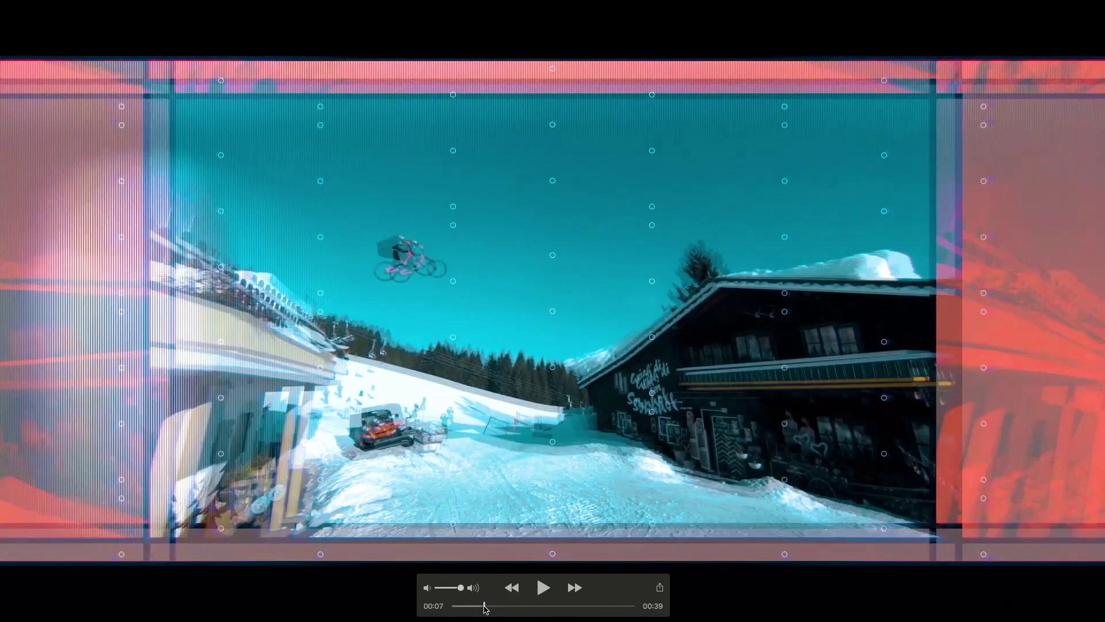